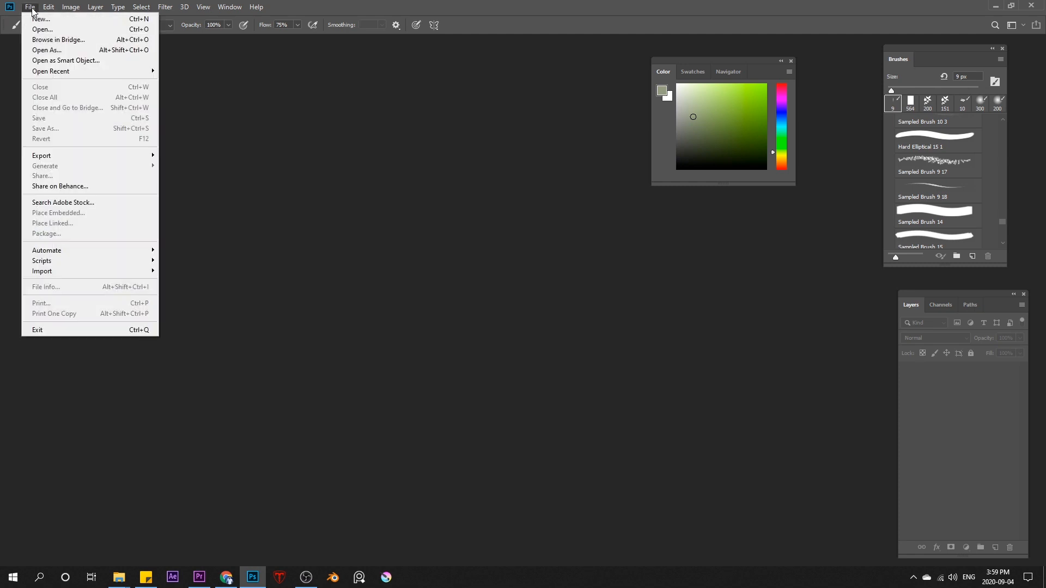
# Create a new blank portrait document, then enlarge its window and position it beside the toolbox.
pyautogui.click(506, 157)
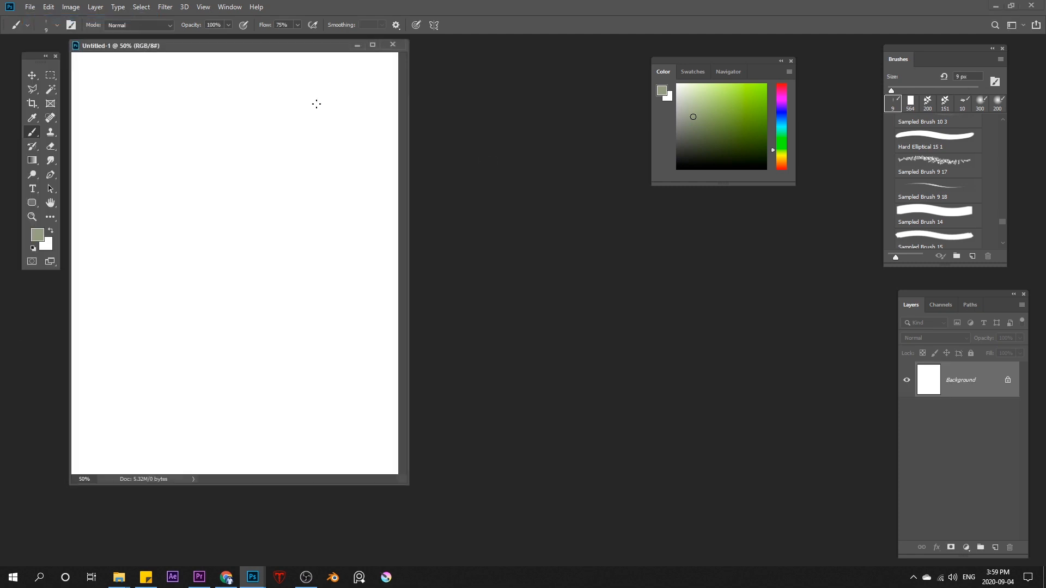
pyautogui.moveTo(229, 54); pyautogui.dragTo(290, 63)
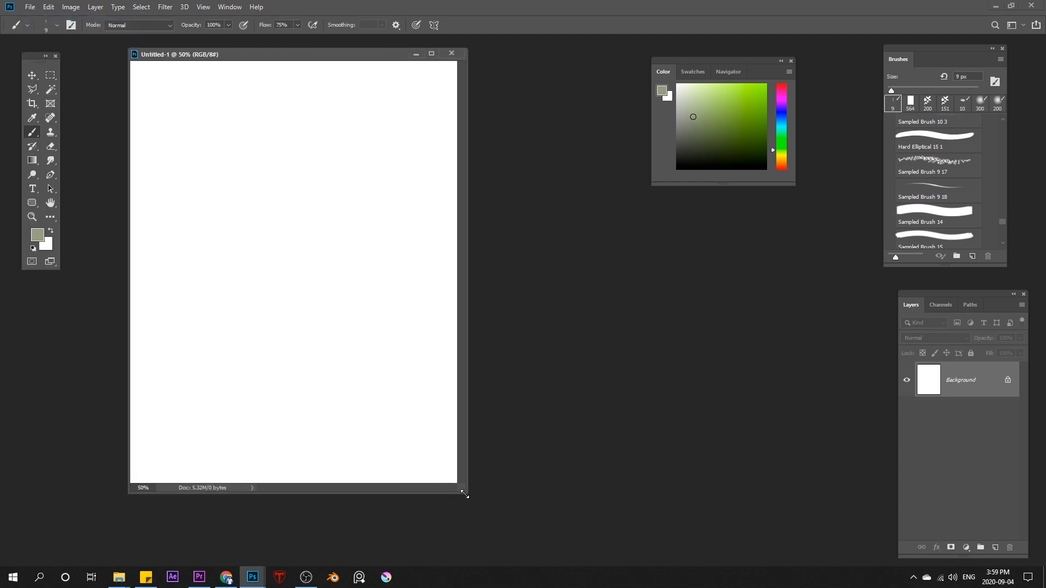
pyautogui.moveTo(465, 493); pyautogui.dragTo(506, 524)
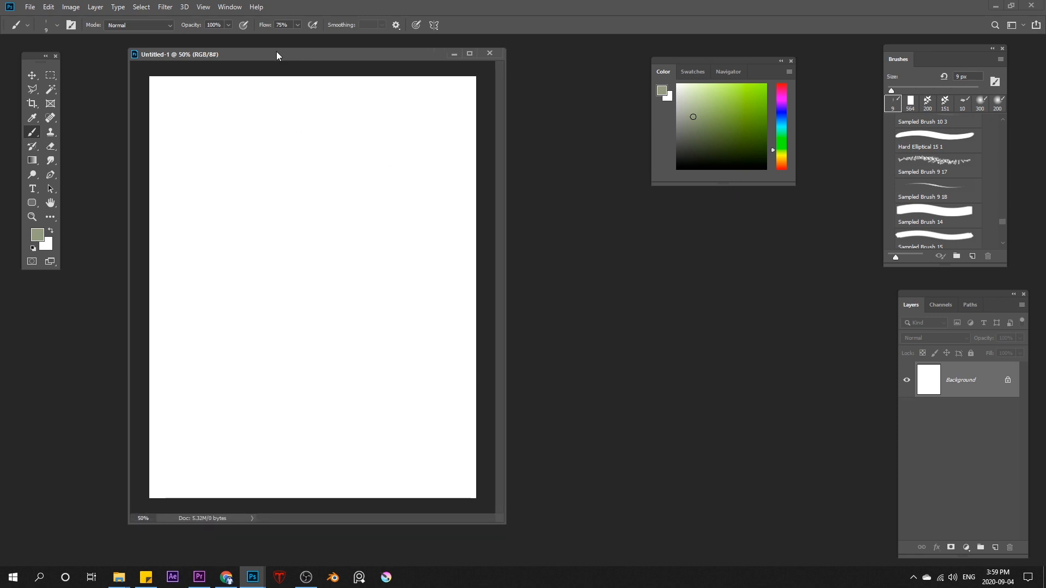
pyautogui.moveTo(277, 56); pyautogui.dragTo(302, 54)
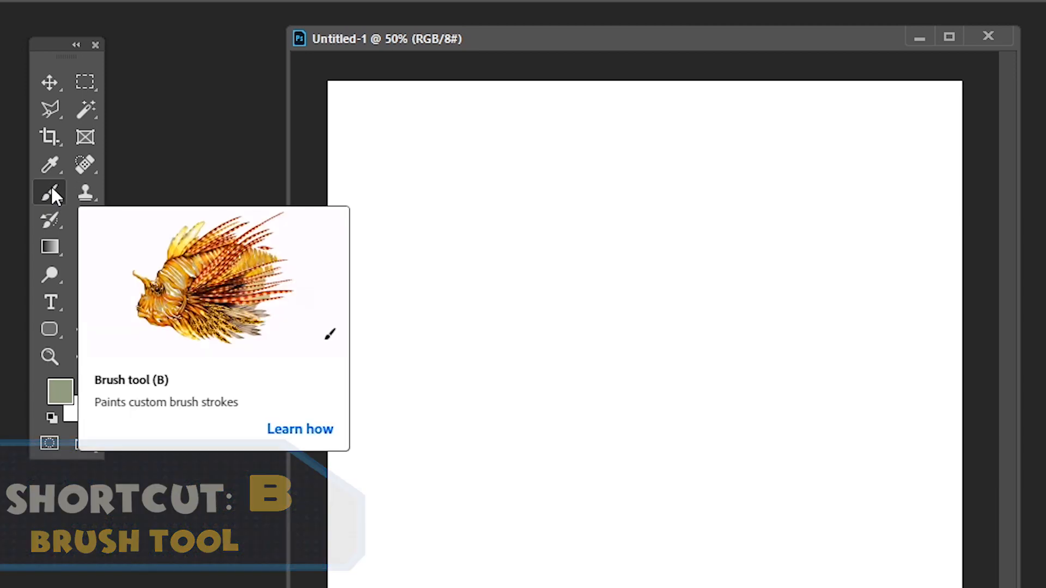
# Select the standard Brush Tool from its tool group and place the Brushes panel next to the canvas.
pyautogui.rightClick(52, 191)
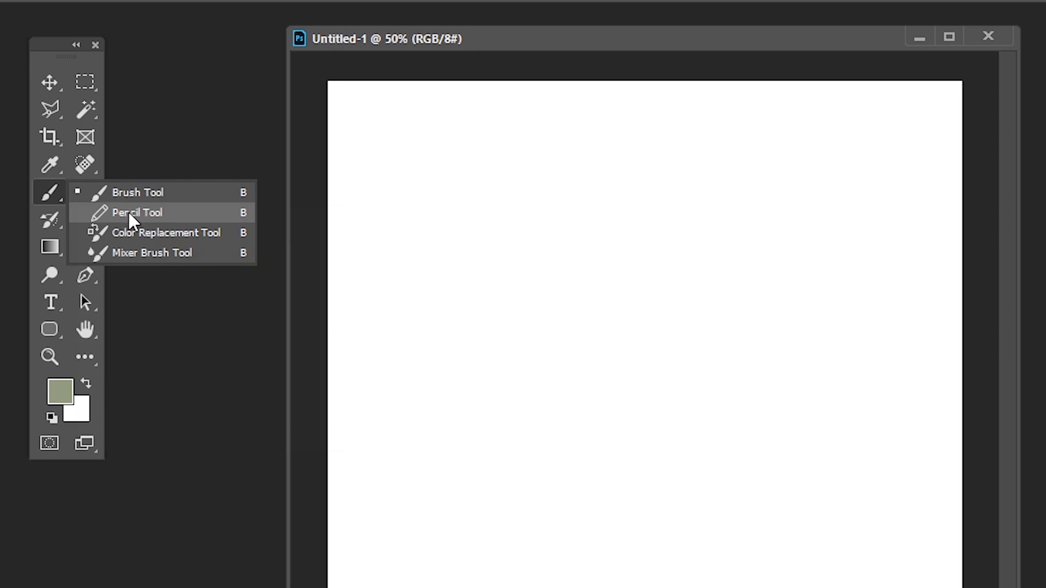
pyautogui.click(127, 192)
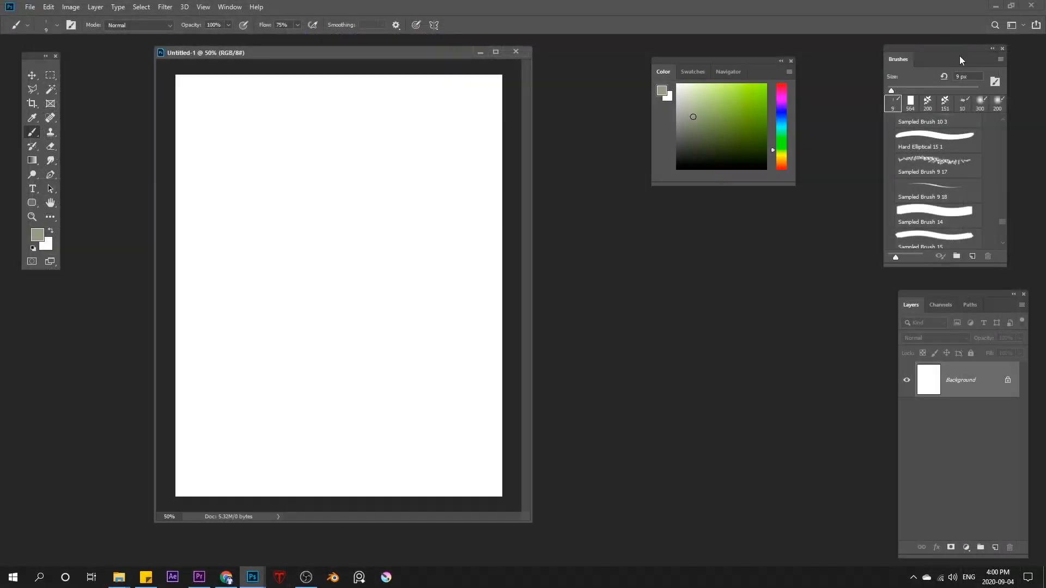
pyautogui.moveTo(959, 61)
pyautogui.mouseDown()
pyautogui.moveTo(664, 220)
pyautogui.moveTo(594, 217)
pyautogui.moveTo(571, 204)
pyautogui.mouseUp()
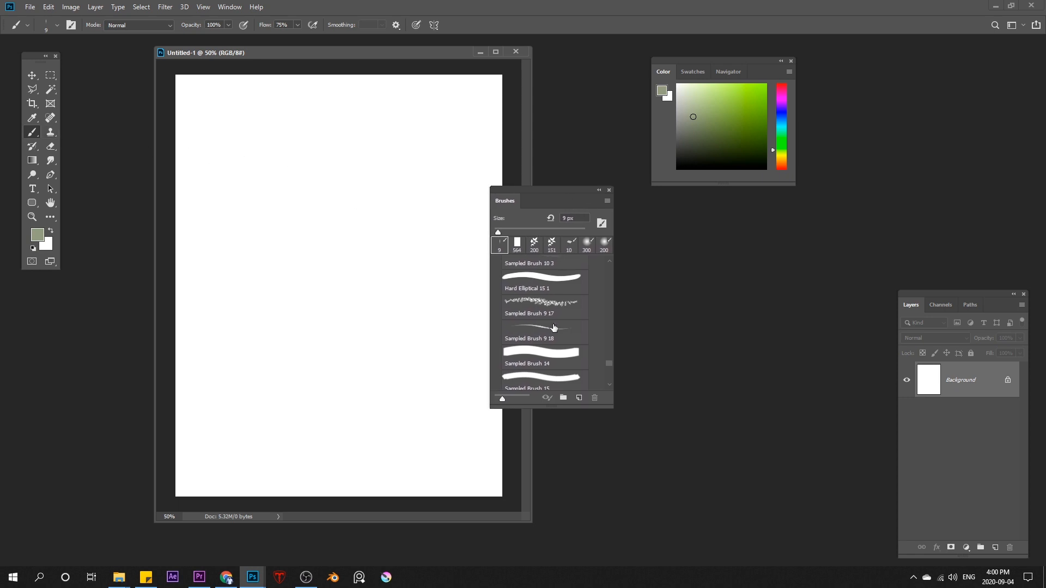
# Paint wide block strokes with Sampled Brush 14 in olive green and a darker grey-green.
pyautogui.click(544, 353)
pyautogui.moveTo(303, 228)
pyautogui.mouseDown()
pyautogui.moveTo(294, 255)
pyautogui.moveTo(332, 289)
pyautogui.moveTo(361, 300)
pyautogui.mouseUp()
pyautogui.click(686, 131)
# Paint clusters of leaves below the blocks using Sampled Brush 9 17 at 150 px.
pyautogui.click(544, 305)
pyautogui.moveTo(354, 349); pyautogui.dragTo(392, 386)
pyautogui.moveTo(305, 354); pyautogui.dragTo(272, 392)
pyautogui.moveTo(408, 321); pyautogui.dragTo(431, 326)
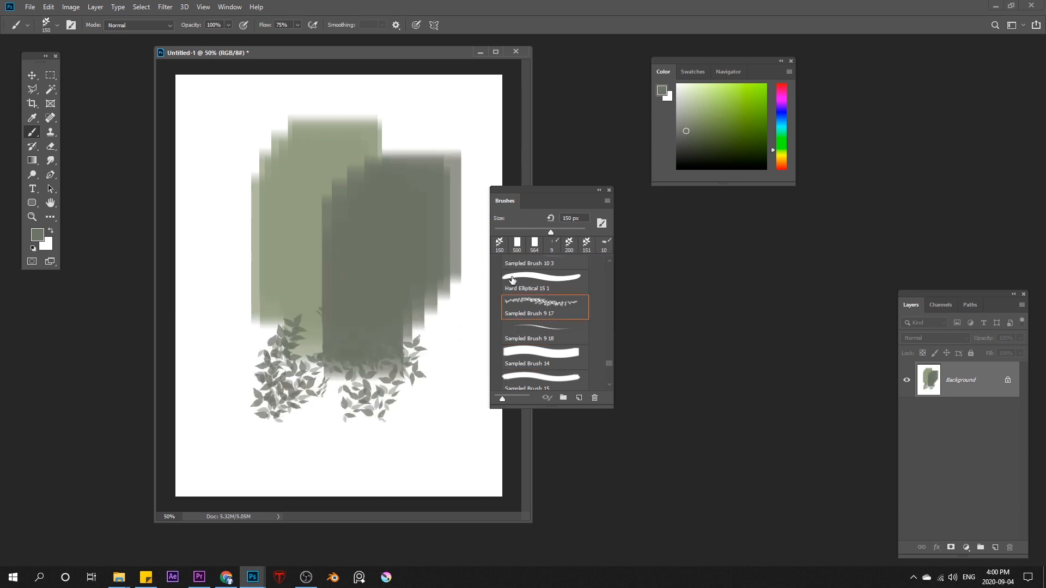
# Scribble near-black curved lines over the blocks with the recent 9 px brush, enlarging it to 20 px.
pyautogui.click(554, 245)
pyautogui.click(688, 160)
pyautogui.moveTo(316, 189); pyautogui.dragTo(344, 258)
pyautogui.moveTo(394, 136); pyautogui.dragTo(408, 245)
pyautogui.moveTo(421, 220)
pyautogui.mouseDown()
pyautogui.moveTo(428, 246)
pyautogui.moveTo(351, 313)
pyautogui.mouseUp()
pyautogui.press(']')
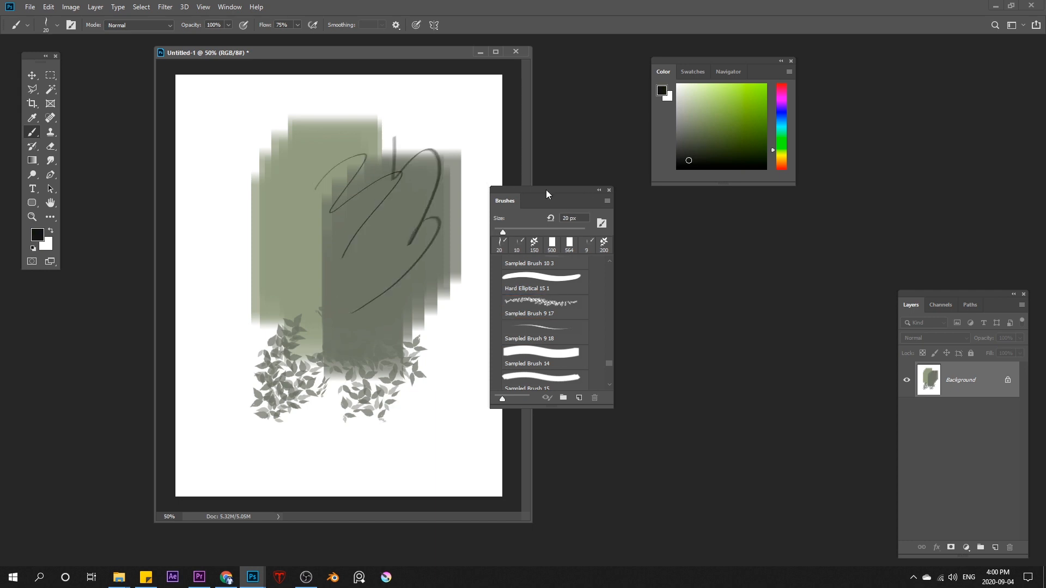
# Scroll through the brush presets and move the Brushes panel away from the canvas, beside the Color panel.
pyautogui.moveTo(547, 195); pyautogui.dragTo(552, 163)
pyautogui.moveTo(614, 332); pyautogui.dragTo(617, 313)
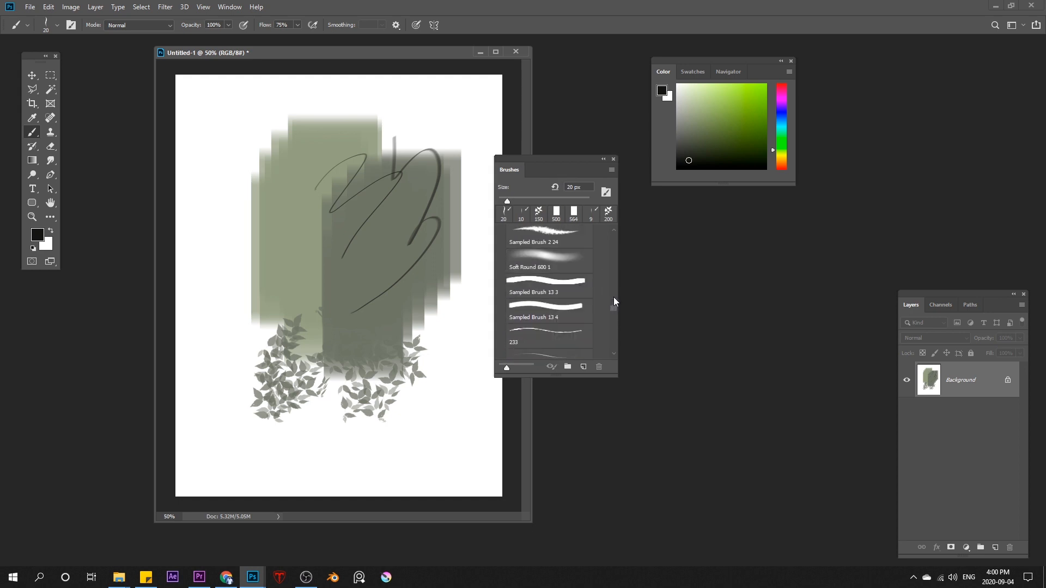
pyautogui.moveTo(551, 162)
pyautogui.mouseDown()
pyautogui.moveTo(589, 168)
pyautogui.moveTo(856, 73)
pyautogui.mouseUp()
# Draw straight vertical, horizontal and diagonal near-black lines across the canvas.
pyautogui.moveTo(414, 100)
pyautogui.mouseDown()
pyautogui.moveTo(414, 376)
pyautogui.moveTo(414, 136)
pyautogui.moveTo(415, 363)
pyautogui.mouseUp()
pyautogui.moveTo(461, 114)
pyautogui.mouseDown()
pyautogui.moveTo(180, 115)
pyautogui.moveTo(502, 115)
pyautogui.mouseUp()
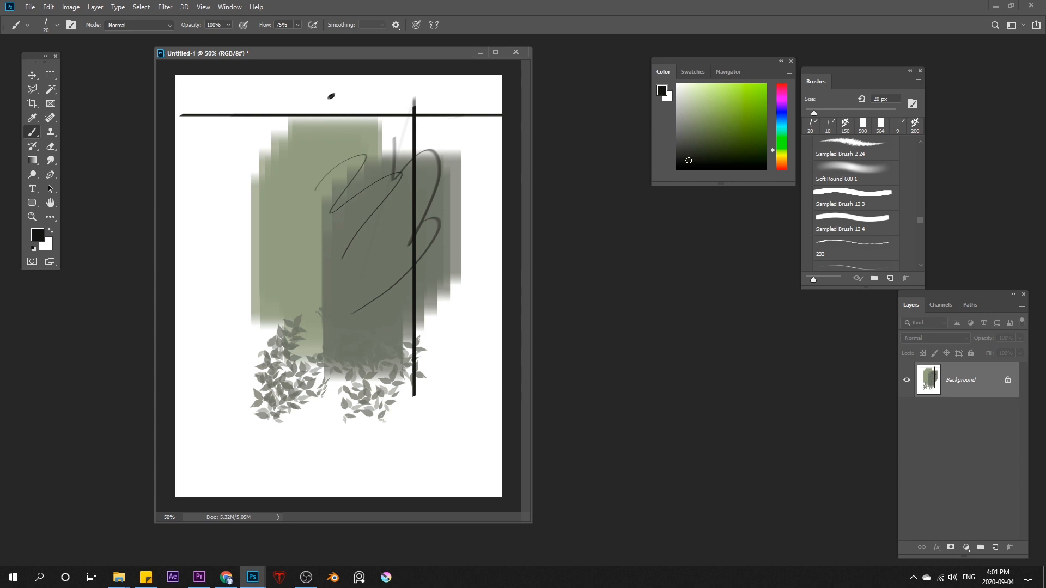
pyautogui.keyDown('shift'); pyautogui.click(212, 286); pyautogui.keyUp('shift')
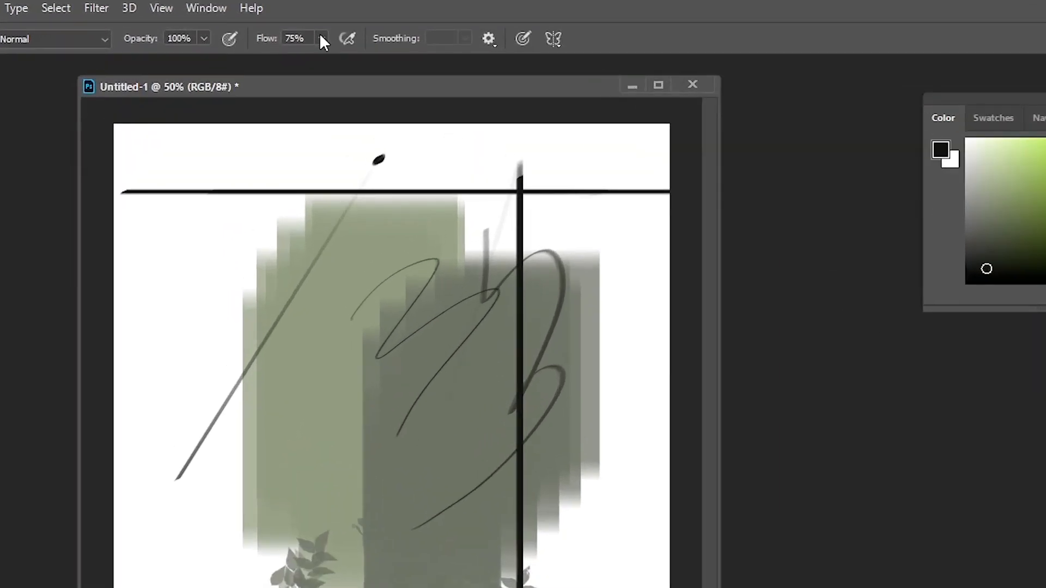
# Scribble a black zigzag at 100% flow and a second zigzag at 51% opacity.
pyautogui.click(322, 39)
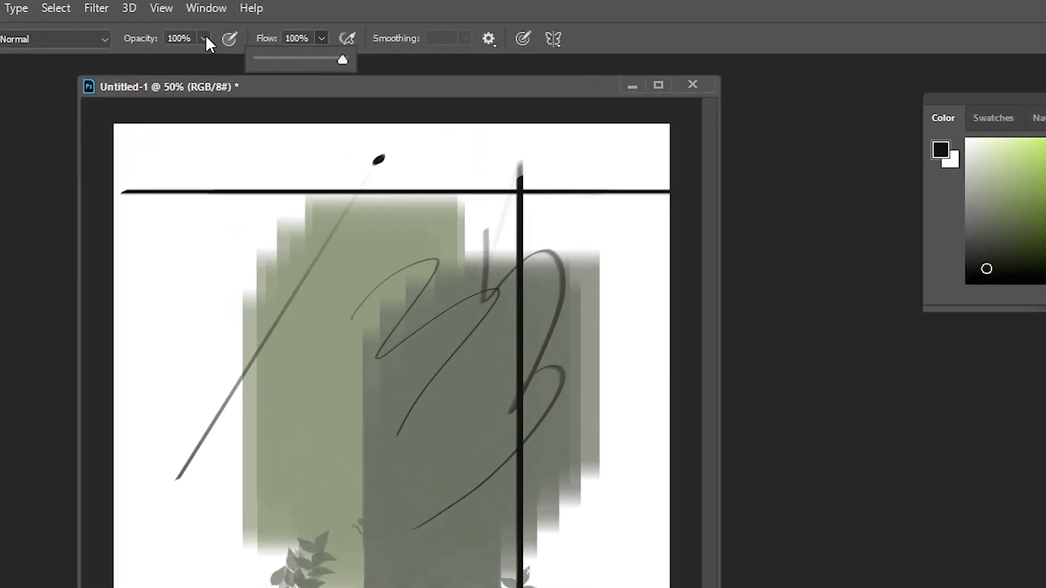
pyautogui.moveTo(187, 386)
pyautogui.mouseDown()
pyautogui.moveTo(195, 422)
pyautogui.moveTo(371, 587)
pyautogui.mouseUp()
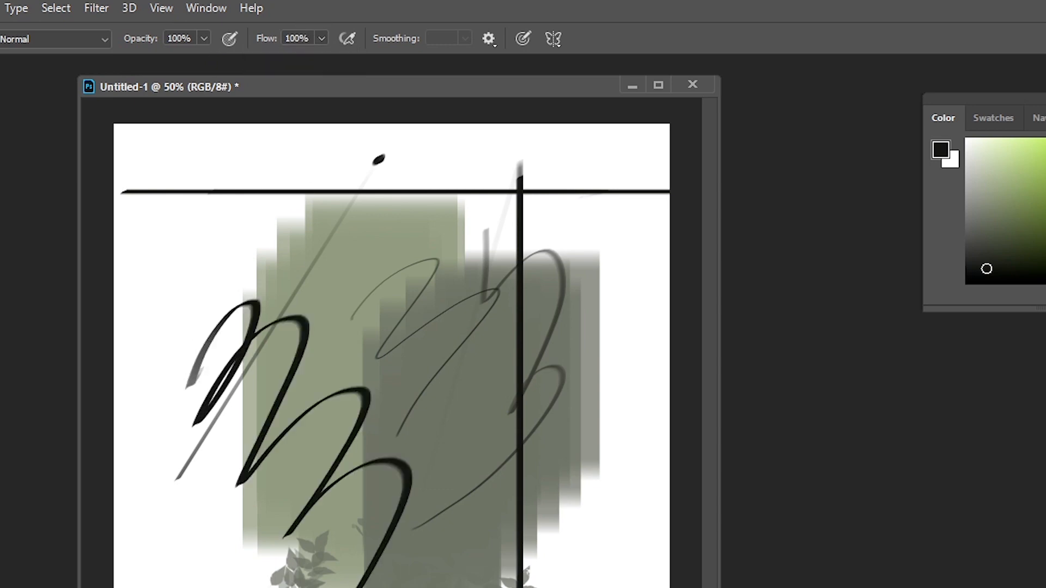
pyautogui.click(205, 39)
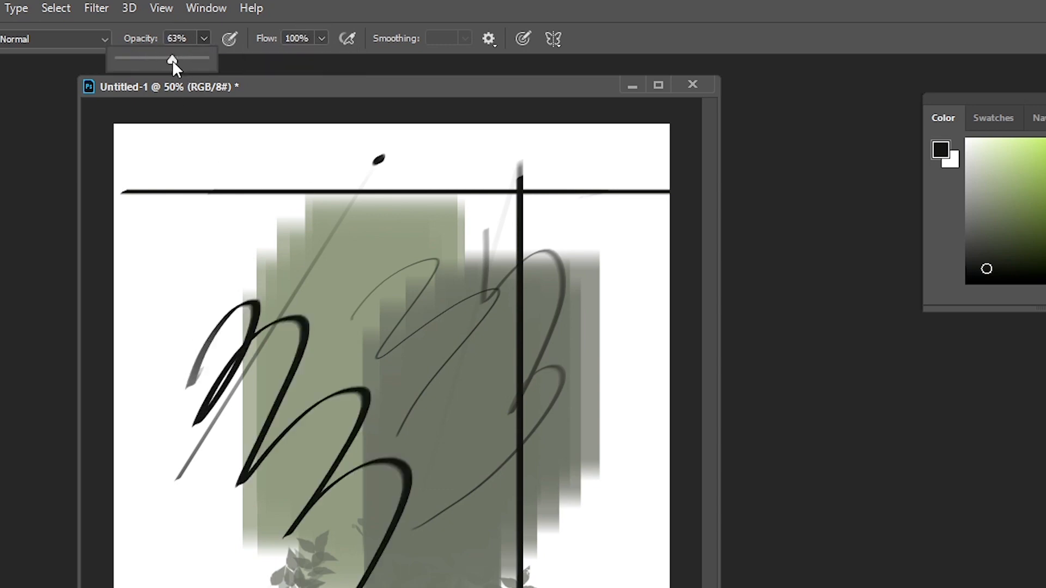
pyautogui.moveTo(159, 61); pyautogui.dragTo(162, 61)
pyautogui.moveTo(303, 268)
pyautogui.mouseDown()
pyautogui.moveTo(308, 244)
pyautogui.moveTo(368, 277)
pyautogui.moveTo(400, 452)
pyautogui.moveTo(466, 422)
pyautogui.mouseUp()
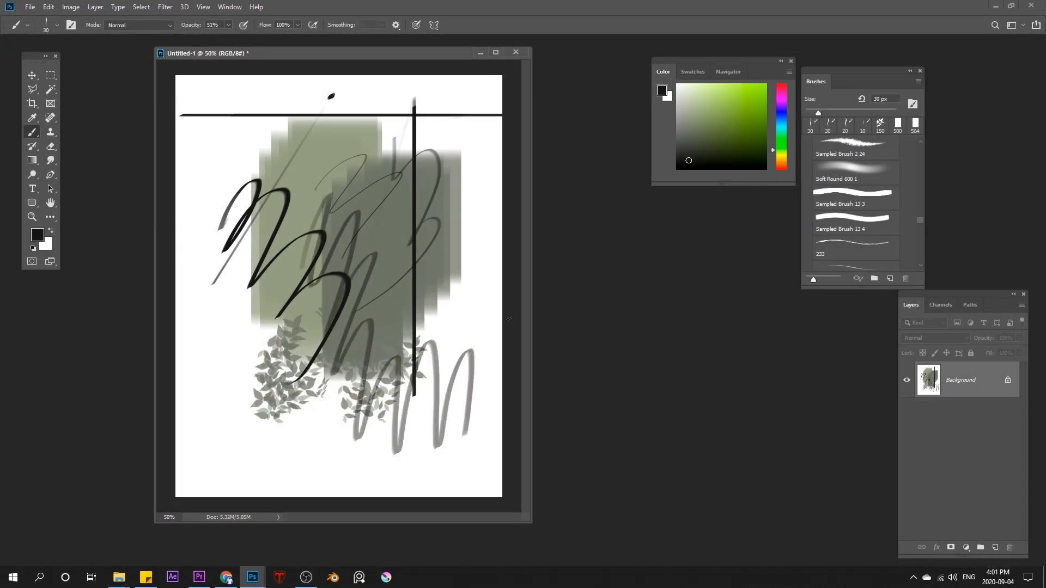
# Choose a red colour, scribble over the middle of the painting at 45 px, and layer more strokes at 100% opacity.
pyautogui.moveTo(782, 153); pyautogui.dragTo(782, 169)
pyautogui.moveTo(746, 141); pyautogui.dragTo(729, 109)
pyautogui.moveTo(299, 180)
pyautogui.mouseDown()
pyautogui.moveTo(322, 180)
pyautogui.moveTo(335, 251)
pyautogui.moveTo(358, 273)
pyautogui.moveTo(428, 245)
pyautogui.moveTo(420, 276)
pyautogui.mouseUp()
pyautogui.click(228, 25)
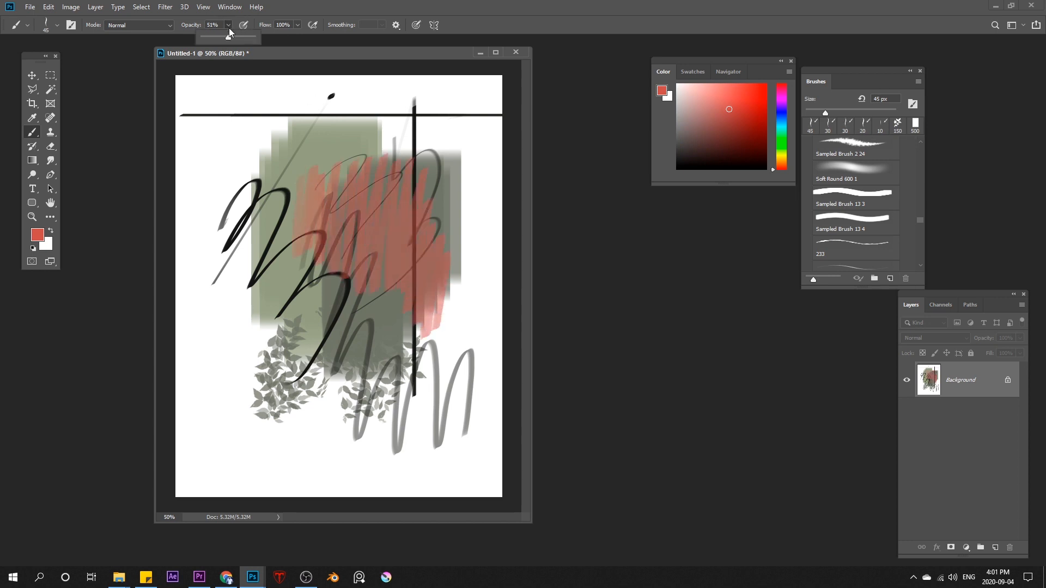
pyautogui.moveTo(330, 218)
pyautogui.mouseDown()
pyautogui.moveTo(346, 262)
pyautogui.moveTo(402, 285)
pyautogui.moveTo(433, 257)
pyautogui.moveTo(445, 281)
pyautogui.moveTo(434, 339)
pyautogui.mouseUp()
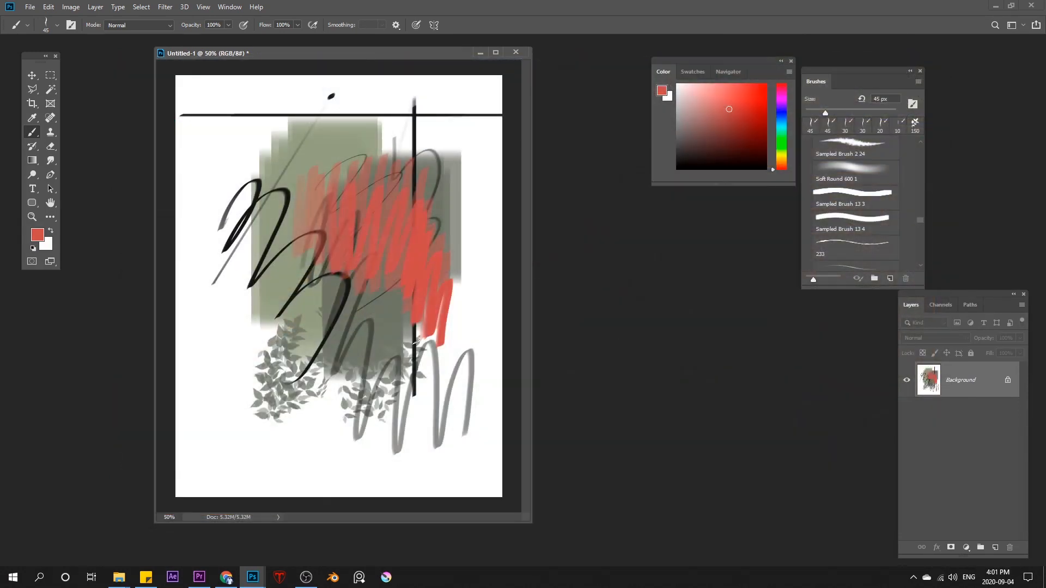
# Try lower flow and opacity values for the brush and restore both to 100%.
pyautogui.click(298, 26)
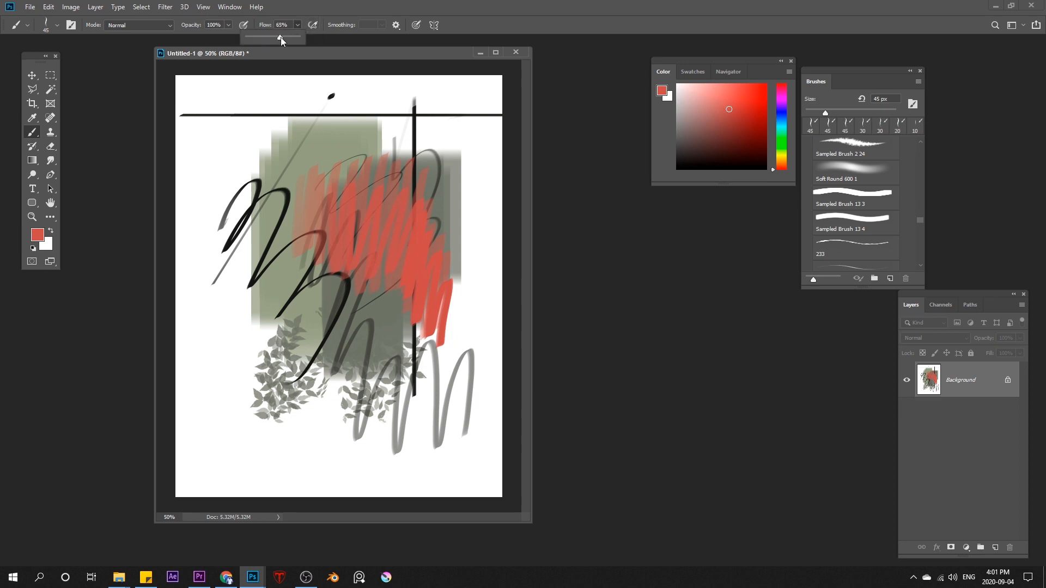
pyautogui.click(228, 26)
pyautogui.moveTo(206, 37); pyautogui.dragTo(232, 34)
pyautogui.moveTo(205, 53); pyautogui.dragTo(201, 49)
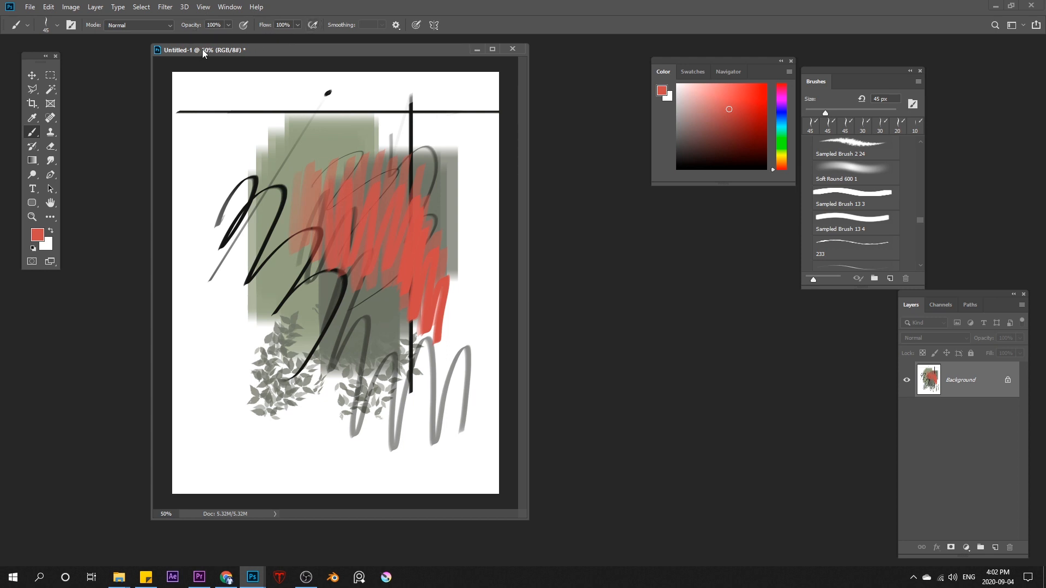
# Erase a large area in the middle of the painting with the Eraser Tool at 100 px.
pyautogui.click(50, 146)
pyautogui.moveTo(279, 135)
pyautogui.mouseDown()
pyautogui.moveTo(300, 172)
pyautogui.moveTo(346, 168)
pyautogui.moveTo(363, 202)
pyautogui.moveTo(409, 167)
pyautogui.moveTo(417, 177)
pyautogui.moveTo(275, 210)
pyautogui.mouseUp()
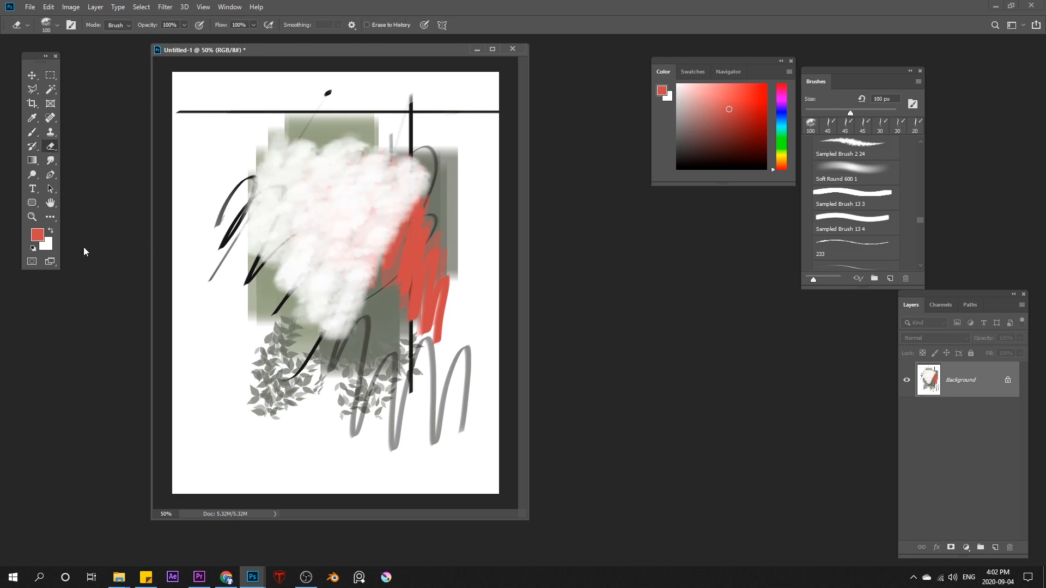
# Swap the foreground and background colours back and forth.
pyautogui.click(52, 228)
pyautogui.click(51, 229)
pyautogui.click(51, 230)
pyautogui.click(51, 230)
# Set the background colour to blue and erase over the middle of the painting at 150 px.
pyautogui.click(48, 245)
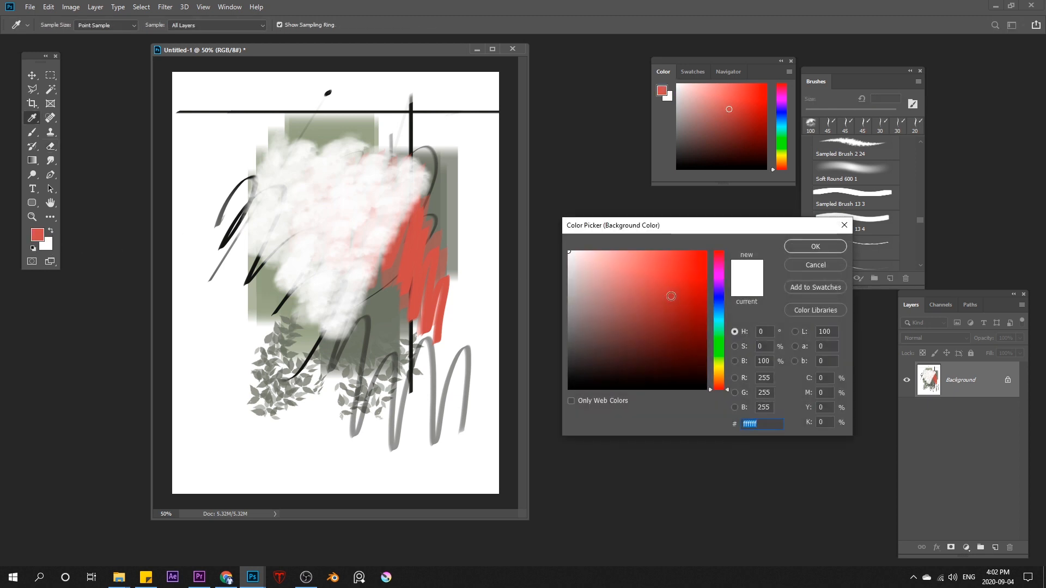
pyautogui.click(719, 303)
pyautogui.click(675, 288)
pyautogui.click(816, 246)
pyautogui.press('e')
pyautogui.moveTo(340, 348)
pyautogui.mouseDown()
pyautogui.moveTo(361, 202)
pyautogui.moveTo(403, 183)
pyautogui.moveTo(366, 273)
pyautogui.moveTo(283, 355)
pyautogui.mouseUp()
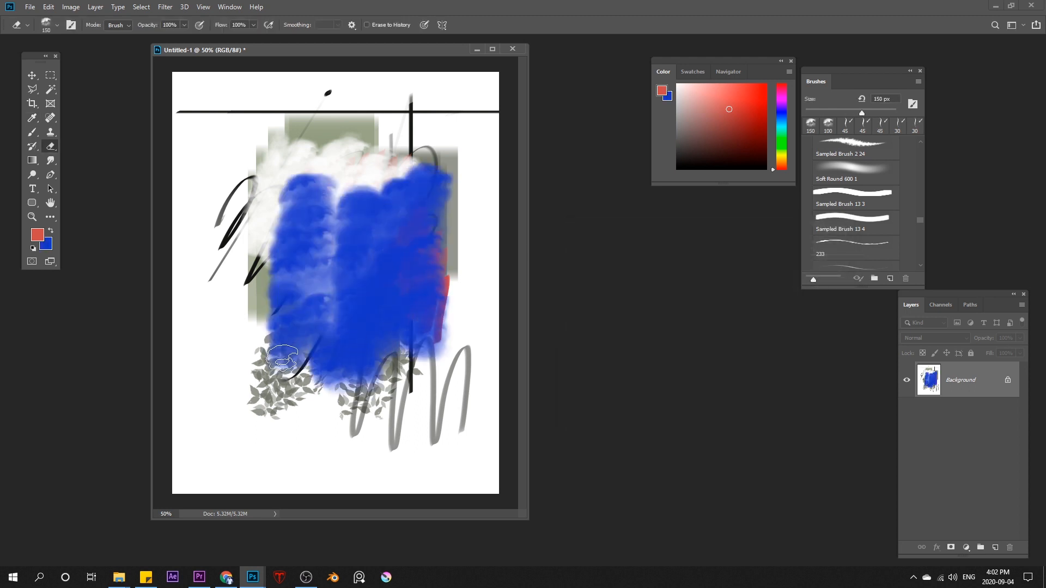
# Position the Layers panel directly beneath the Brushes panel.
pyautogui.moveTo(948, 315)
pyautogui.mouseDown()
pyautogui.moveTo(931, 292)
pyautogui.moveTo(679, 289)
pyautogui.moveTo(705, 255)
pyautogui.moveTo(695, 263)
pyautogui.moveTo(682, 244)
pyautogui.moveTo(896, 305)
pyautogui.mouseUp()
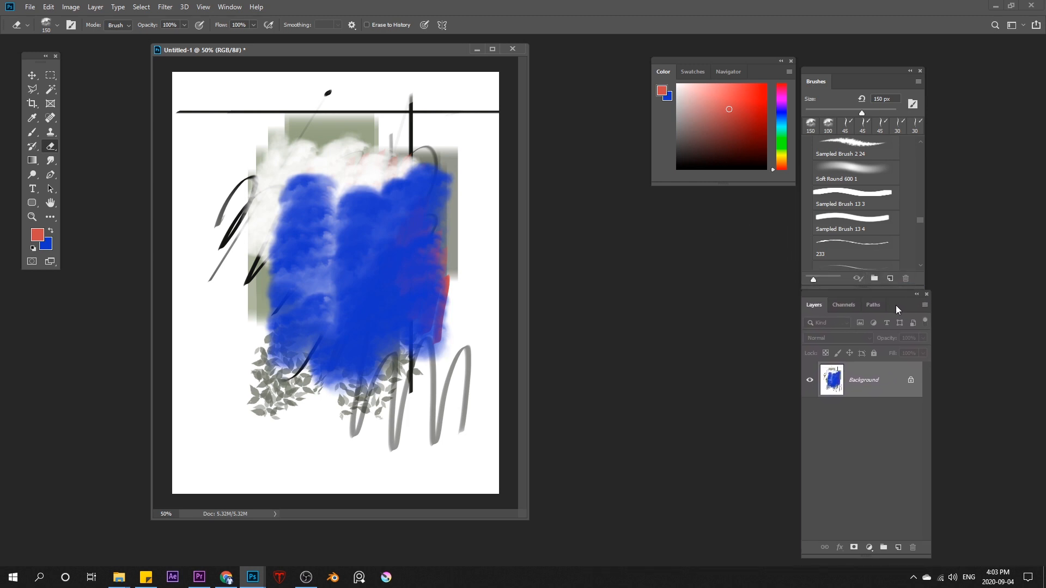
pyautogui.moveTo(896, 305); pyautogui.dragTo(892, 305)
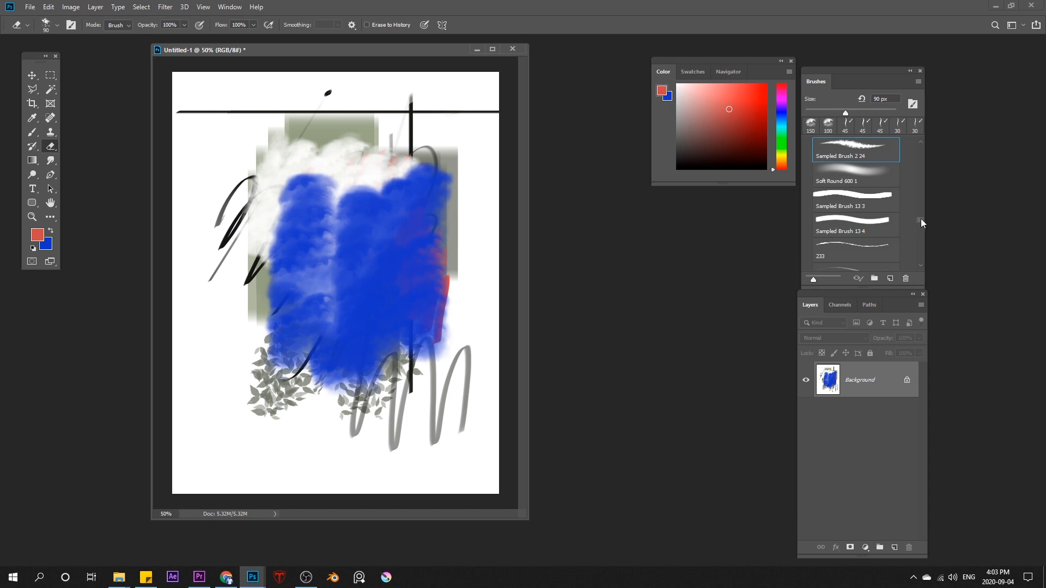
# Give the eraser the Sampled Brush 9 2 tip, enlarge it to 175 px, and erase across the painting's upper part.
pyautogui.moveTo(922, 223); pyautogui.dragTo(920, 230)
pyautogui.click(858, 209)
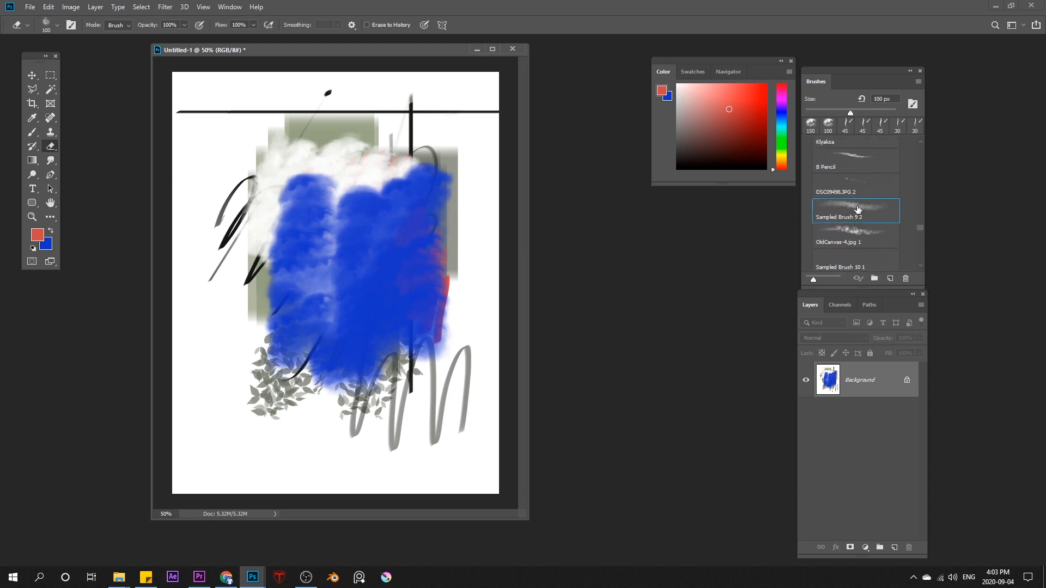
pyautogui.press(']')
pyautogui.moveTo(376, 159)
pyautogui.mouseDown()
pyautogui.moveTo(348, 115)
pyautogui.moveTo(325, 113)
pyautogui.moveTo(365, 202)
pyautogui.mouseUp()
pyautogui.press(']')
pyautogui.press(']')
pyautogui.moveTo(368, 108)
pyautogui.mouseDown()
pyautogui.moveTo(427, 121)
pyautogui.moveTo(436, 203)
pyautogui.mouseUp()
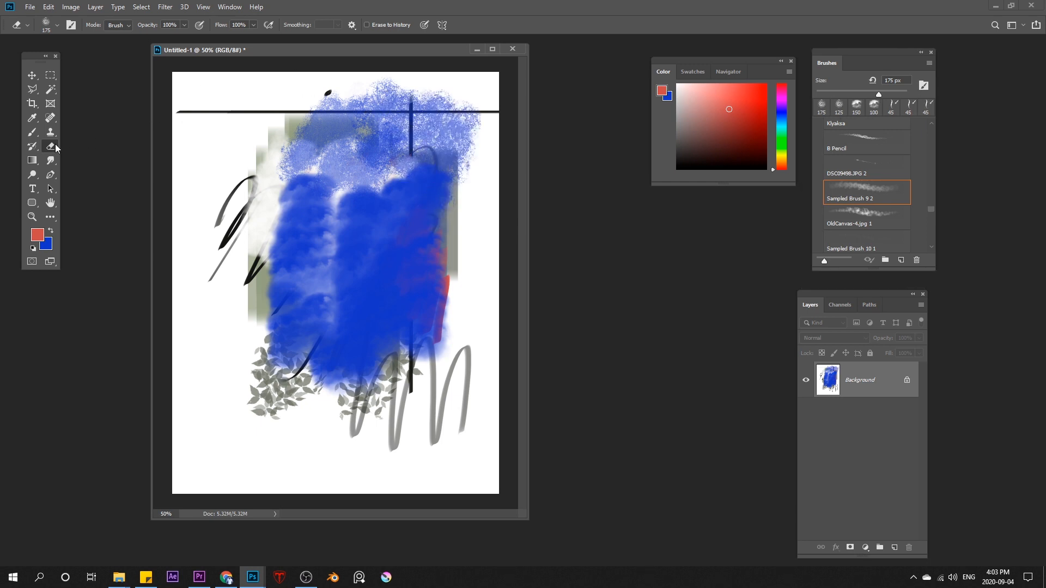
# Choose the standard Eraser Tool from its tool group and erase textured patches at the painting's upper left.
pyautogui.rightClick(57, 147)
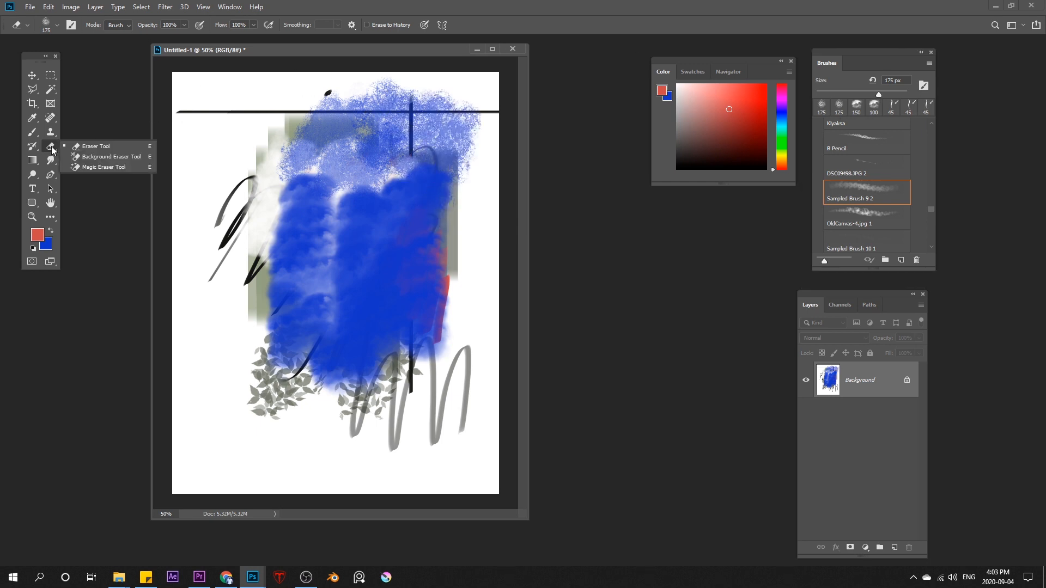
pyautogui.click(84, 147)
pyautogui.moveTo(252, 159)
pyautogui.mouseDown()
pyautogui.moveTo(280, 191)
pyautogui.moveTo(275, 145)
pyautogui.mouseUp()
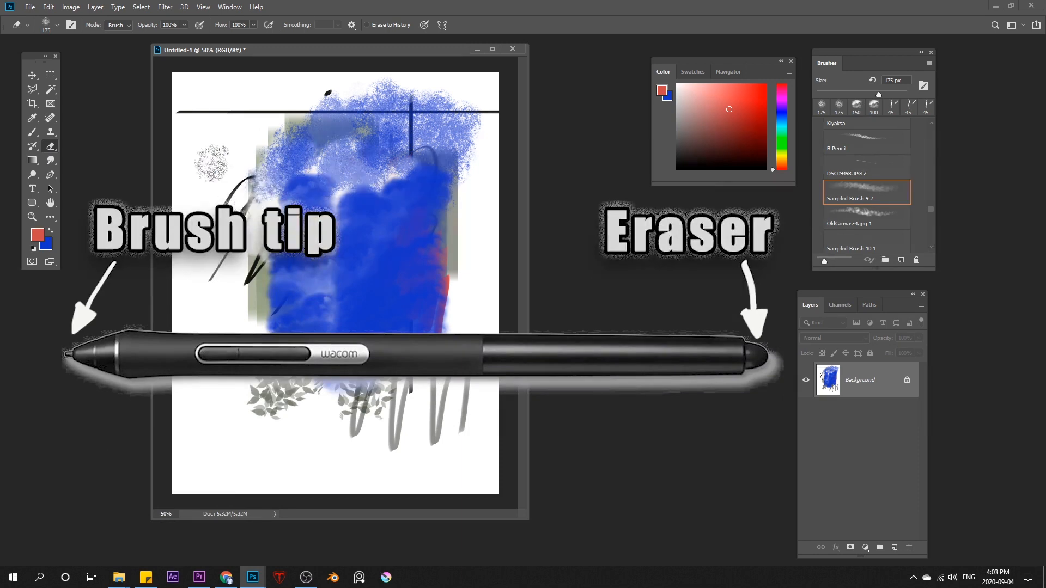
# Scribble red brush strokes at the canvas's upper left and erase over them with the textured 175 px eraser.
pyautogui.click(34, 134)
pyautogui.moveTo(224, 183)
pyautogui.mouseDown()
pyautogui.moveTo(272, 125)
pyautogui.moveTo(321, 123)
pyautogui.mouseUp()
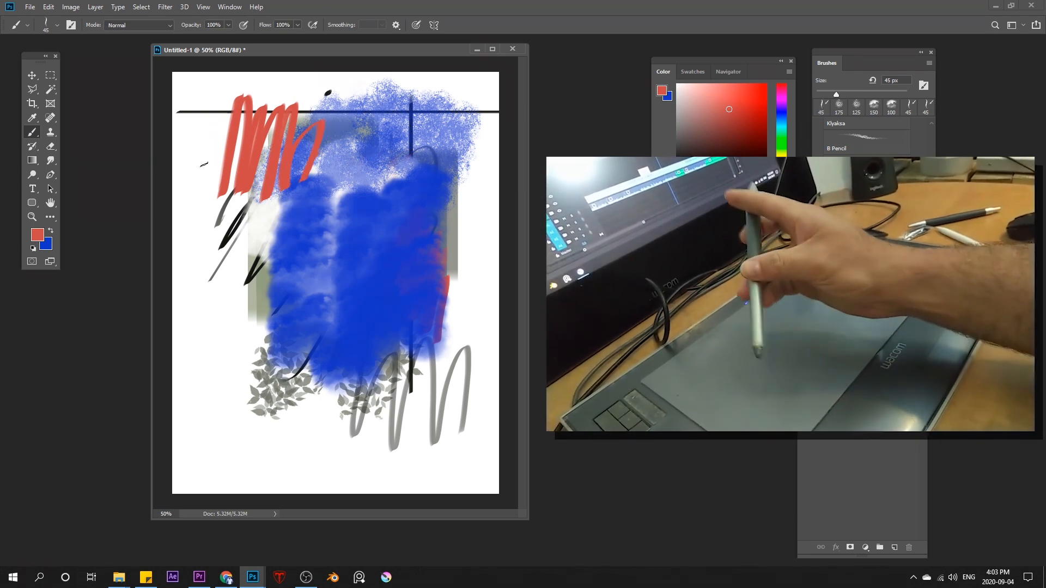
pyautogui.moveTo(213, 180)
pyautogui.mouseDown()
pyautogui.moveTo(256, 120)
pyautogui.moveTo(316, 114)
pyautogui.moveTo(268, 122)
pyautogui.moveTo(219, 248)
pyautogui.mouseUp()
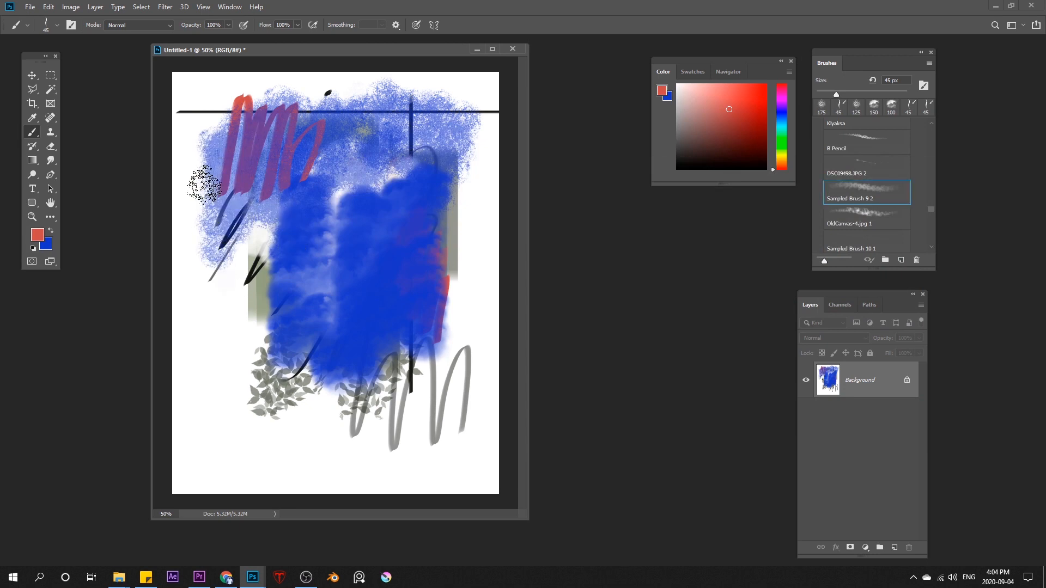
# Place the Color panel right beside the canvas and choose a purple foreground colour.
pyautogui.moveTo(310, 50); pyautogui.dragTo(296, 50)
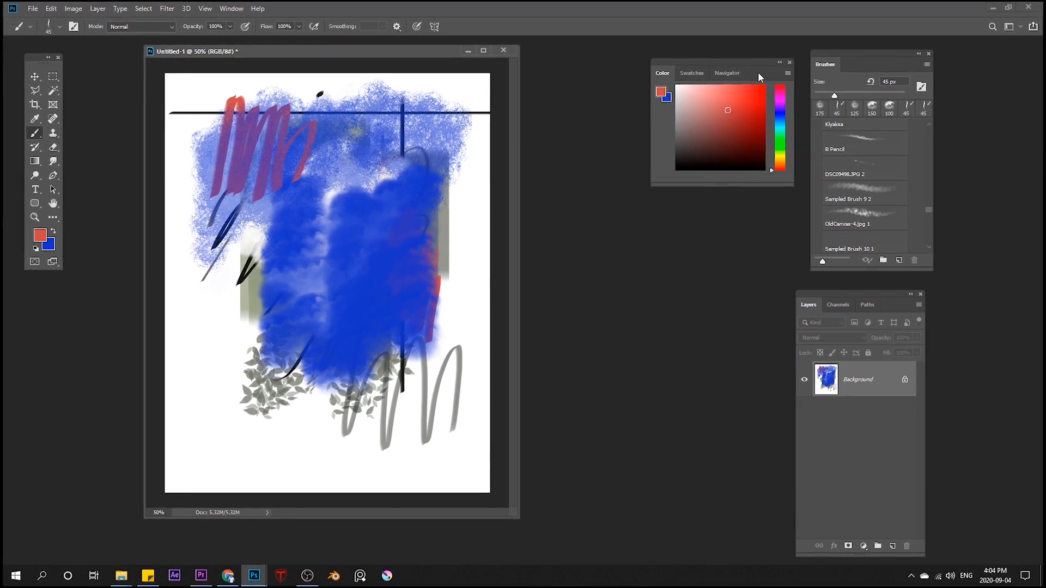
pyautogui.moveTo(761, 75); pyautogui.dragTo(624, 104)
pyautogui.click(617, 144)
pyautogui.click(645, 134)
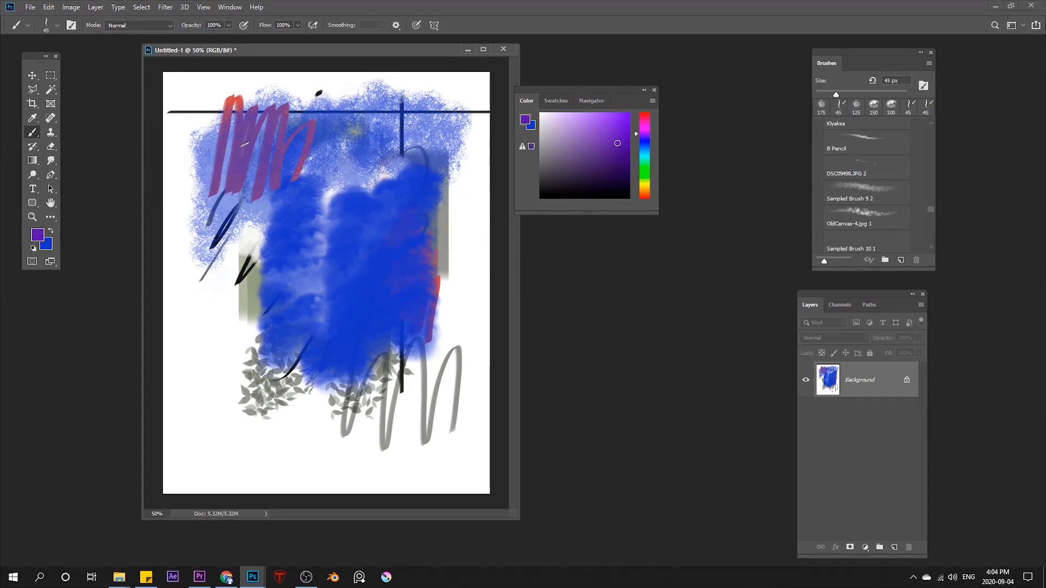
# Sample purple and blue-violet tones from the overlapping red and blue strokes as the foreground colour.
pyautogui.keyDown('alt'); pyautogui.click(242, 135); pyautogui.keyUp('alt')
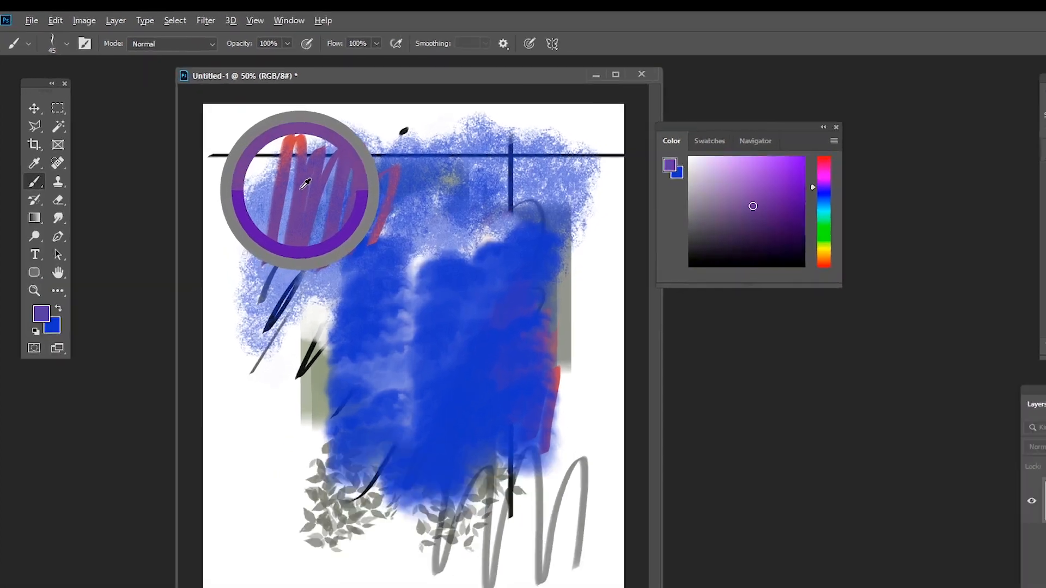
pyautogui.moveTo(305, 183)
pyautogui.mouseDown()
pyautogui.moveTo(314, 153)
pyautogui.moveTo(316, 193)
pyautogui.mouseUp()
pyautogui.moveTo(360, 233)
pyautogui.mouseDown()
pyautogui.moveTo(361, 178)
pyautogui.moveTo(348, 220)
pyautogui.mouseUp()
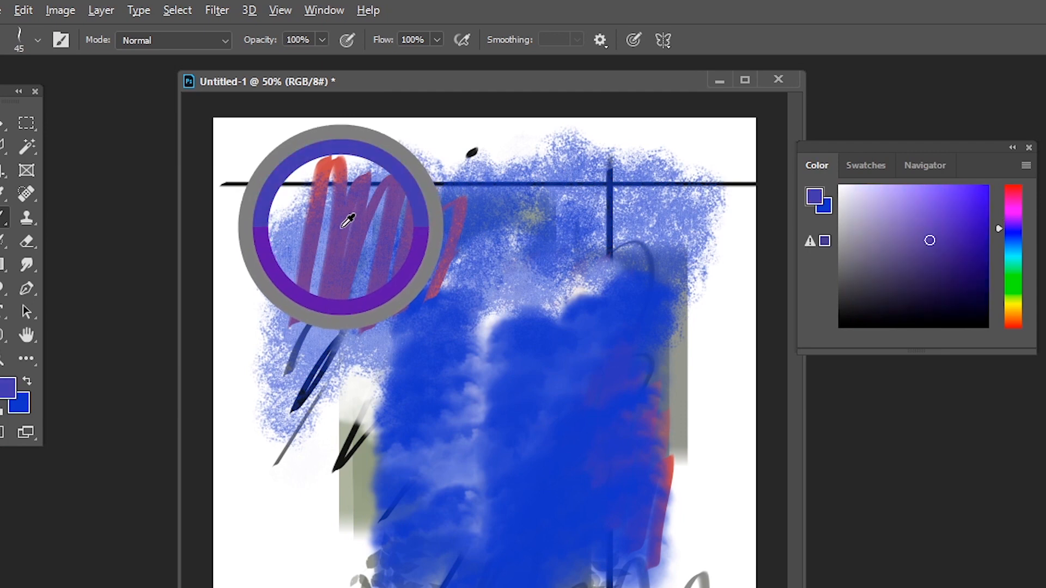
# Sample purple from the overlapping red and blue strokes and scribble a zigzag across the painting's left side.
pyautogui.keyDown('alt'); pyautogui.click(341, 228); pyautogui.keyUp('alt')
pyautogui.moveTo(276, 295)
pyautogui.mouseDown()
pyautogui.moveTo(283, 354)
pyautogui.moveTo(314, 283)
pyautogui.moveTo(407, 439)
pyautogui.mouseUp()
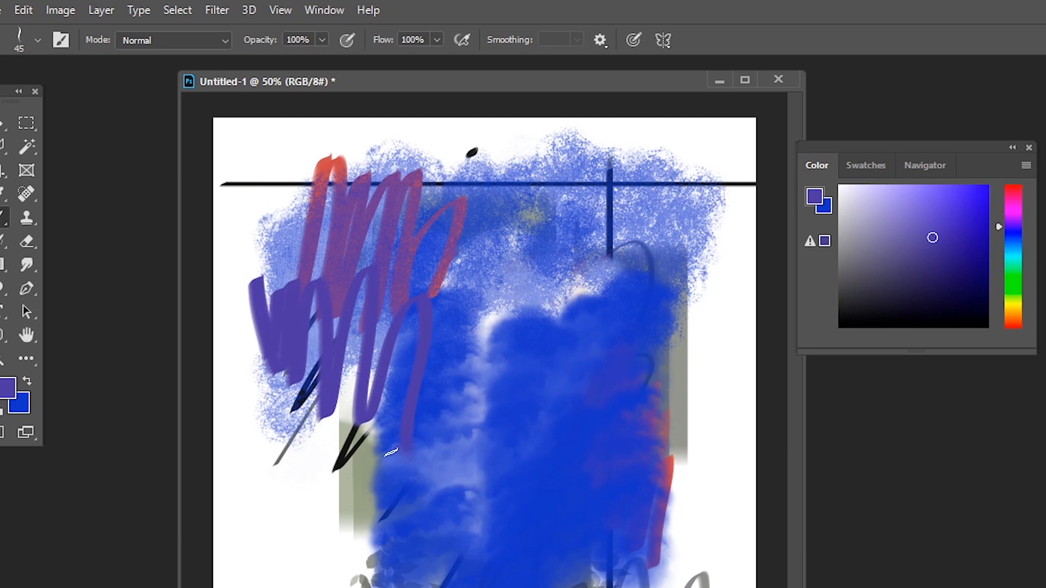
# Enlarge the brush to 90 px and paint purple and freshly sampled blue-violet strokes across the painting's upper part.
pyautogui.press(']')
pyautogui.press(']')
pyautogui.press(']')
pyautogui.press(']')
pyautogui.press(']')
pyautogui.moveTo(455, 158)
pyautogui.mouseDown()
pyautogui.moveTo(489, 321)
pyautogui.moveTo(634, 272)
pyautogui.moveTo(691, 411)
pyautogui.mouseUp()
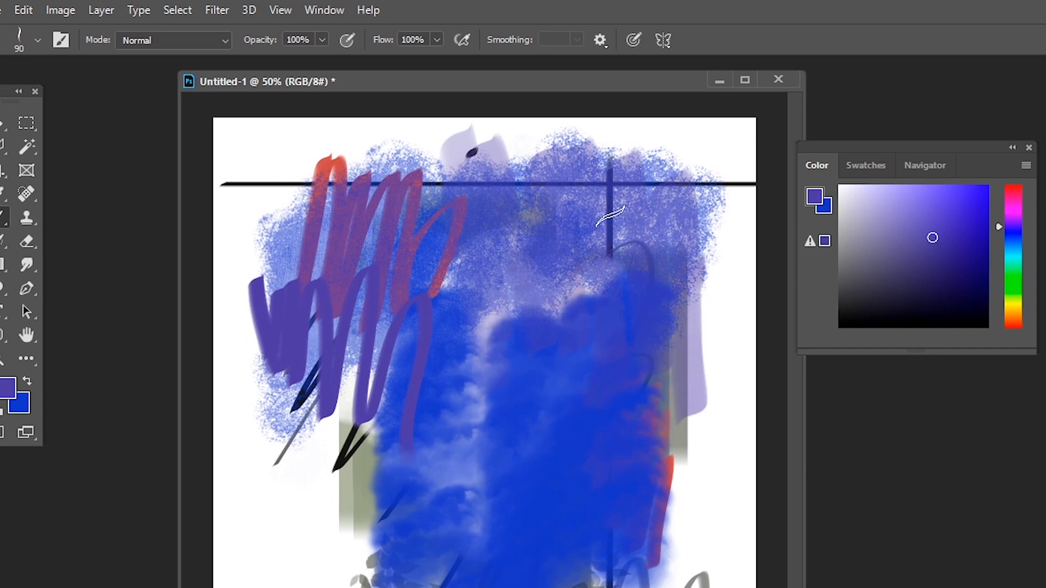
pyautogui.keyDown('alt'); pyautogui.click(578, 223); pyautogui.keyUp('alt')
pyautogui.moveTo(561, 141)
pyautogui.mouseDown()
pyautogui.moveTo(517, 231)
pyautogui.moveTo(415, 228)
pyautogui.mouseUp()
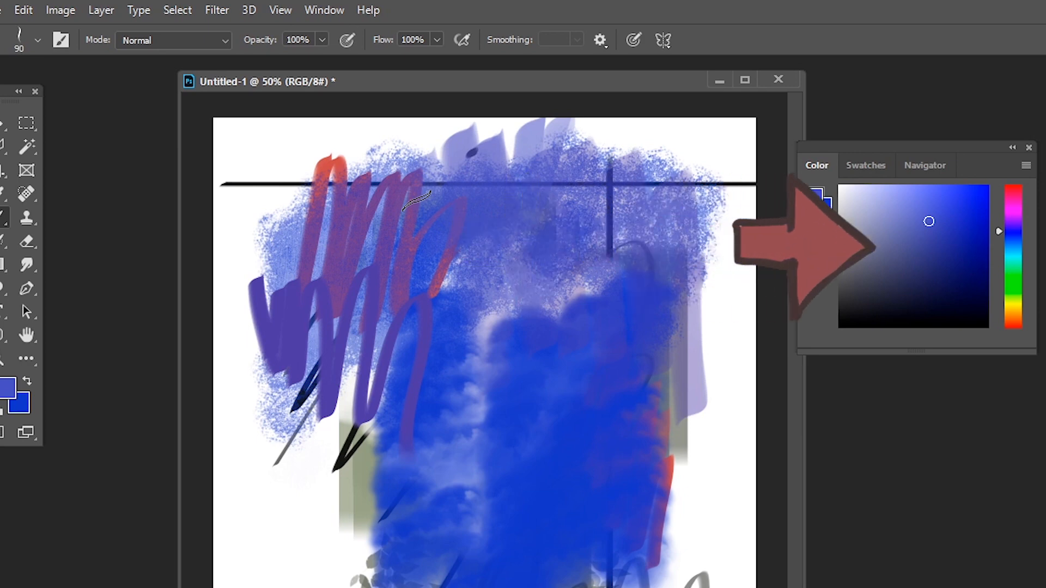
# Adjust the brush size to 78 px and shift the Brushes panel and document window slightly.
pyautogui.click(37, 40)
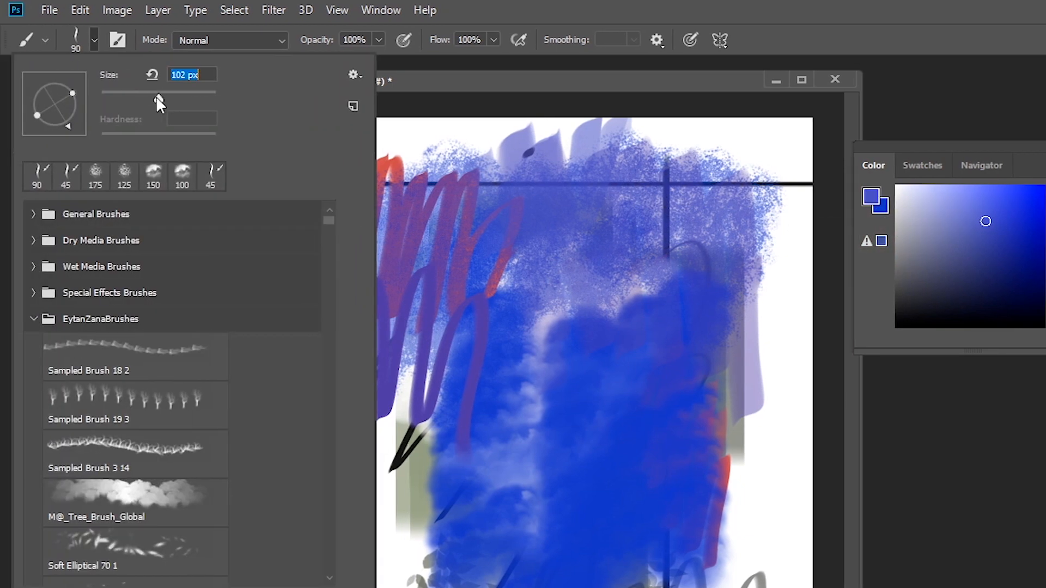
pyautogui.press('Return')
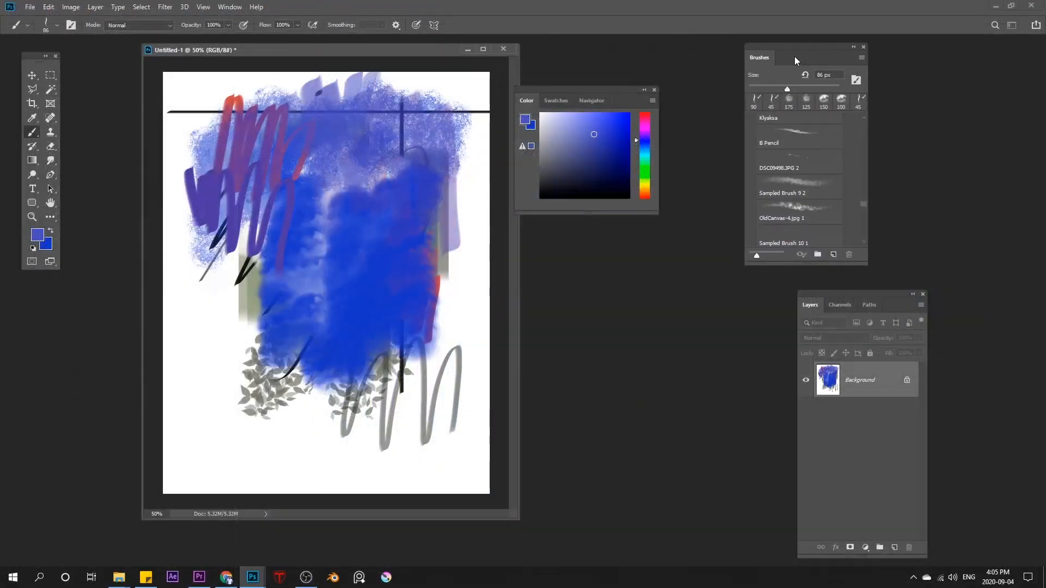
pyautogui.moveTo(794, 57); pyautogui.dragTo(788, 59)
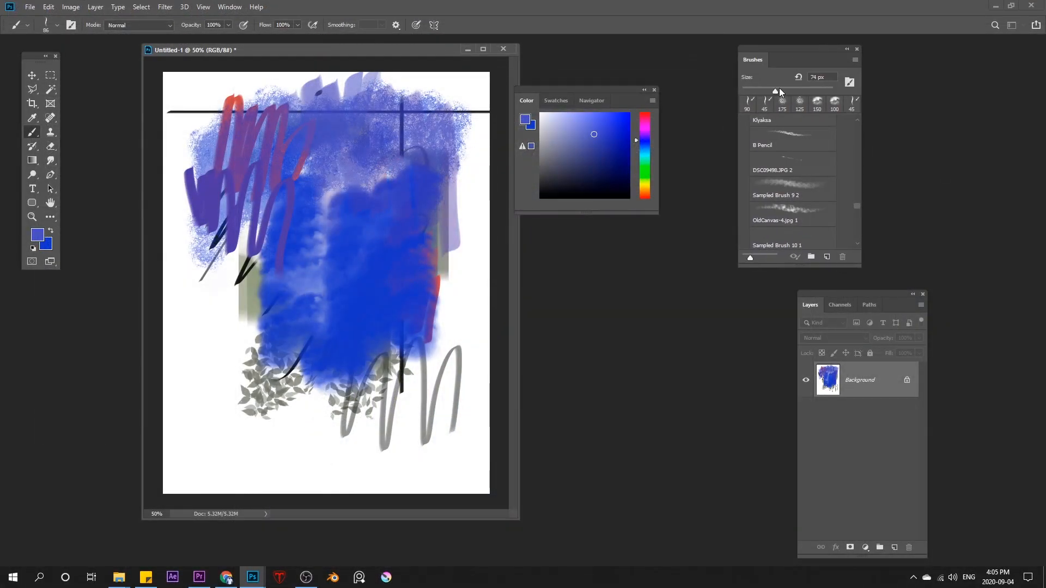
pyautogui.click(57, 25)
pyautogui.moveTo(107, 56); pyautogui.dragTo(89, 56)
pyautogui.moveTo(257, 54); pyautogui.dragTo(254, 54)
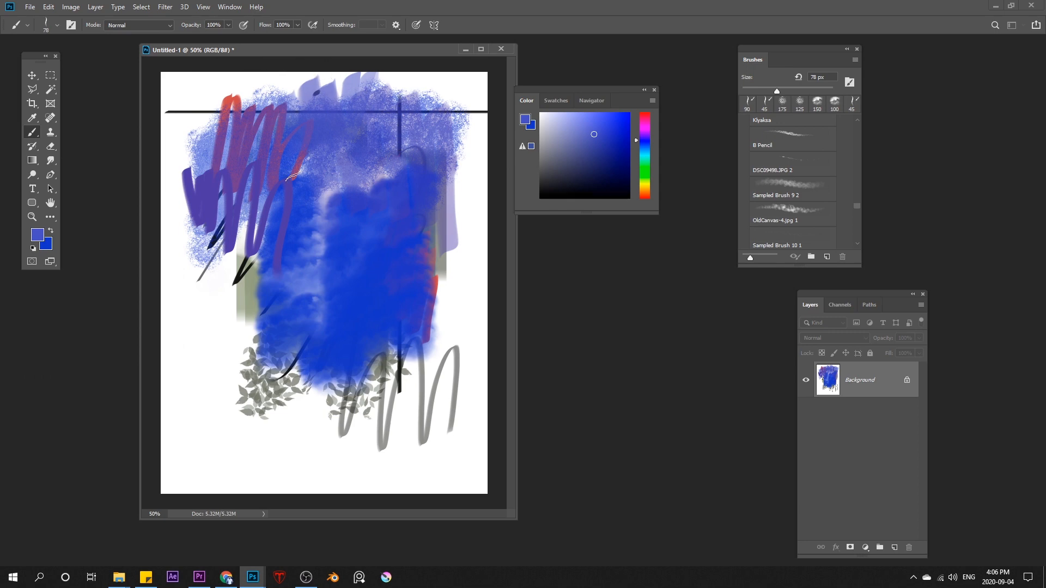
# Enlarge the brush to 700 px and reduce it again to 200 px.
pyautogui.press(']')
pyautogui.press(']')
pyautogui.press(']')
pyautogui.press(']')
pyautogui.press(']')
pyautogui.press(']')
pyautogui.press(']')
pyautogui.press(']')
pyautogui.press(']')
pyautogui.press(']')
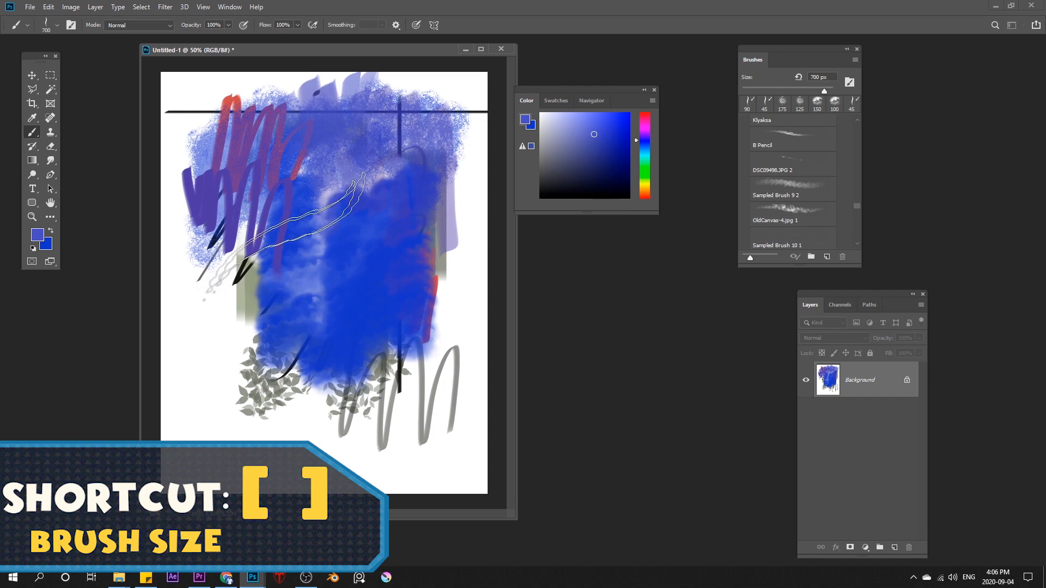
pyautogui.press('[')
pyautogui.press('[')
pyautogui.press('[')
pyautogui.press('[')
pyautogui.press('[')
pyautogui.press('[')
pyautogui.press('[')
pyautogui.press('[')
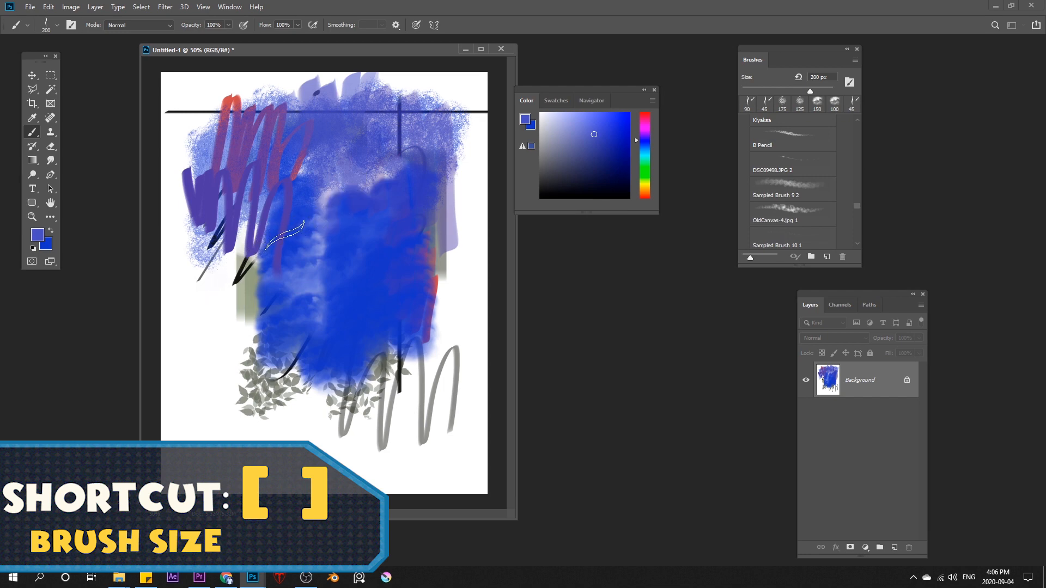
# Paint broad translucent blue-violet strokes over the painting's lower left and set the brush size to 100 px.
pyautogui.press(']')
pyautogui.moveTo(254, 264)
pyautogui.mouseDown()
pyautogui.moveTo(234, 281)
pyautogui.moveTo(232, 391)
pyautogui.moveTo(212, 397)
pyautogui.moveTo(309, 387)
pyautogui.moveTo(305, 436)
pyautogui.moveTo(323, 393)
pyautogui.moveTo(248, 384)
pyautogui.moveTo(275, 414)
pyautogui.mouseUp()
pyautogui.press(']')
pyautogui.press('[')
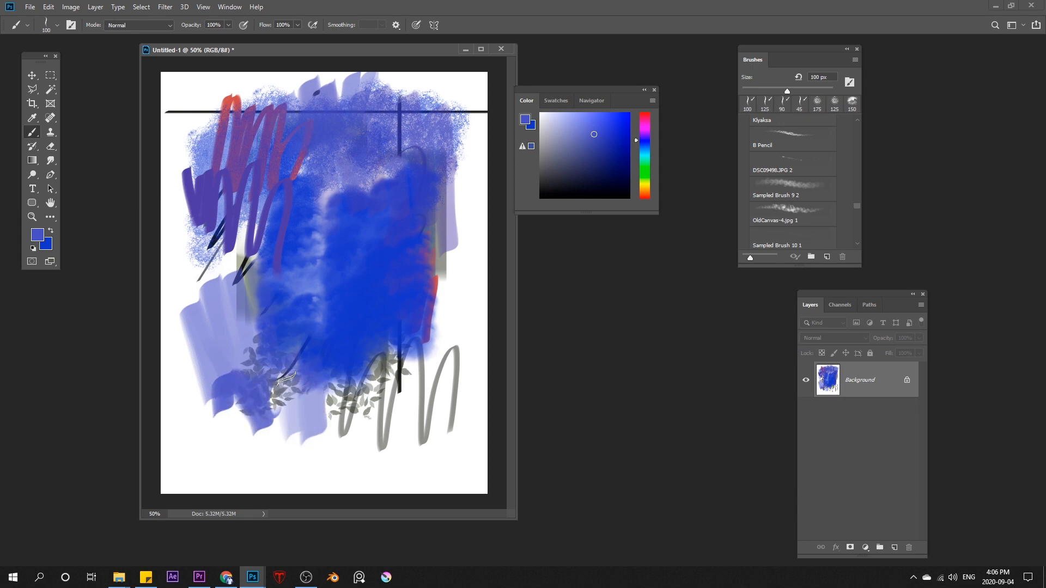
# Move the document window away from the Color panel and reposition the Color and Brushes panels.
pyautogui.moveTo(224, 49); pyautogui.dragTo(217, 48)
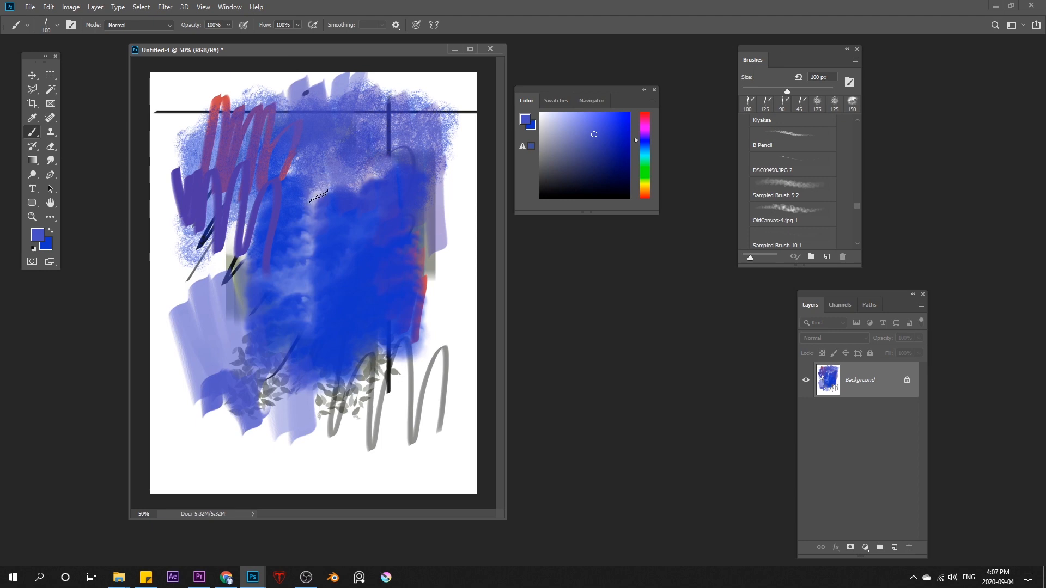
pyautogui.moveTo(334, 51); pyautogui.dragTo(322, 60)
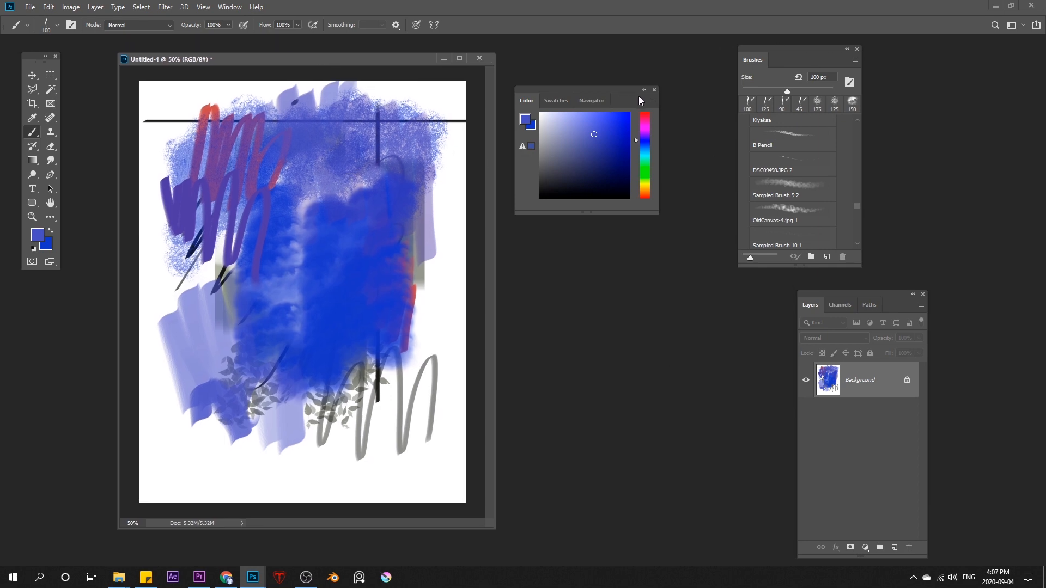
pyautogui.moveTo(639, 98); pyautogui.dragTo(648, 78)
pyautogui.moveTo(777, 60); pyautogui.dragTo(769, 60)
# Choose a pink foreground colour and reduce the brush size to 80 px.
pyautogui.click(652, 99)
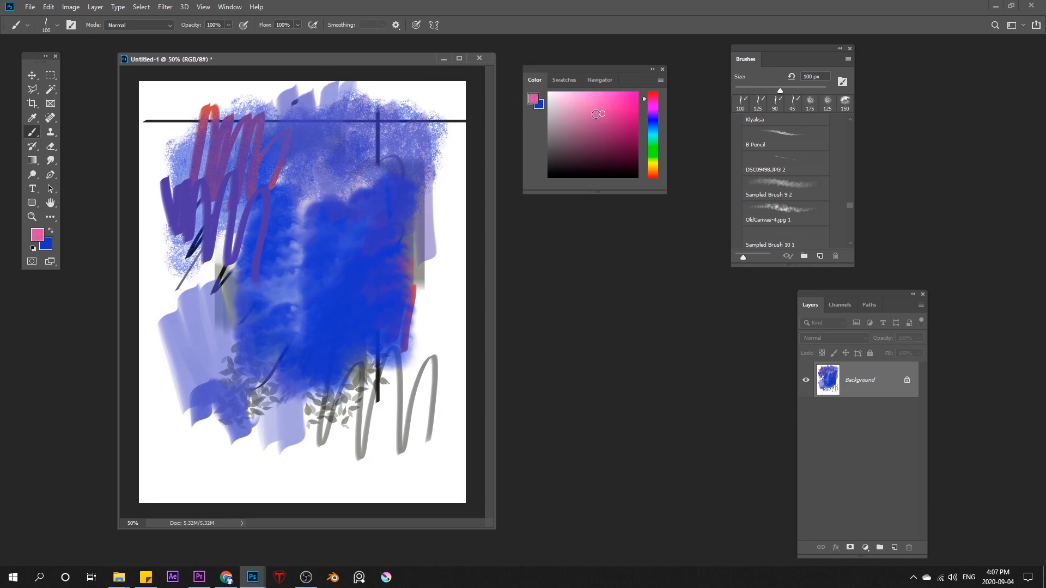
pyautogui.moveTo(596, 113); pyautogui.dragTo(593, 113)
pyautogui.press('[')
pyautogui.press('[')
# Paint a pink zigzag over the painting's right half and a large pink arc around it, and undo the last stroke.
pyautogui.moveTo(445, 197)
pyautogui.mouseDown()
pyautogui.moveTo(440, 254)
pyautogui.moveTo(328, 298)
pyautogui.mouseUp()
pyautogui.moveTo(338, 138); pyautogui.dragTo(344, 412)
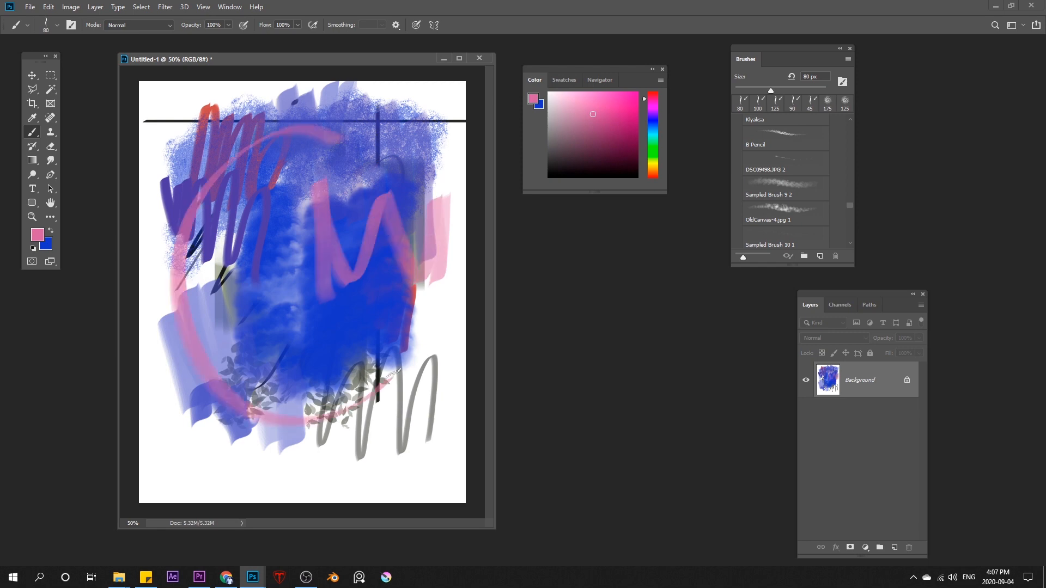
pyautogui.hotkey('ctrl', 'z')
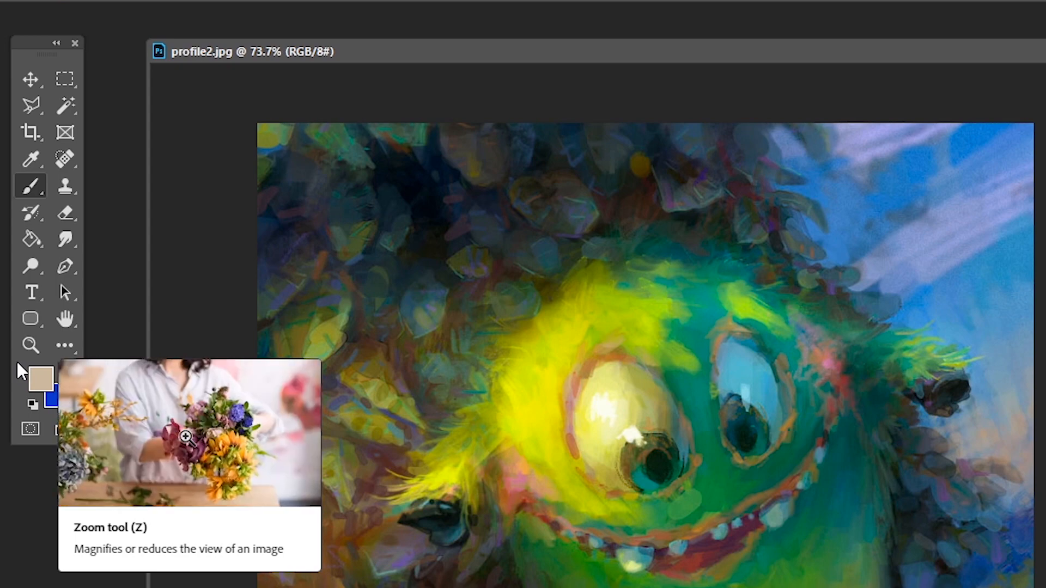
# Zoom in on the monster's face in profile2.jpg to 200% with the Zoom tool.
pyautogui.click(33, 347)
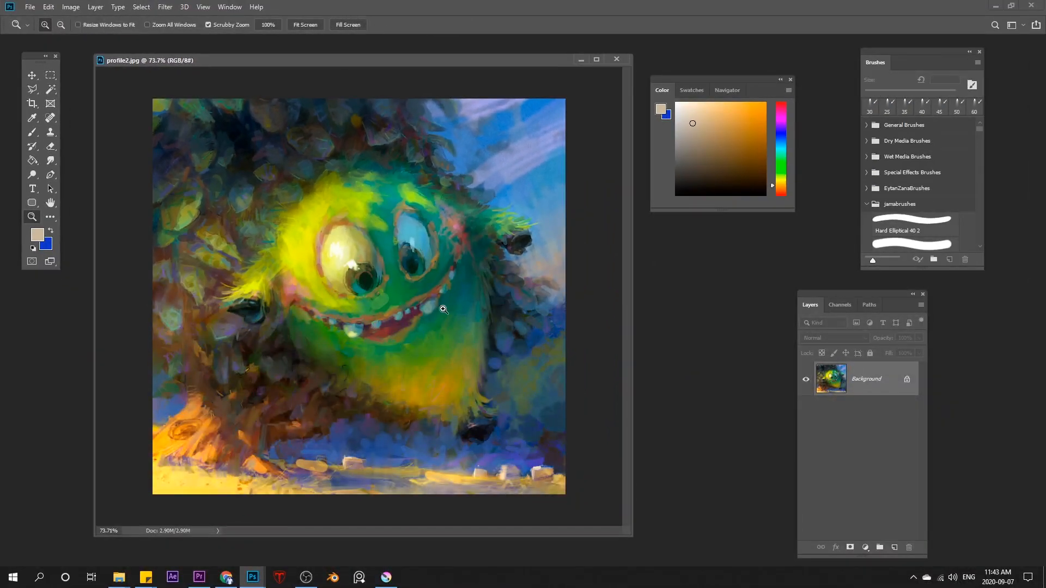
pyautogui.moveTo(343, 263)
pyautogui.mouseDown()
pyautogui.moveTo(430, 283)
pyautogui.moveTo(325, 288)
pyautogui.moveTo(393, 305)
pyautogui.mouseUp()
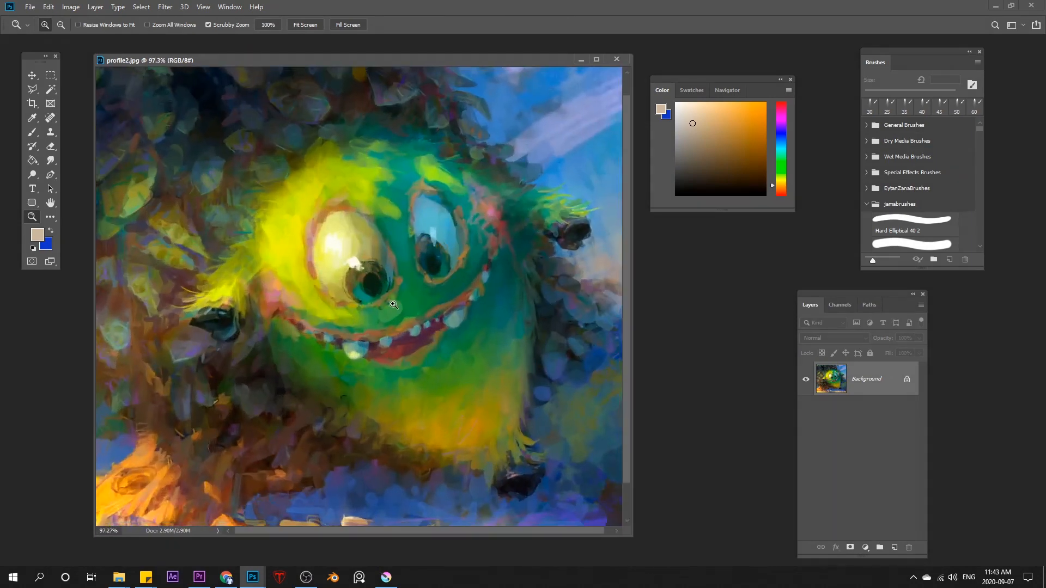
pyautogui.click(392, 295)
pyautogui.click(396, 299)
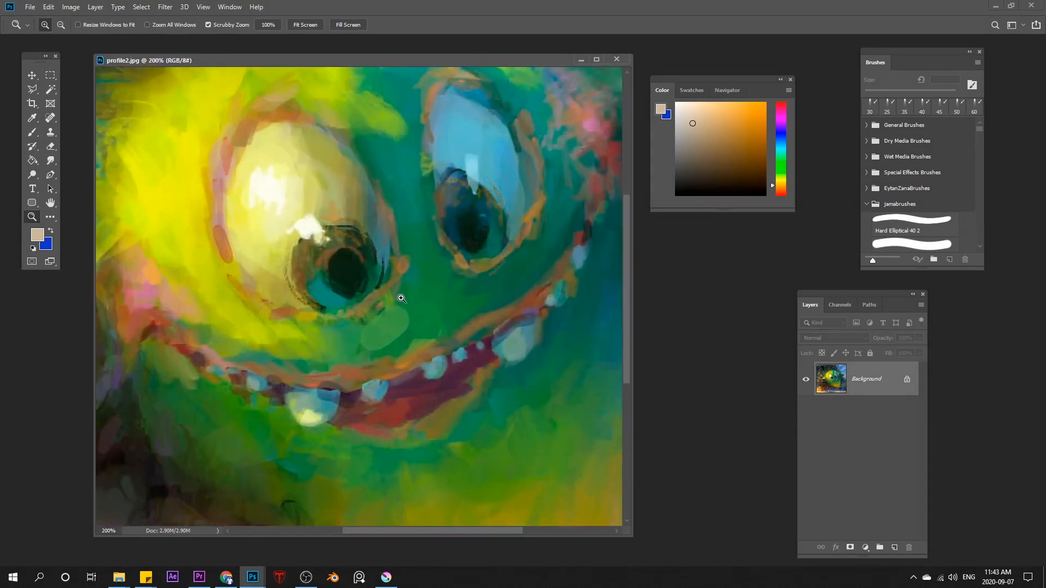
# Zoom out to 66.7% to view the whole monster and zoom back in on its eyes to about 183%.
pyautogui.press('alt')
pyautogui.keyDown('alt'); pyautogui.click(397, 293); pyautogui.keyUp('alt')
pyautogui.keyDown('alt'); pyautogui.click(405, 296); pyautogui.keyUp('alt')
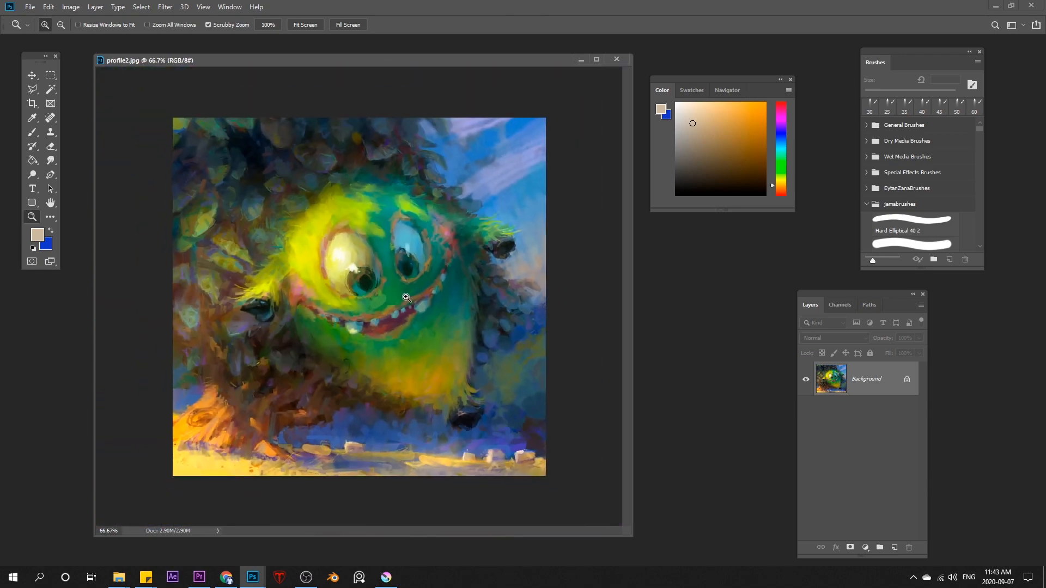
pyautogui.moveTo(351, 296)
pyautogui.mouseDown()
pyautogui.moveTo(400, 296)
pyautogui.moveTo(351, 295)
pyautogui.moveTo(420, 282)
pyautogui.moveTo(361, 376)
pyautogui.moveTo(373, 210)
pyautogui.moveTo(442, 353)
pyautogui.mouseUp()
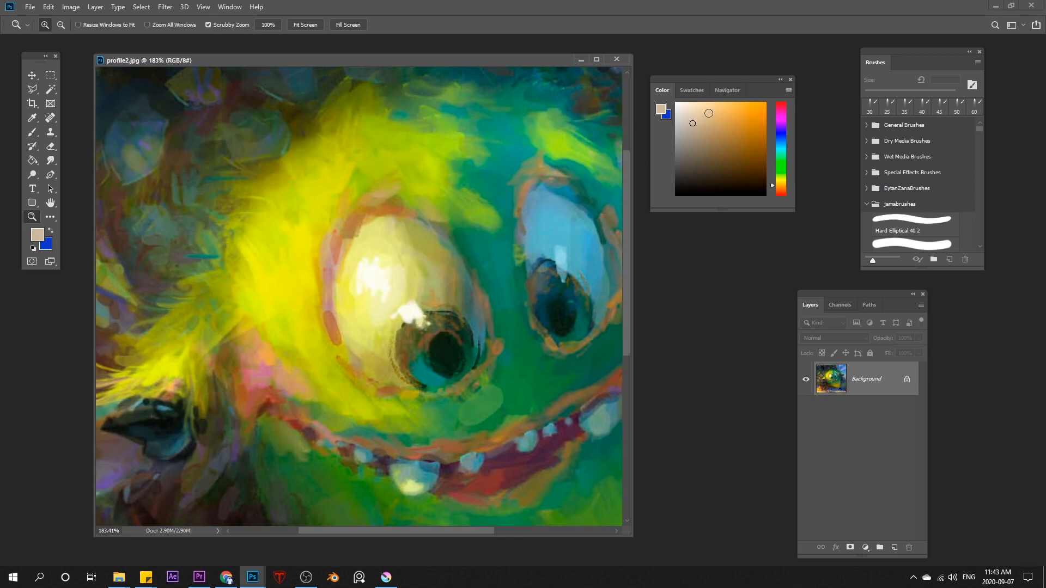
# Use the Navigator to centre the view on the monster and set the zoom to about 116%.
pyautogui.click(727, 91)
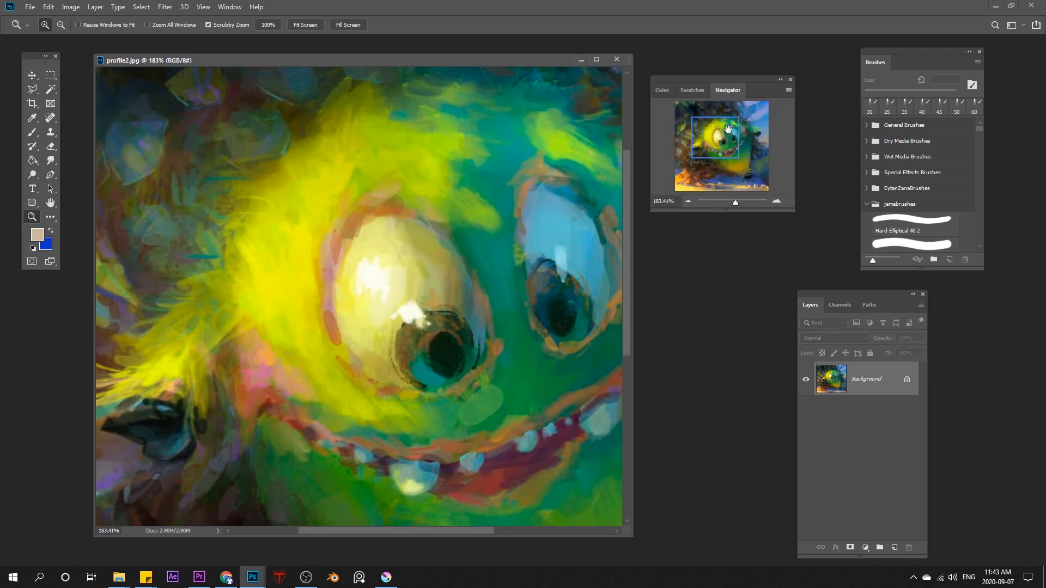
pyautogui.moveTo(722, 137)
pyautogui.mouseDown()
pyautogui.moveTo(741, 140)
pyautogui.moveTo(728, 133)
pyautogui.moveTo(715, 156)
pyautogui.moveTo(751, 147)
pyautogui.moveTo(735, 154)
pyautogui.mouseUp()
pyautogui.moveTo(735, 207)
pyautogui.mouseDown()
pyautogui.moveTo(724, 205)
pyautogui.moveTo(732, 205)
pyautogui.mouseUp()
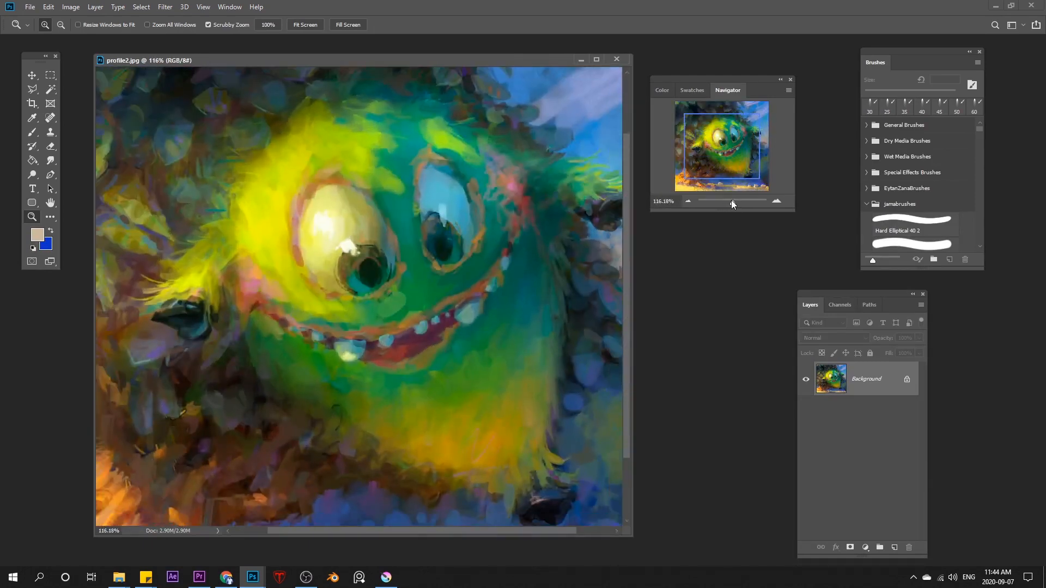
# Shift the Navigator panel and the toolbox slightly and reset the image zoom to 100%.
pyautogui.moveTo(756, 91); pyautogui.dragTo(763, 92)
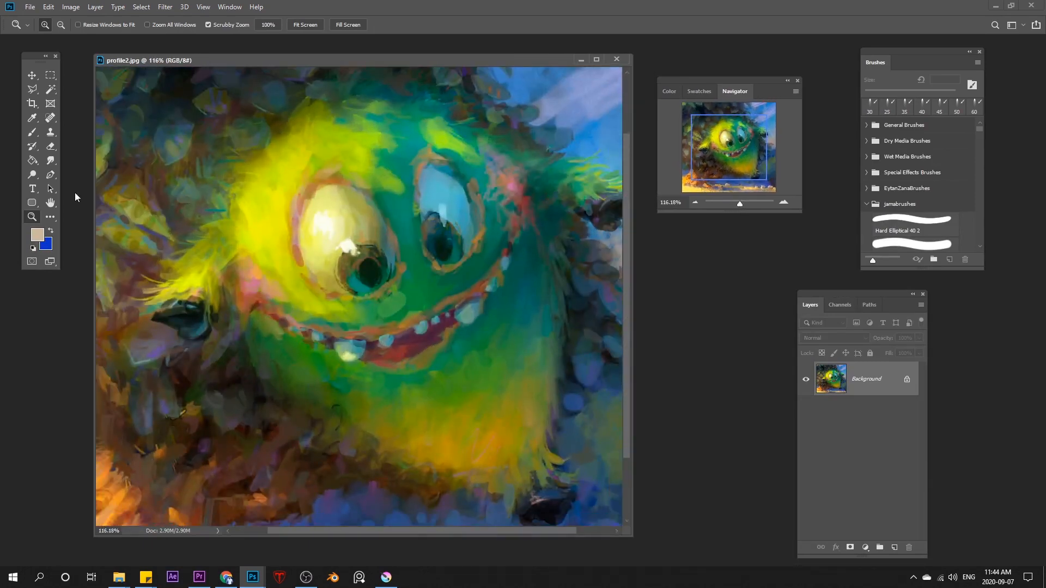
pyautogui.moveTo(40, 62); pyautogui.dragTo(47, 81)
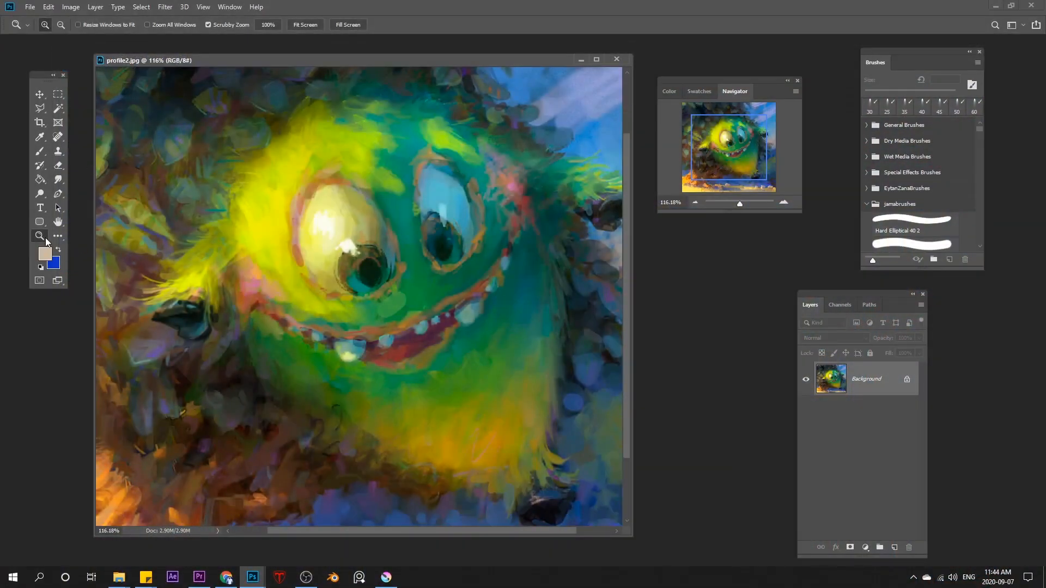
pyautogui.doubleClick(41, 235)
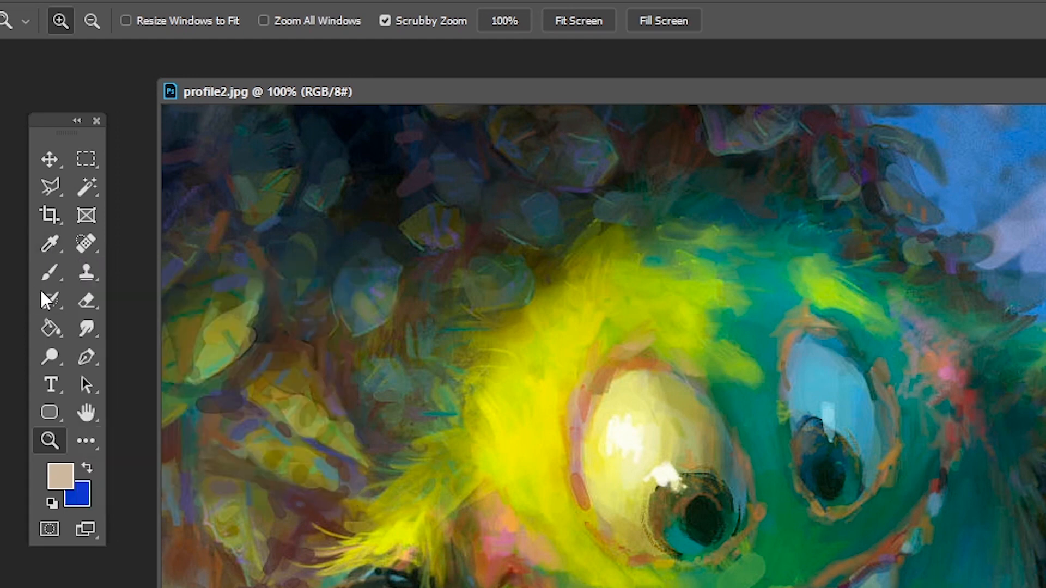
# Activate the Brush Tool and sample yellow tones from the monster's fur as the foreground colour.
pyautogui.click(53, 265)
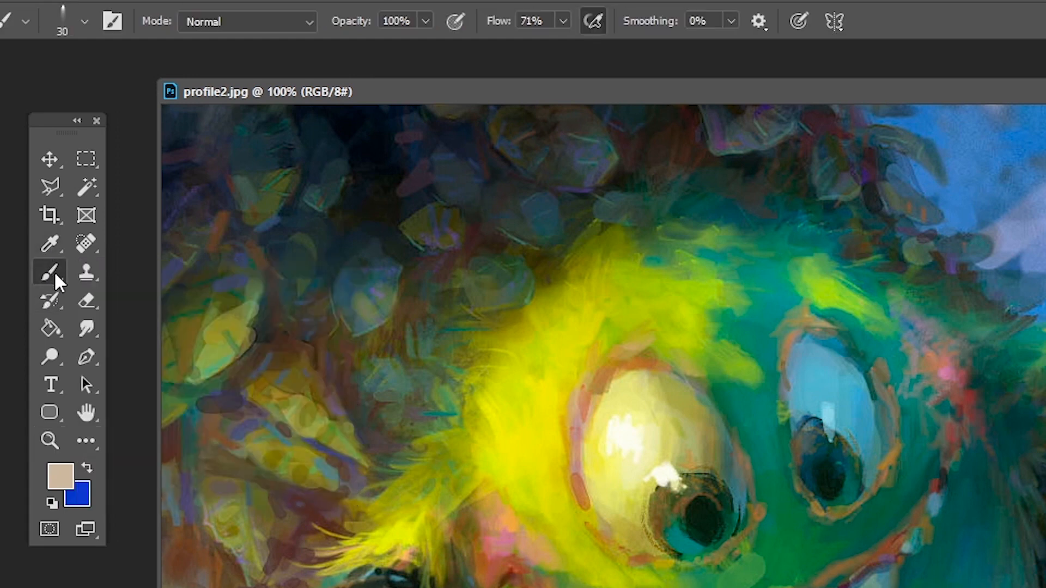
pyautogui.keyDown('alt'); pyautogui.click(556, 354); pyautogui.keyUp('alt')
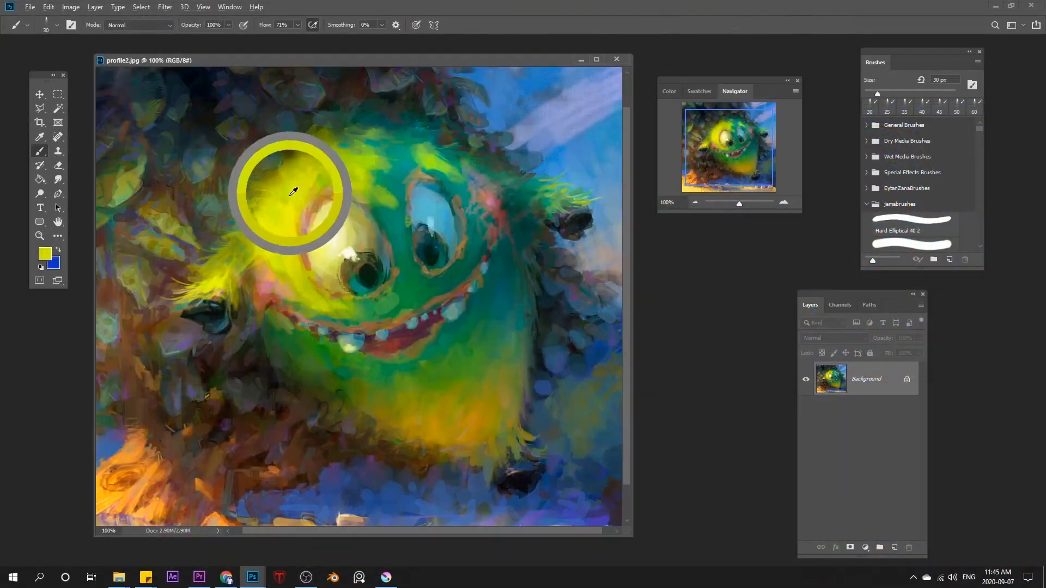
pyautogui.moveTo(293, 191); pyautogui.dragTo(302, 174)
# Switch between the Eyedropper and Brush tools, settle on the Eyedropper, and look at its Sample Size and Sample options.
pyautogui.click(41, 138)
pyautogui.click(41, 152)
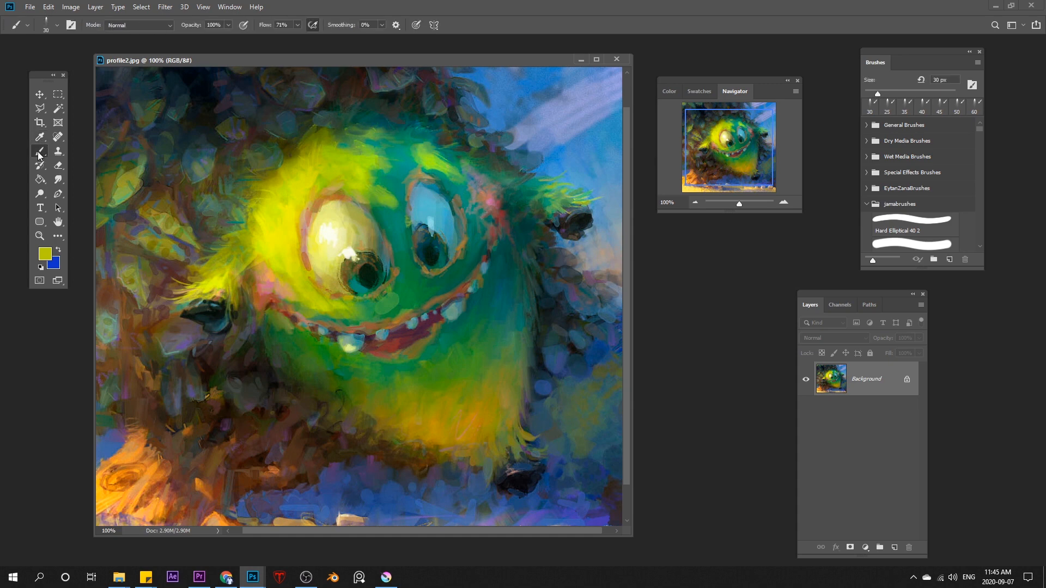
pyautogui.click(41, 139)
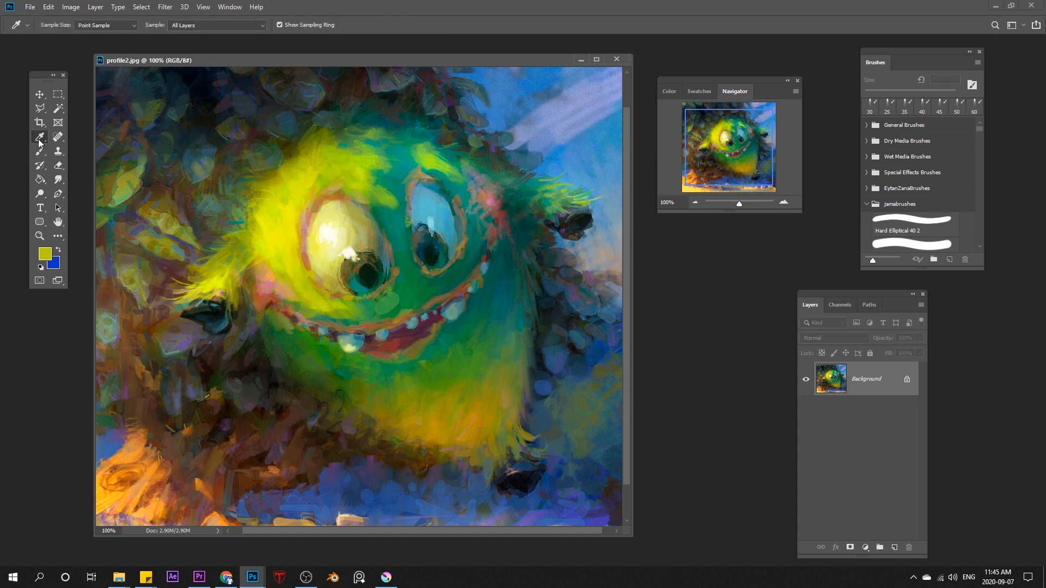
pyautogui.click(108, 25)
pyautogui.click(204, 24)
pyautogui.click(205, 24)
pyautogui.click(146, 31)
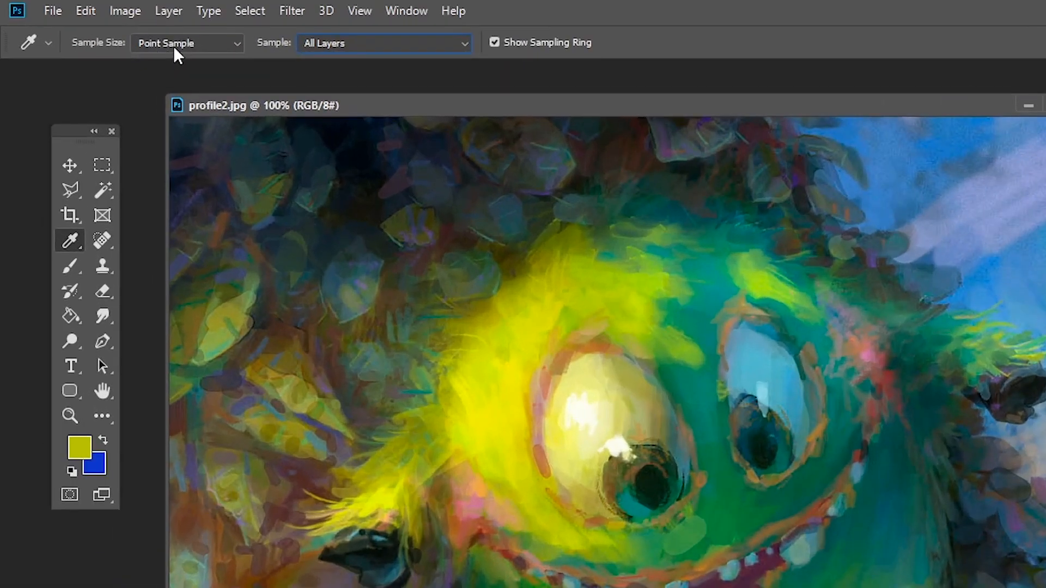
# Keep the Eyedropper's sample size at Point Sample and sample yellow and green tones across the fur above the eyes.
pyautogui.click(173, 45)
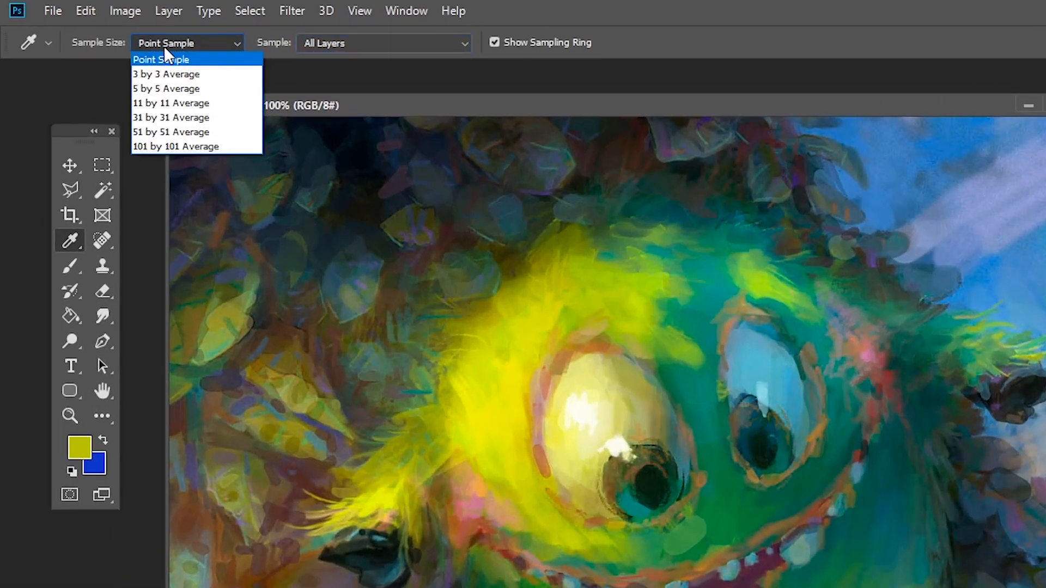
pyautogui.click(164, 44)
pyautogui.moveTo(524, 326); pyautogui.dragTo(672, 274)
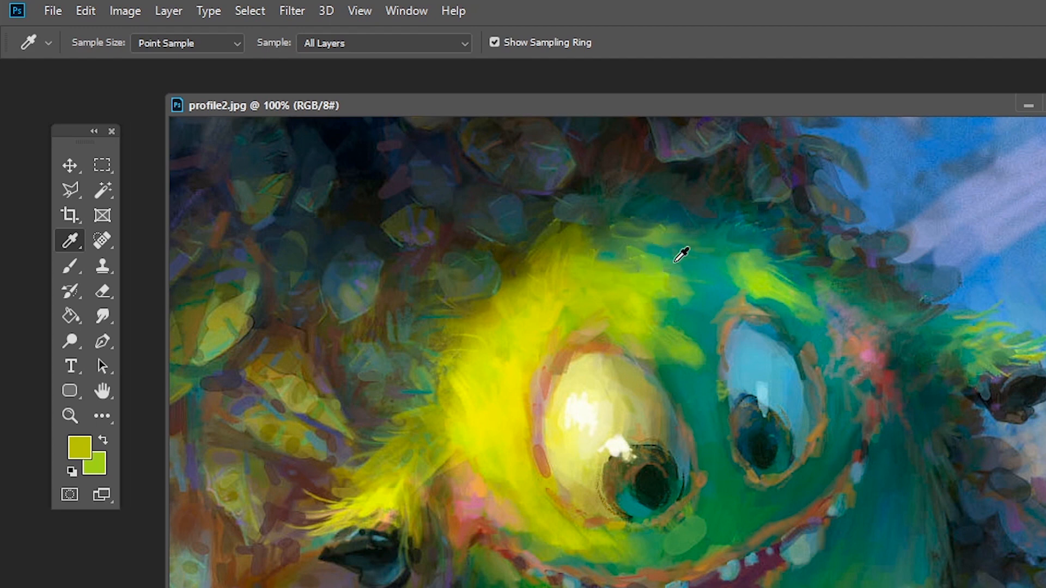
# Set the Eyedropper's sample size to 11 by 11 Average and sample green from the fur above the eyes as the foreground colour.
pyautogui.click(195, 44)
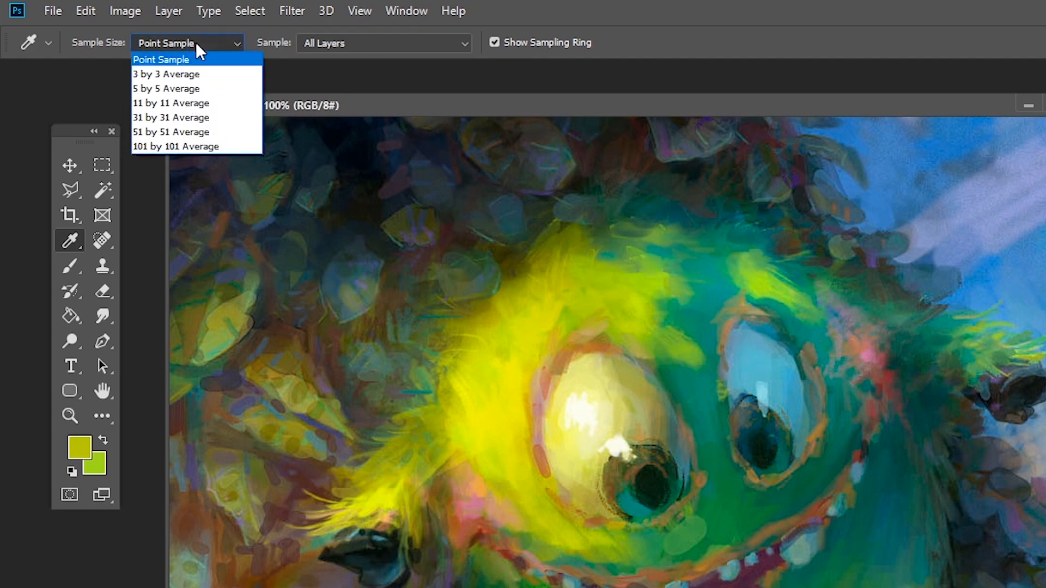
pyautogui.click(180, 104)
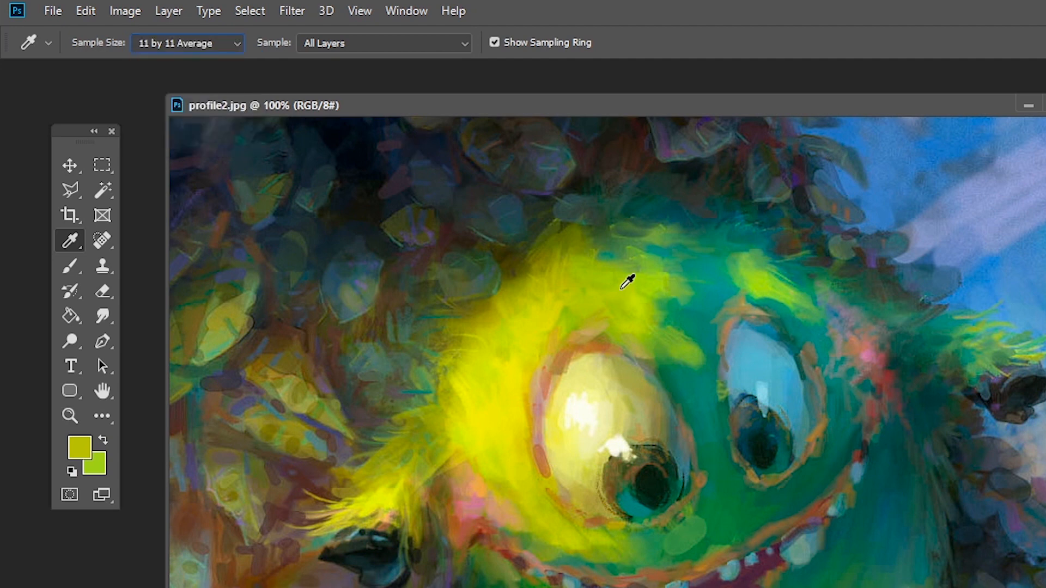
pyautogui.moveTo(669, 289); pyautogui.dragTo(667, 261)
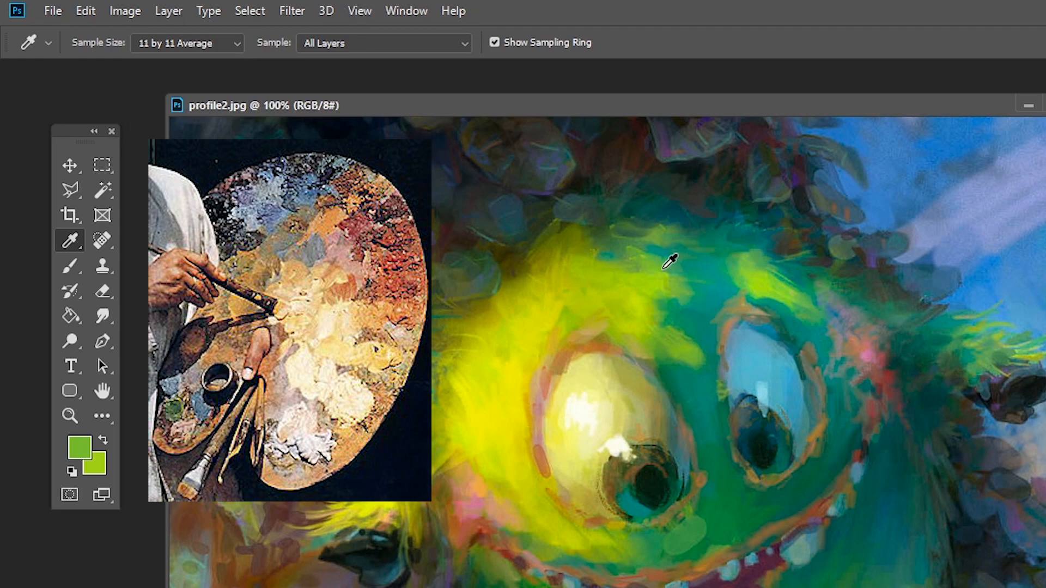
# Set the Eyedropper's sample size back to Point Sample, and sample yellow-green from the fur above the eyes with the Brush Tool active.
pyautogui.click(141, 42)
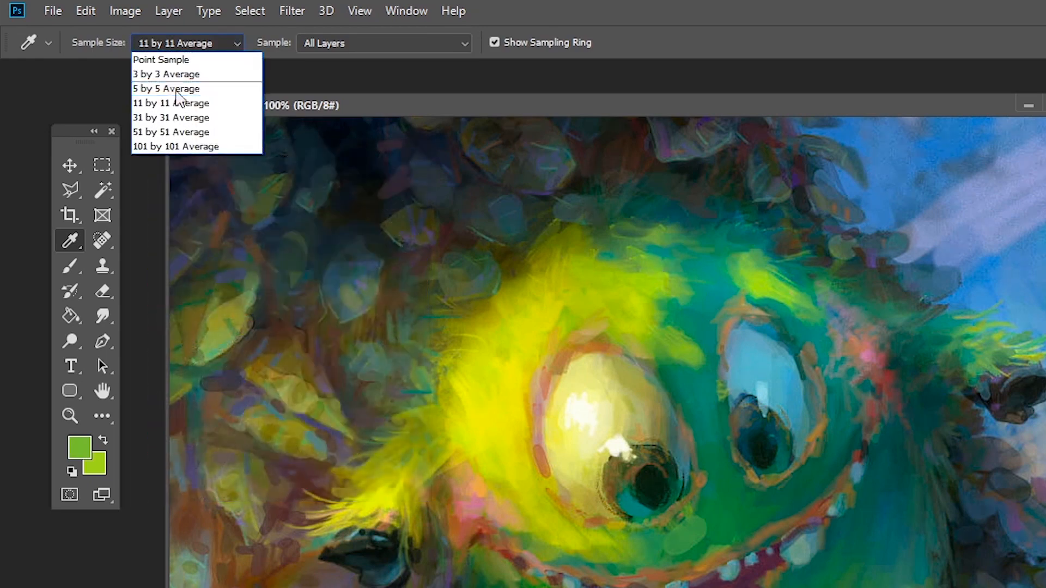
pyautogui.click(188, 61)
pyautogui.click(70, 264)
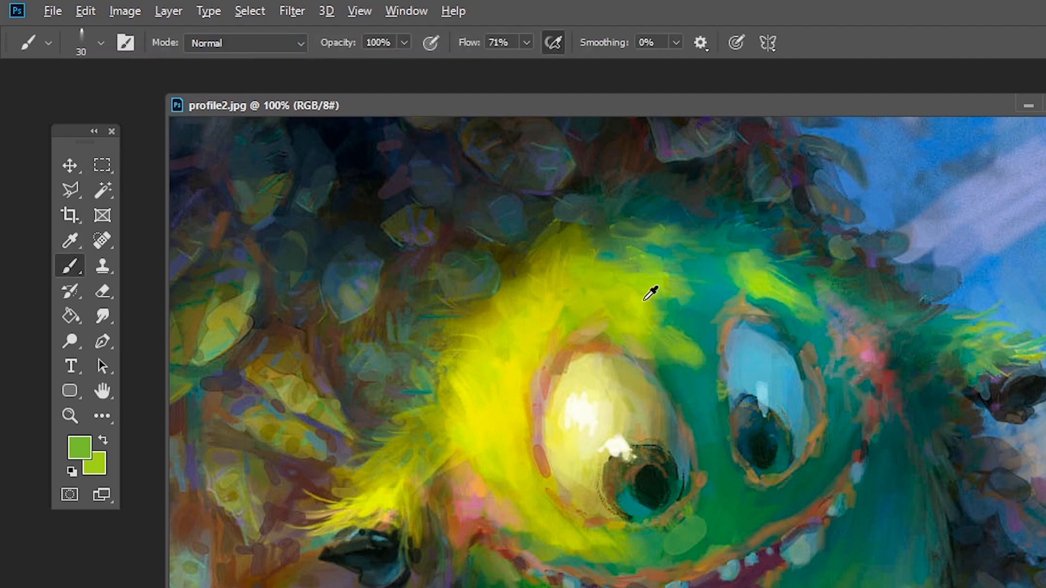
pyautogui.keyDown('alt'); pyautogui.click(637, 280); pyautogui.keyUp('alt')
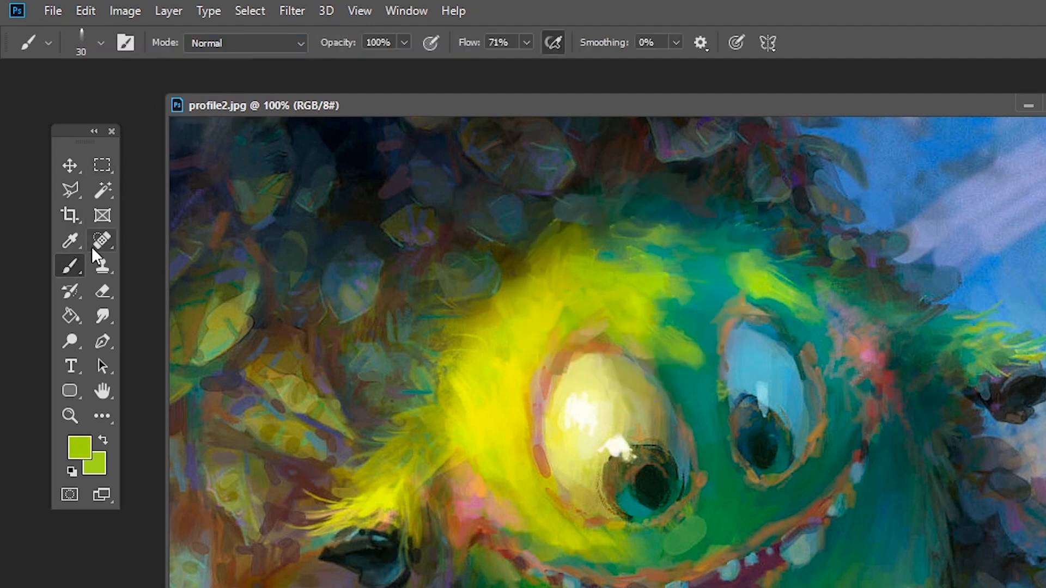
# Review the Eyedropper's Sample Size and Sample options, keeping Point Sample and All Layers.
pyautogui.click(71, 240)
pyautogui.click(196, 44)
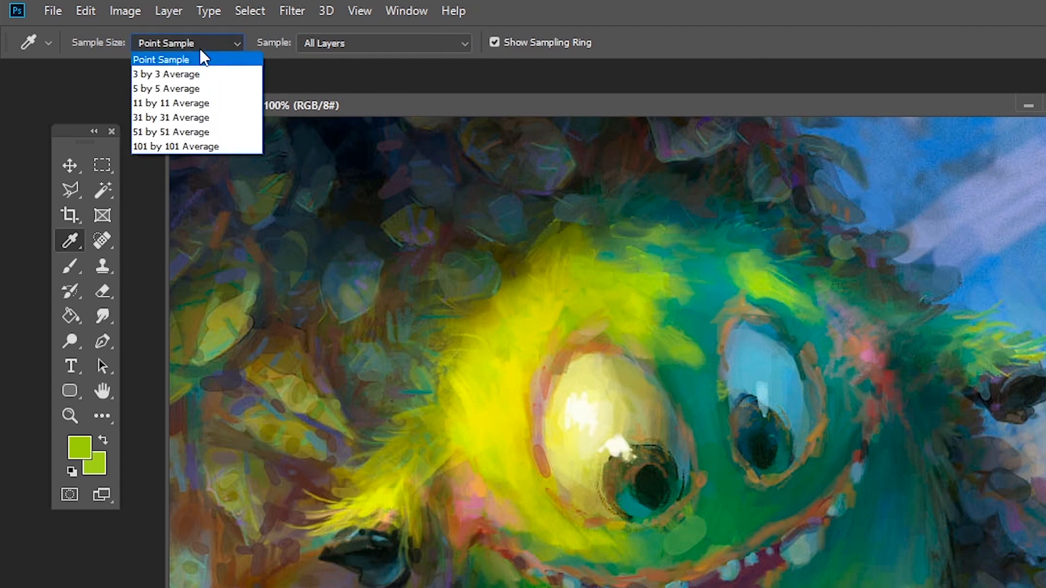
pyautogui.click(168, 61)
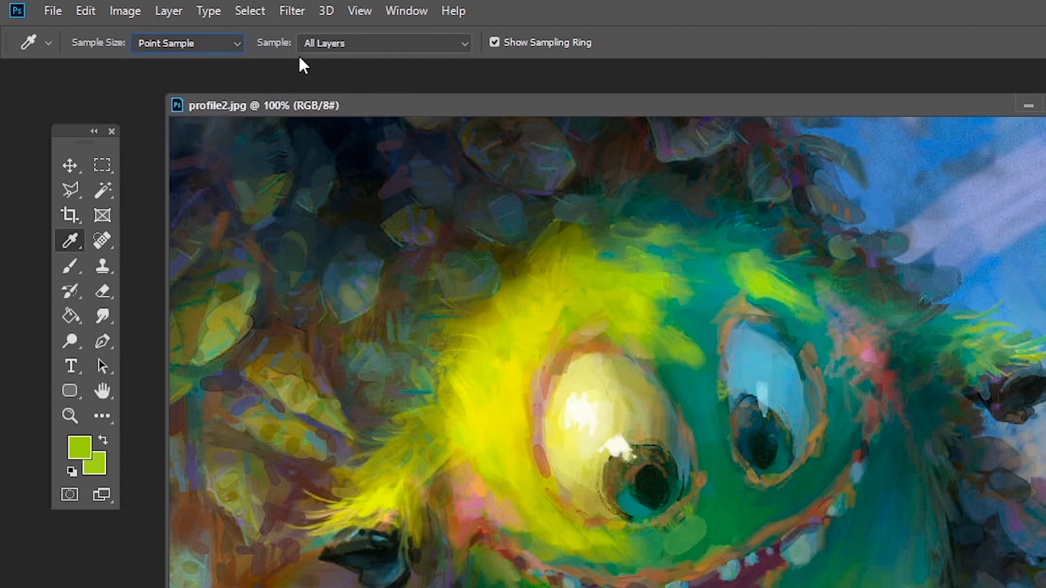
pyautogui.click(338, 43)
pyautogui.click(332, 88)
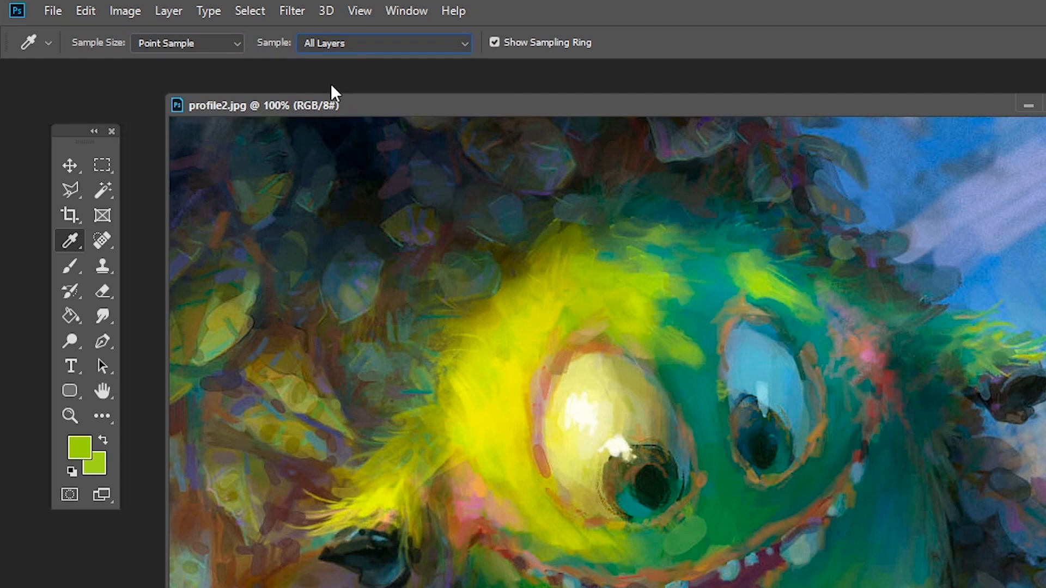
pyautogui.click(352, 45)
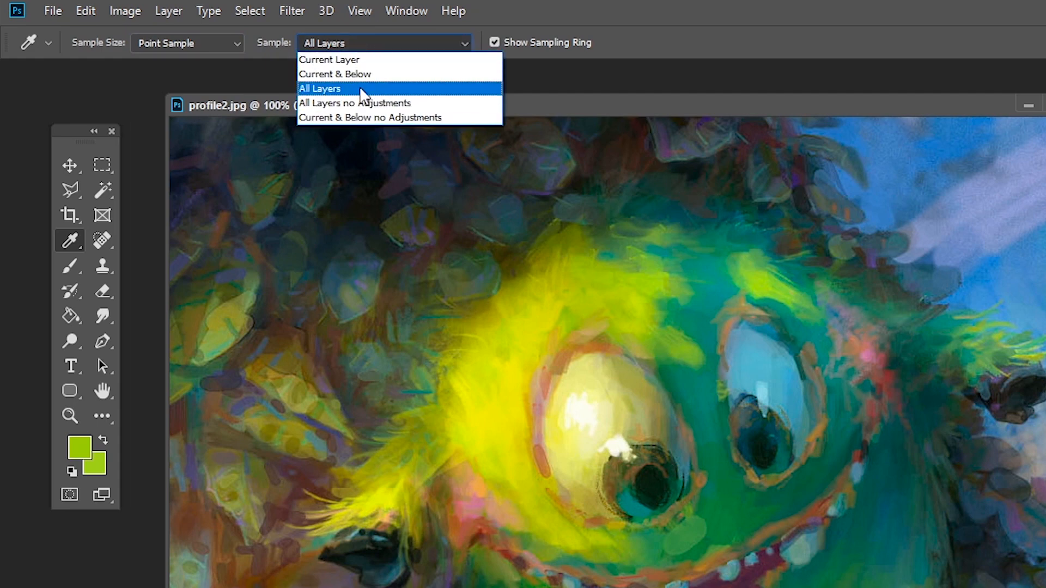
pyautogui.click(361, 88)
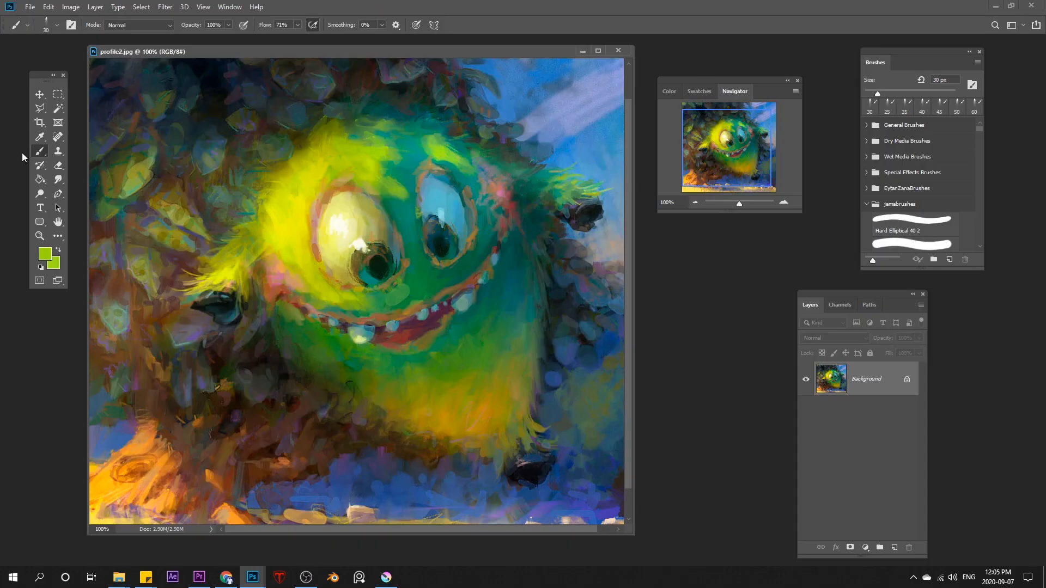
# Try cropping the painting closer around the monster with the Crop Tool, and undo the crop.
pyautogui.click(40, 122)
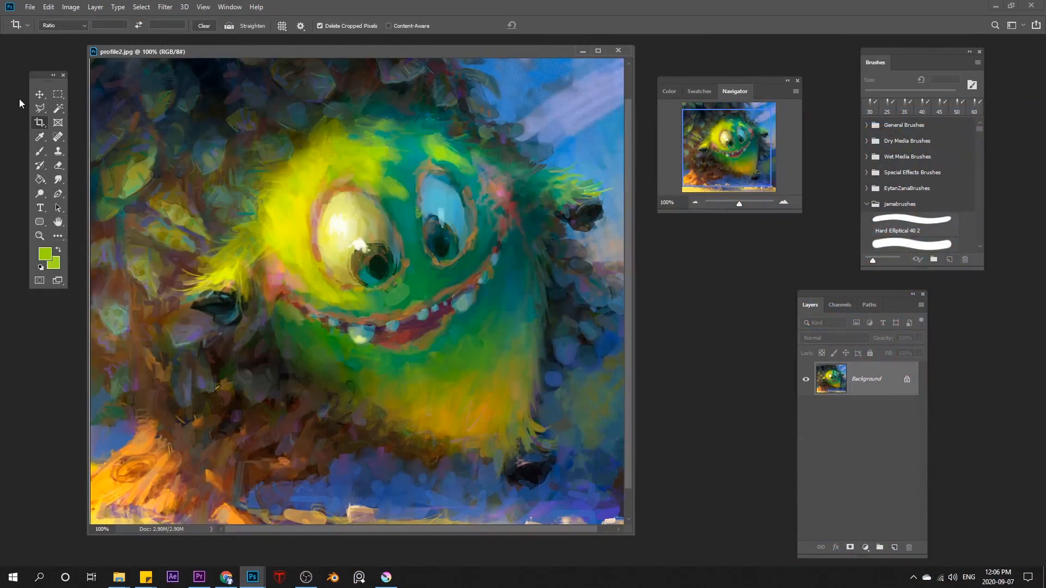
pyautogui.click(39, 236)
pyautogui.moveTo(305, 196); pyautogui.dragTo(257, 196)
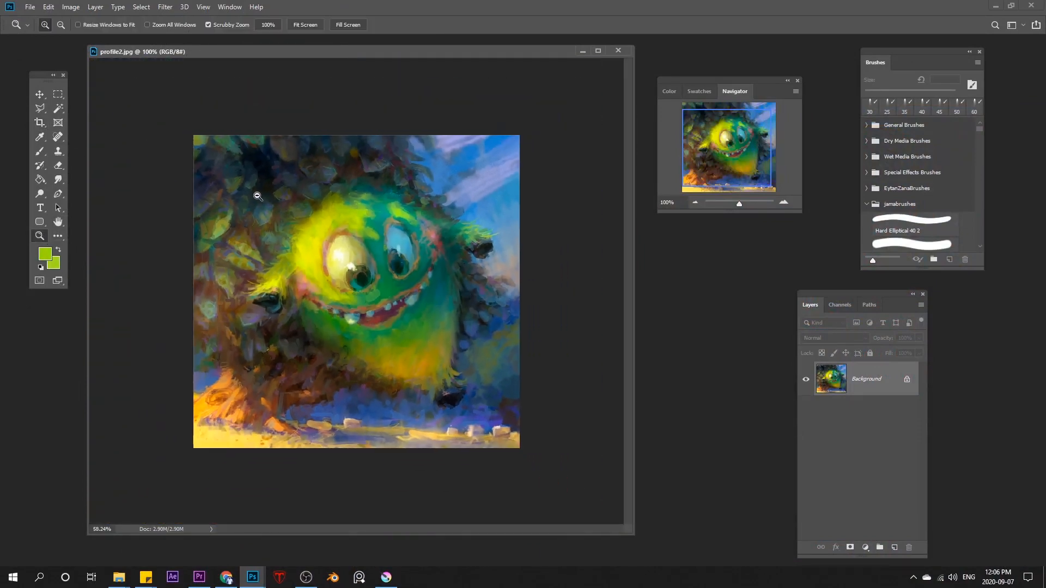
pyautogui.press('c')
pyautogui.moveTo(221, 161); pyautogui.dragTo(491, 344)
pyautogui.press('Return')
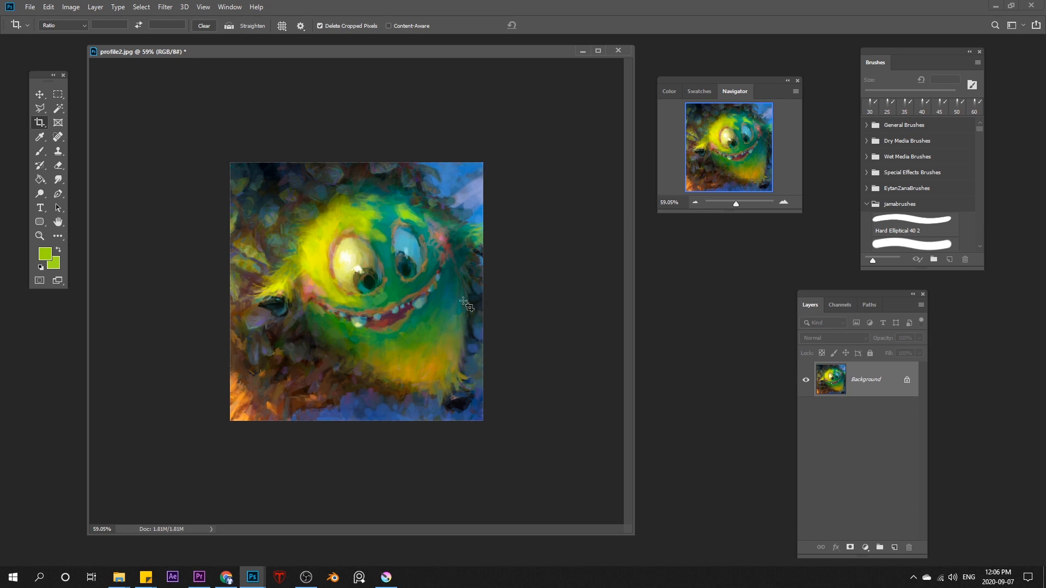
pyautogui.click(49, 7)
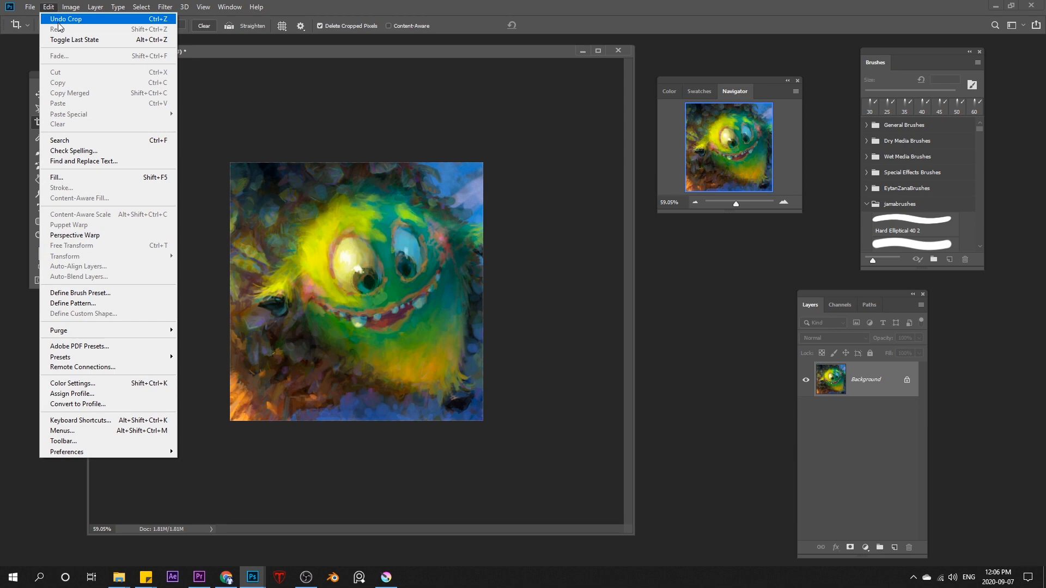
pyautogui.click(60, 18)
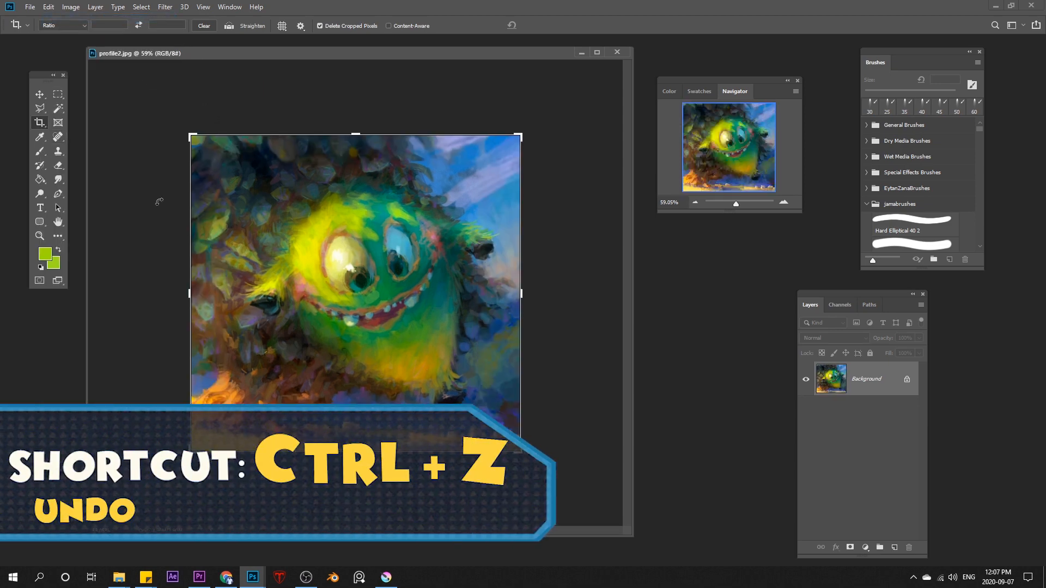
# Crop the painting to a landscape frame around the monster's face, with the crop shield opacity set to 99%.
pyautogui.moveTo(221, 158); pyautogui.dragTo(495, 362)
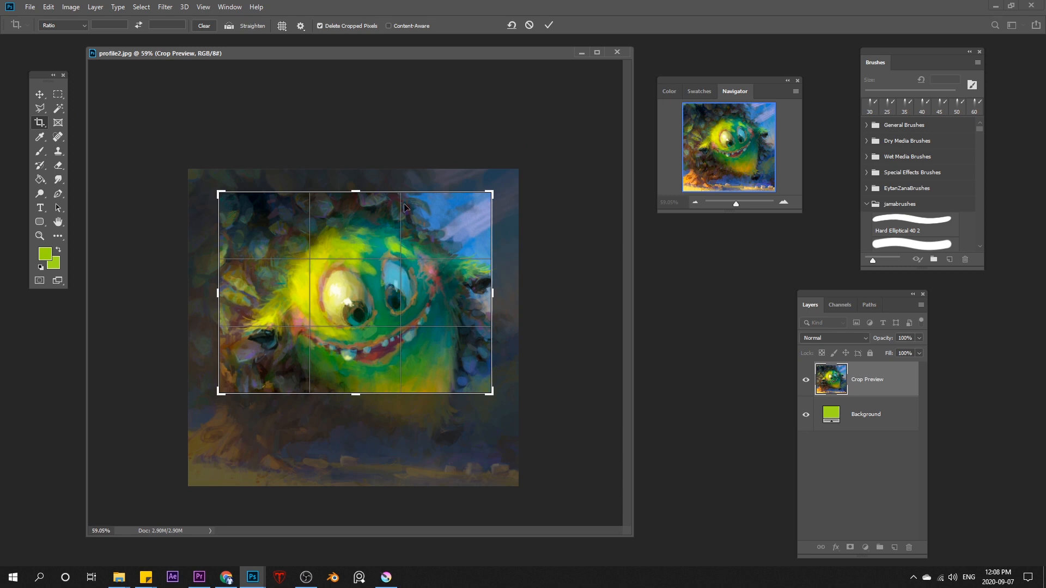
pyautogui.click(300, 26)
pyautogui.click(309, 105)
pyautogui.moveTo(308, 113); pyautogui.dragTo(320, 117)
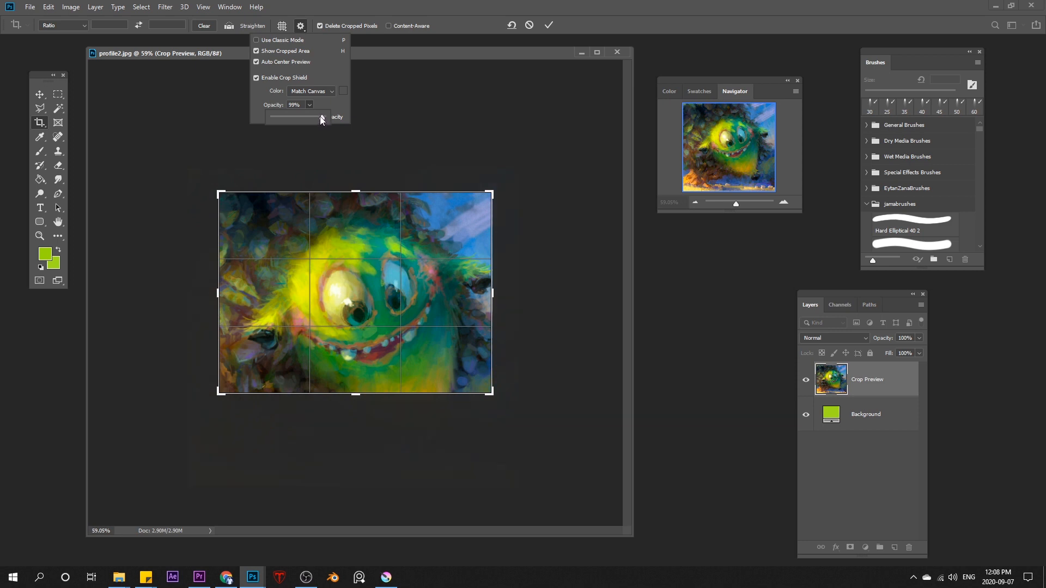
pyautogui.moveTo(489, 193)
pyautogui.mouseDown()
pyautogui.moveTo(480, 177)
pyautogui.moveTo(502, 181)
pyautogui.moveTo(492, 217)
pyautogui.moveTo(479, 194)
pyautogui.moveTo(481, 224)
pyautogui.moveTo(457, 195)
pyautogui.moveTo(486, 194)
pyautogui.mouseUp()
pyautogui.press('Return')
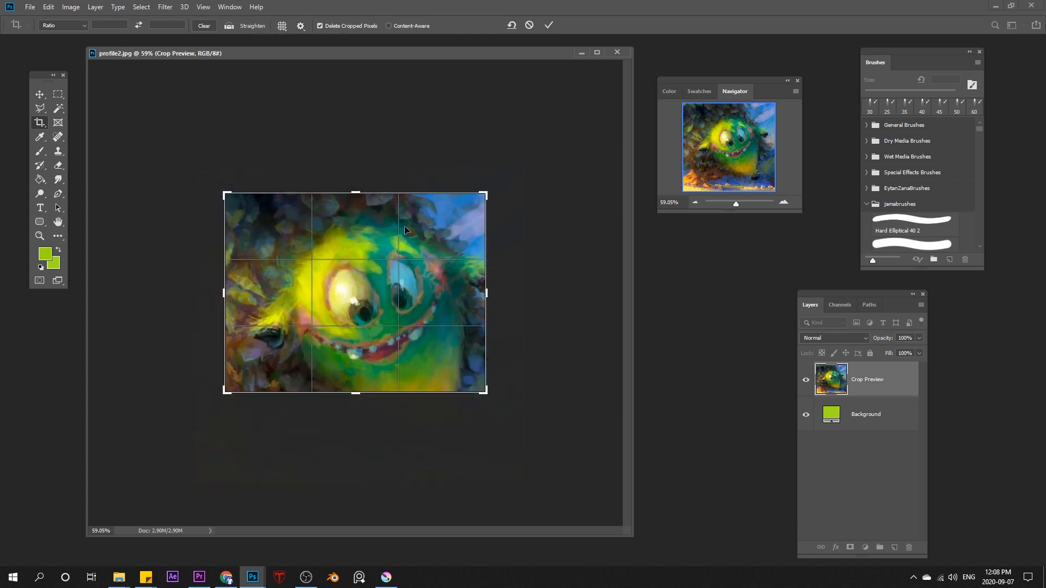
# Try a crop around the mouth using the 5 : 7 preset with its sides swapped to 7 : 5, and undo both crops.
pyautogui.click(74, 25)
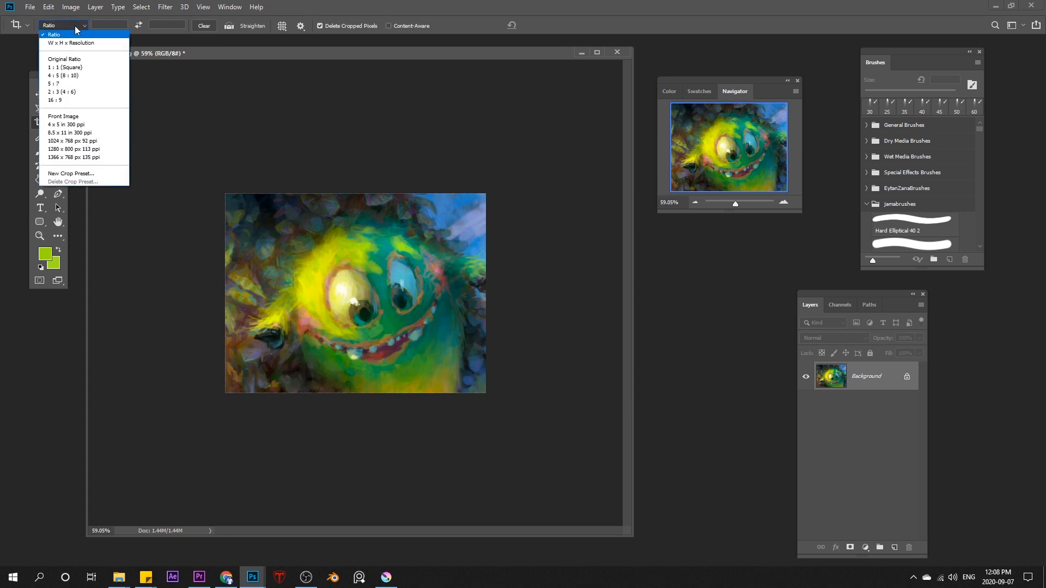
pyautogui.click(55, 84)
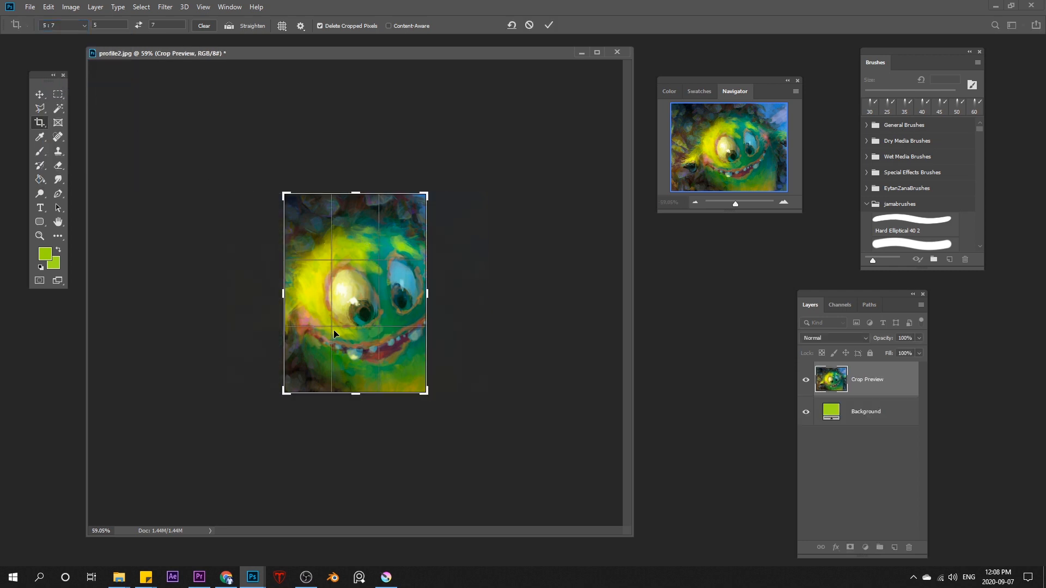
pyautogui.moveTo(426, 194); pyautogui.dragTo(417, 252)
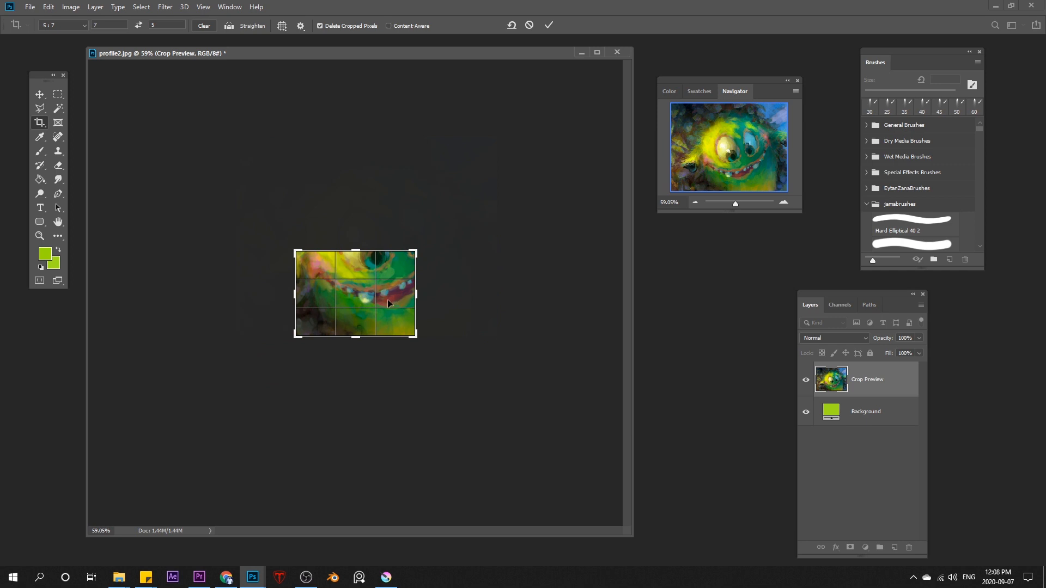
pyautogui.press('Return')
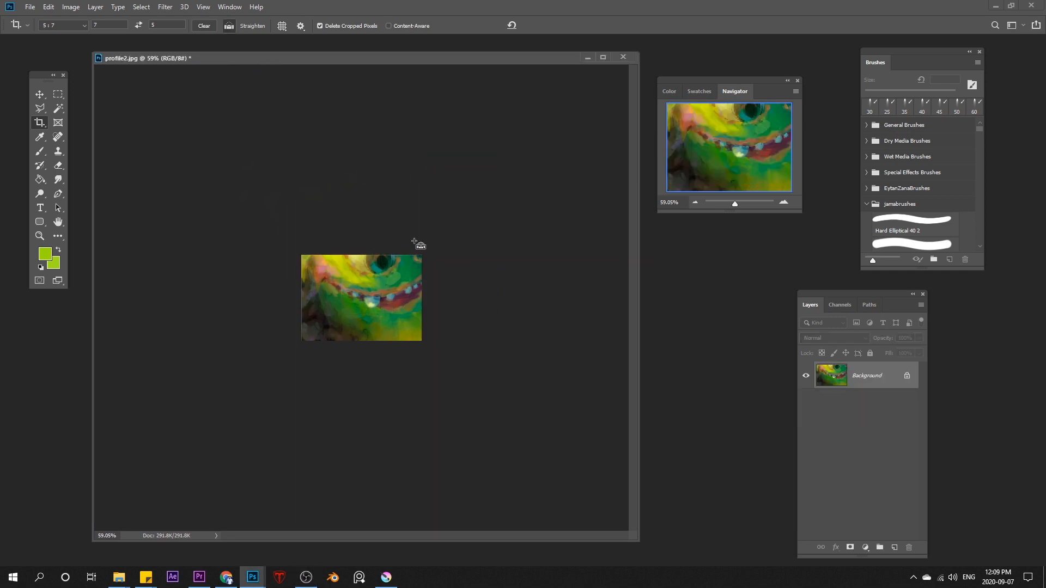
pyautogui.hotkey('ctrl', 'z')
pyautogui.hotkey('ctrl', 'z')
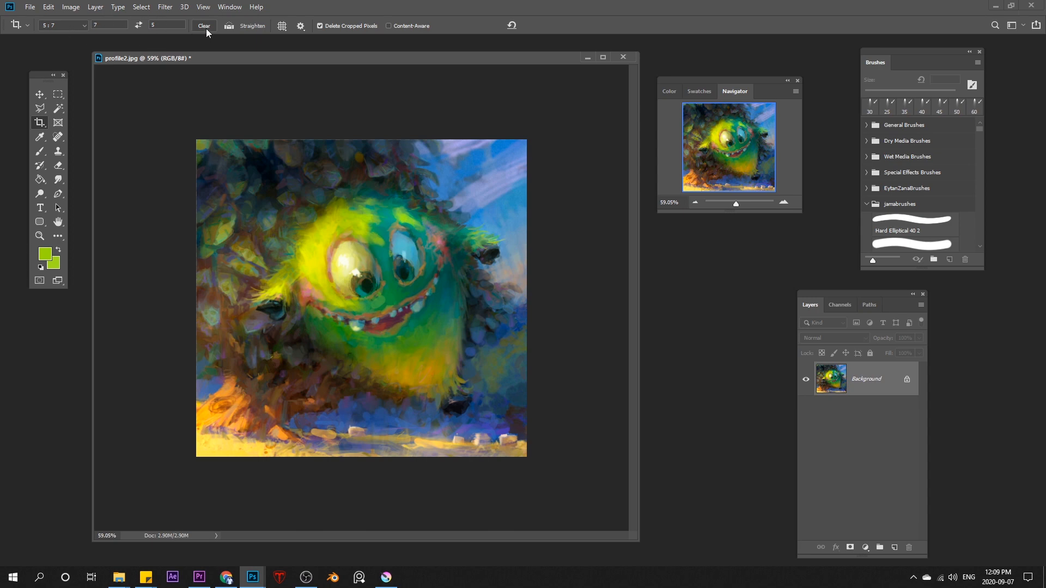
# Clear the crop ratio, try a freeform tall crop of the painting's left half, and undo it.
pyautogui.moveTo(233, 174); pyautogui.dragTo(381, 436)
pyautogui.press('Return')
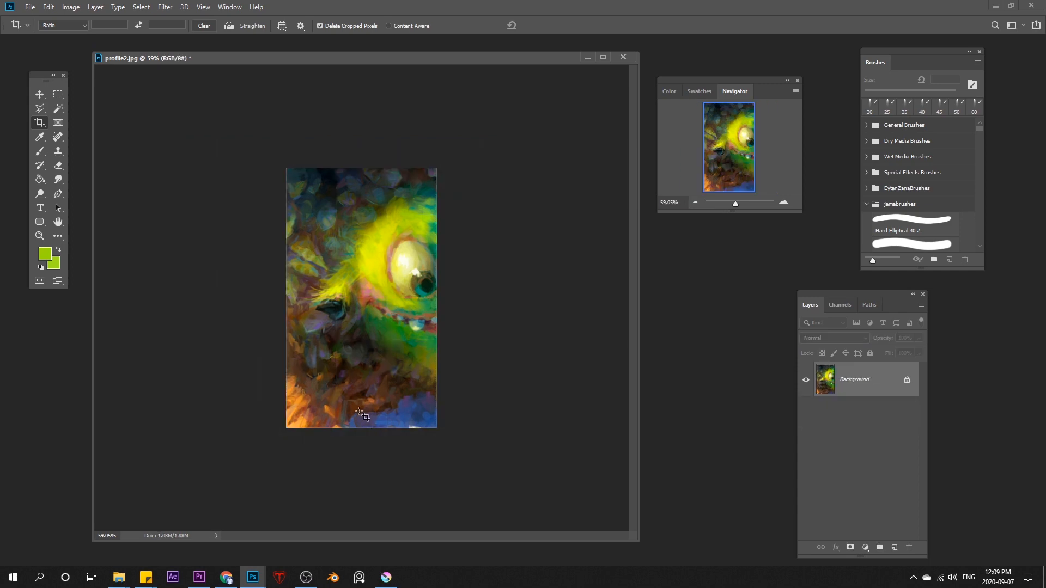
pyautogui.hotkey('ctrl', 'z')
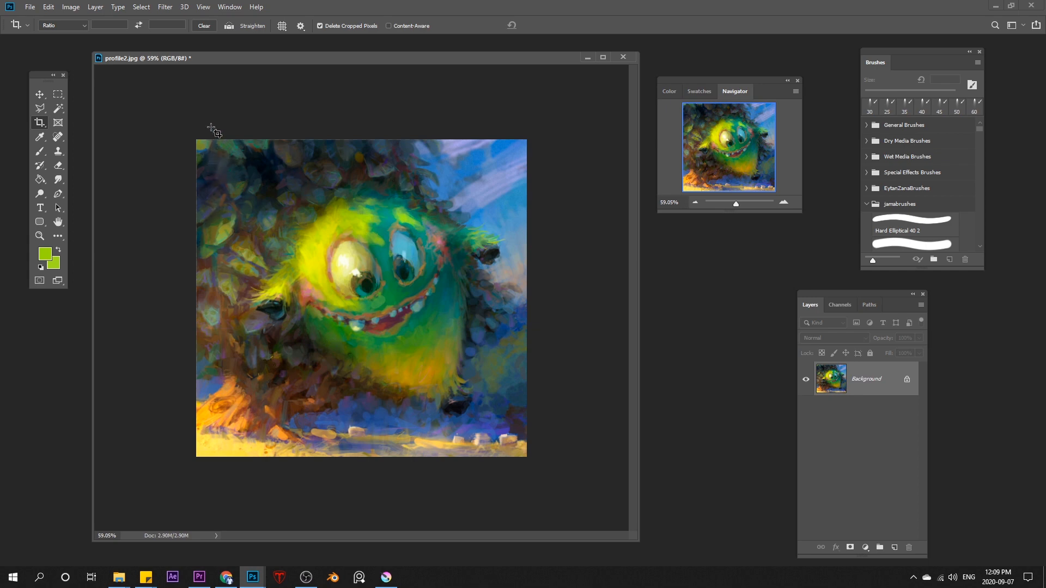
# Crop a narrow strip off the painting's left edge.
pyautogui.moveTo(211, 122); pyautogui.dragTo(537, 455)
pyautogui.press('Return')
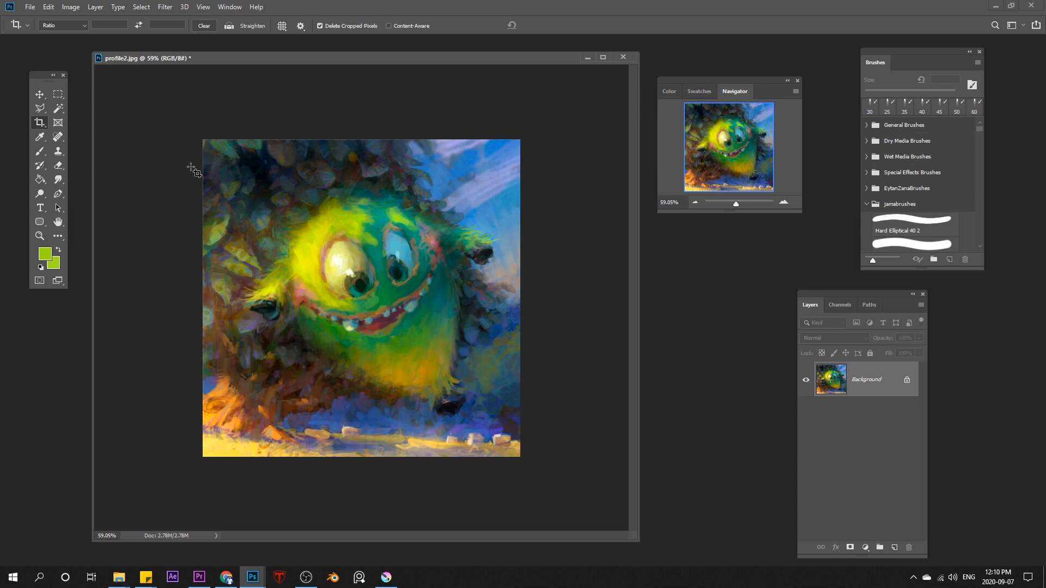
# Extend the canvas beyond the painting's left edge with the Crop Tool.
pyautogui.moveTo(203, 139); pyautogui.dragTo(521, 457)
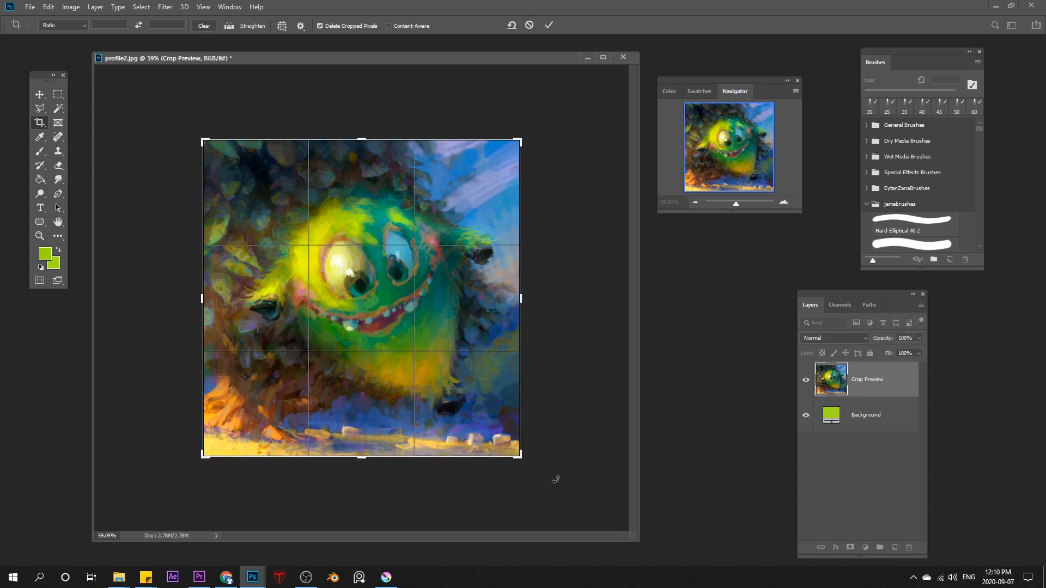
pyautogui.moveTo(203, 299); pyautogui.dragTo(162, 301)
pyautogui.press('Return')
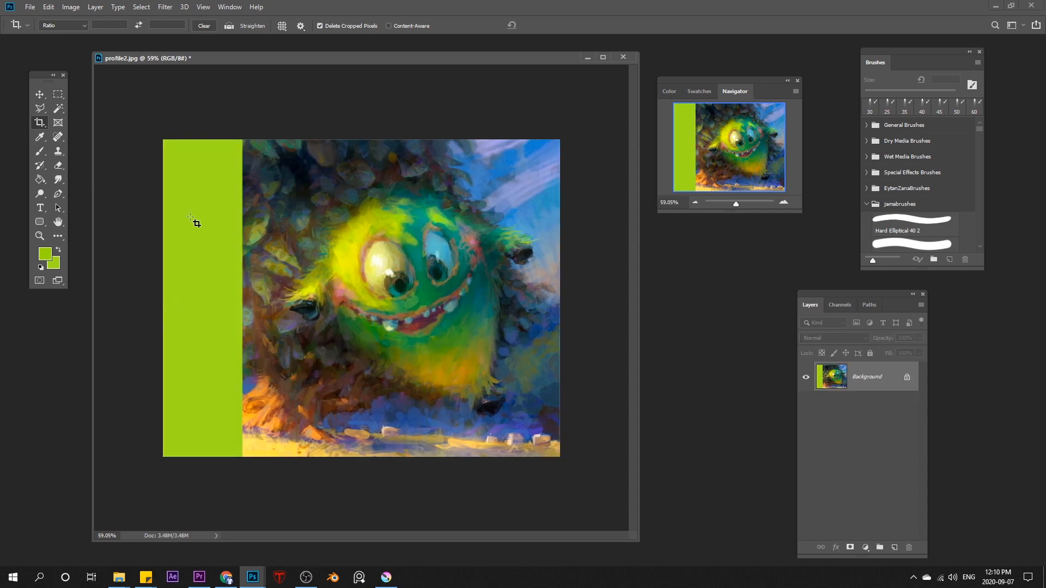
# View the background colour in the Color Picker without changing it, and undo the canvas extension.
pyautogui.click(56, 269)
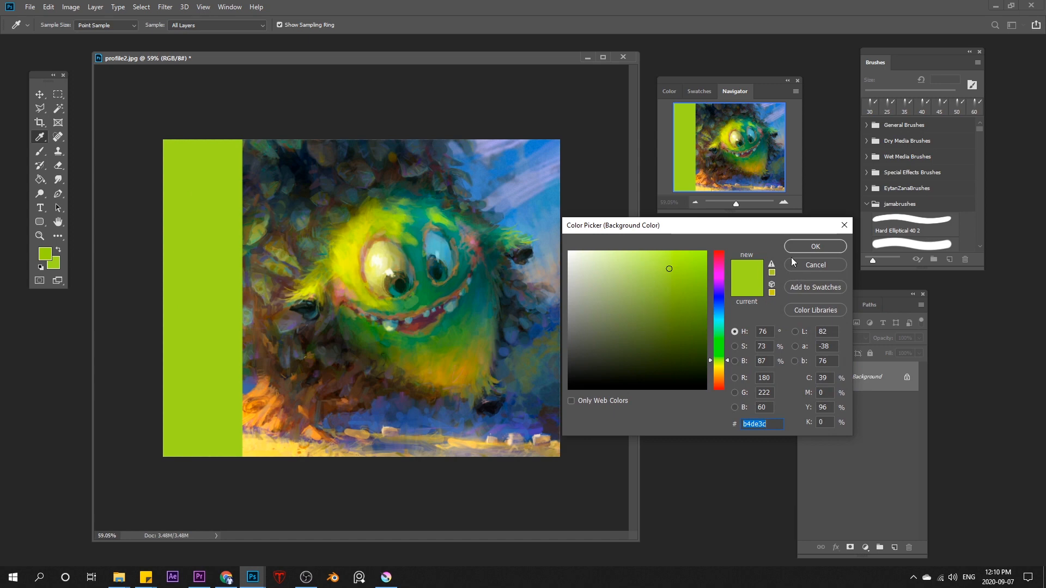
pyautogui.press('Escape')
pyautogui.press('c')
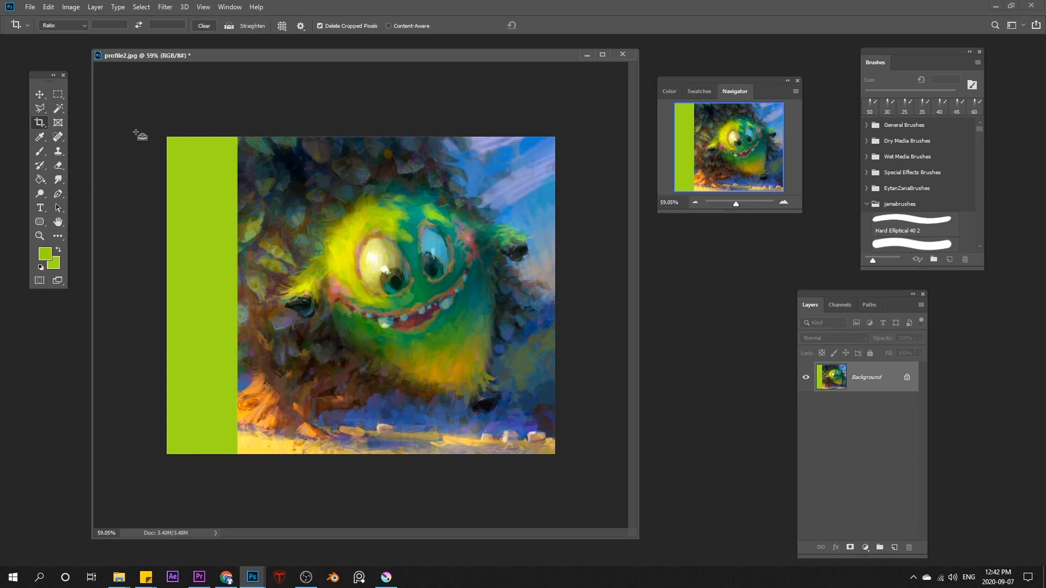
pyautogui.hotkey('ctrl', 'z')
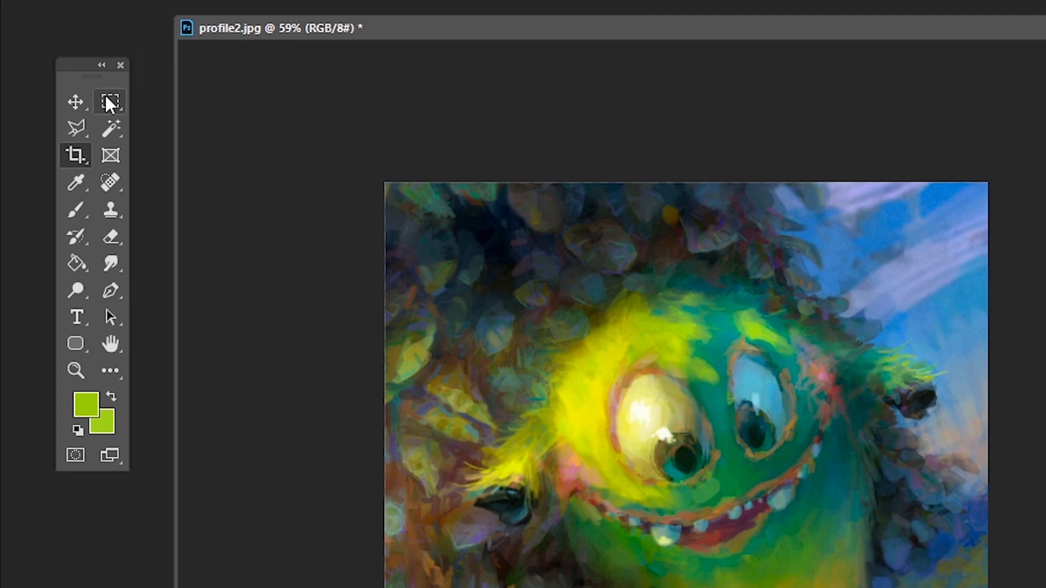
# Select a rectangular area around the monster's face and upper body with the Rectangular Marquee Tool.
pyautogui.click(58, 94)
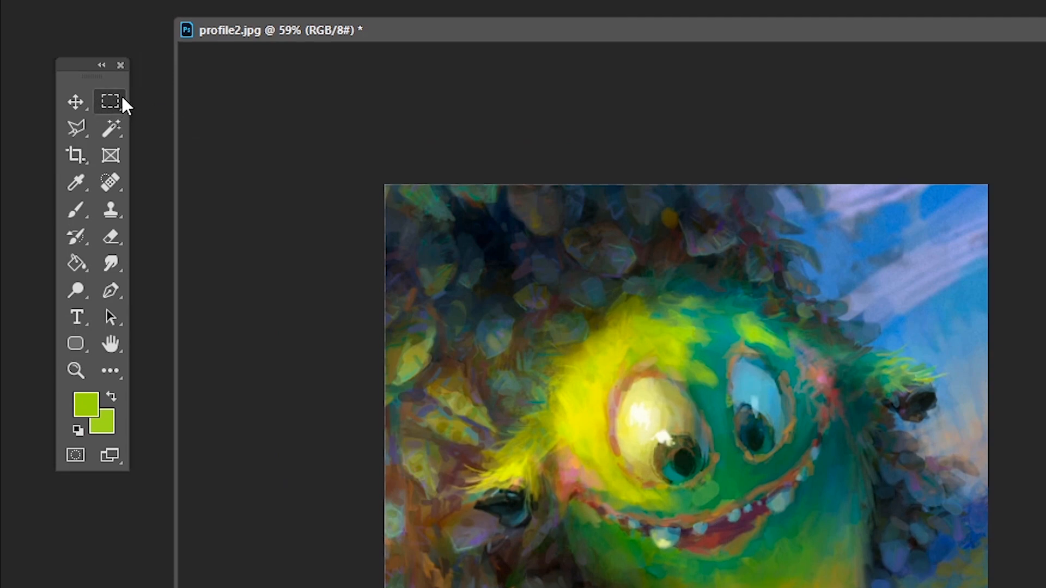
pyautogui.rightClick(116, 109)
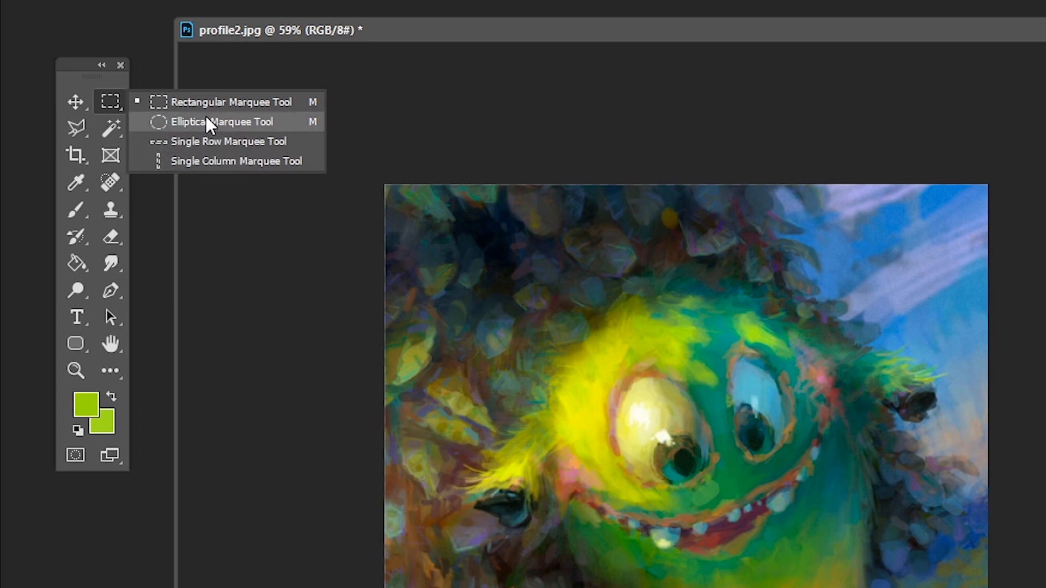
pyautogui.click(262, 102)
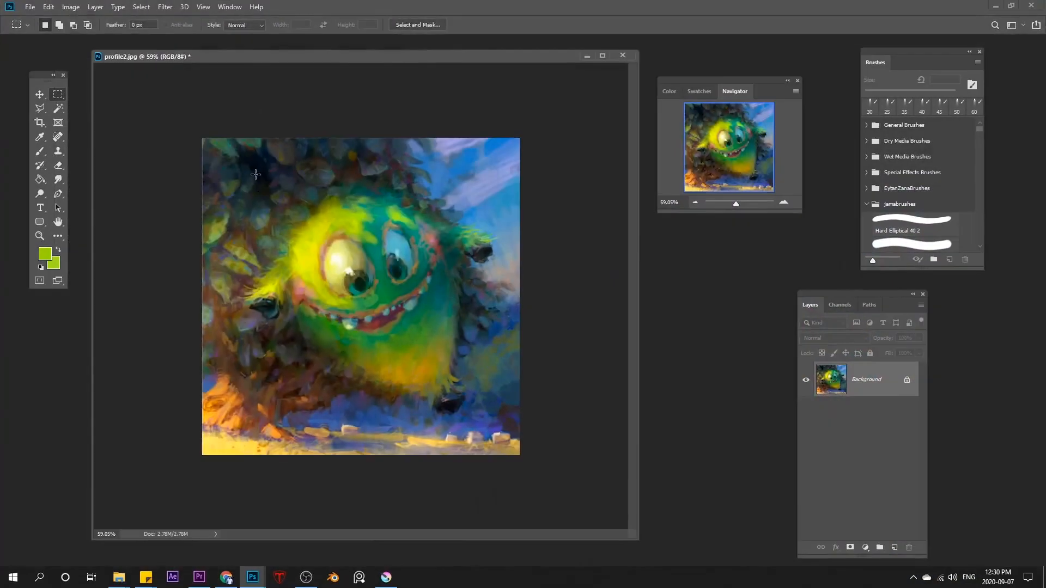
pyautogui.moveTo(460, 221); pyautogui.dragTo(727, 445)
pyautogui.moveTo(383, 276); pyautogui.dragTo(486, 359)
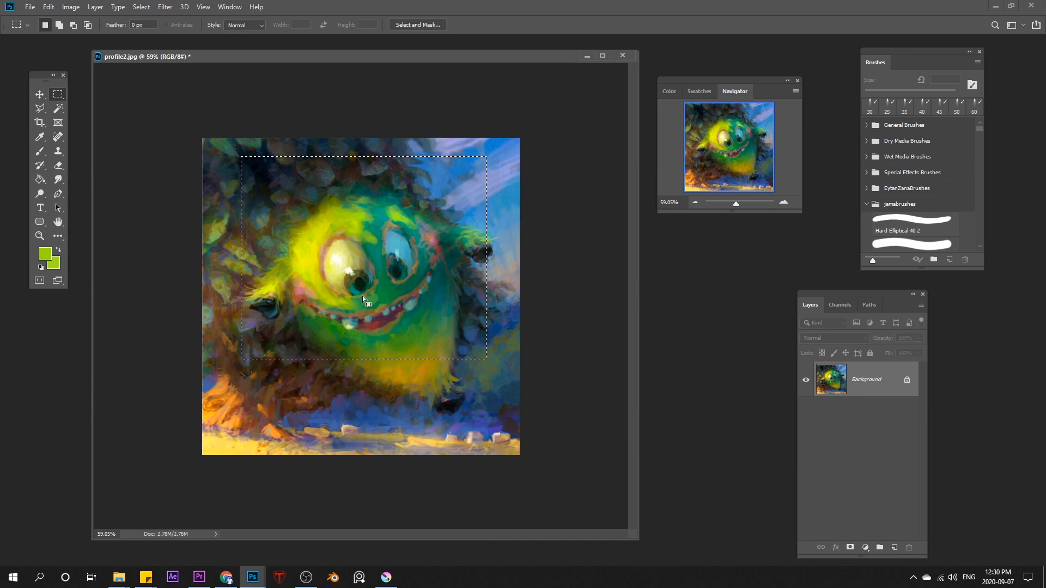
# Enlarge the brush to 50 px, paint a test stroke near the selection's lower-left area, and undo the stroke.
pyautogui.press('b')
pyautogui.press(']')
pyautogui.press(']')
pyautogui.press(']')
pyautogui.press(']')
pyautogui.moveTo(307, 357)
pyautogui.mouseDown()
pyautogui.moveTo(376, 213)
pyautogui.moveTo(436, 339)
pyautogui.moveTo(387, 217)
pyautogui.moveTo(290, 313)
pyautogui.mouseUp()
pyautogui.hotkey('ctrl', 'z')
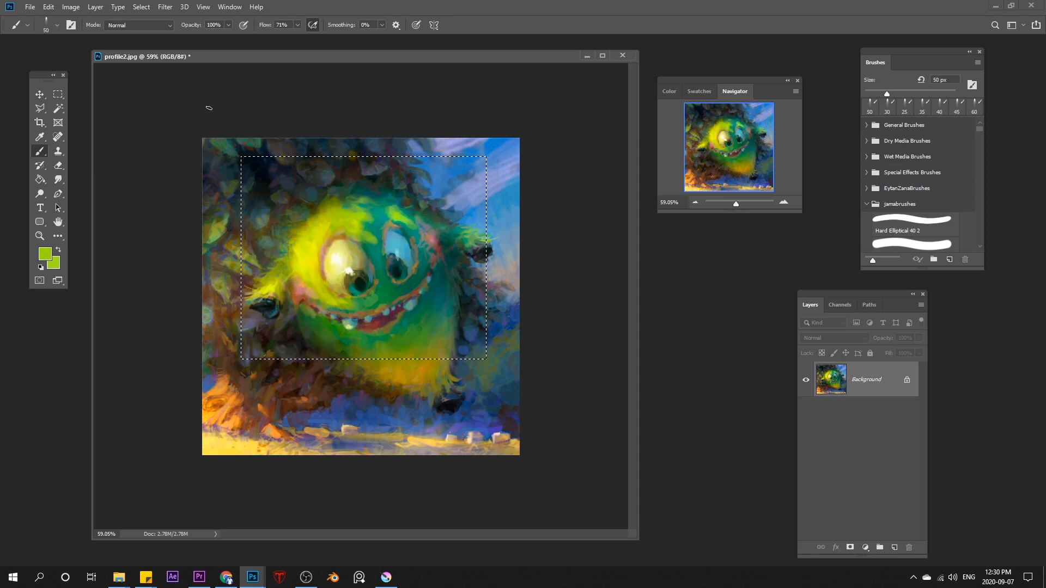
# Preview a Gaussian Blur with a 20.8-pixel radius inside the rectangular selection, cancel it, and return to the Brush Tool.
pyautogui.click(166, 7)
pyautogui.moveTo(206, 131)
pyautogui.click(326, 172)
pyautogui.moveTo(600, 303); pyautogui.dragTo(622, 302)
pyautogui.moveTo(683, 135); pyautogui.dragTo(570, 154)
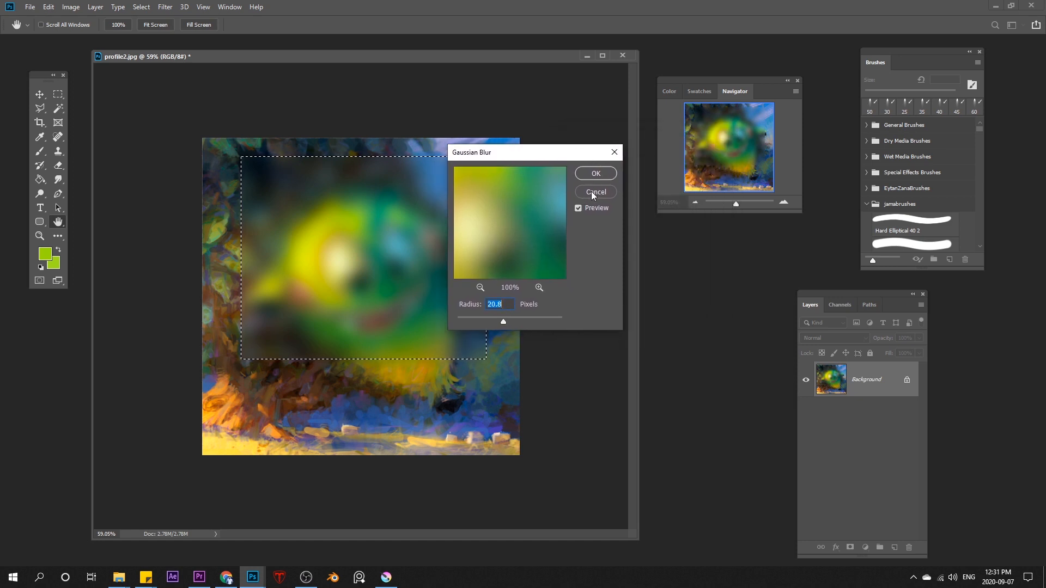
pyautogui.click(594, 192)
pyautogui.press('b')
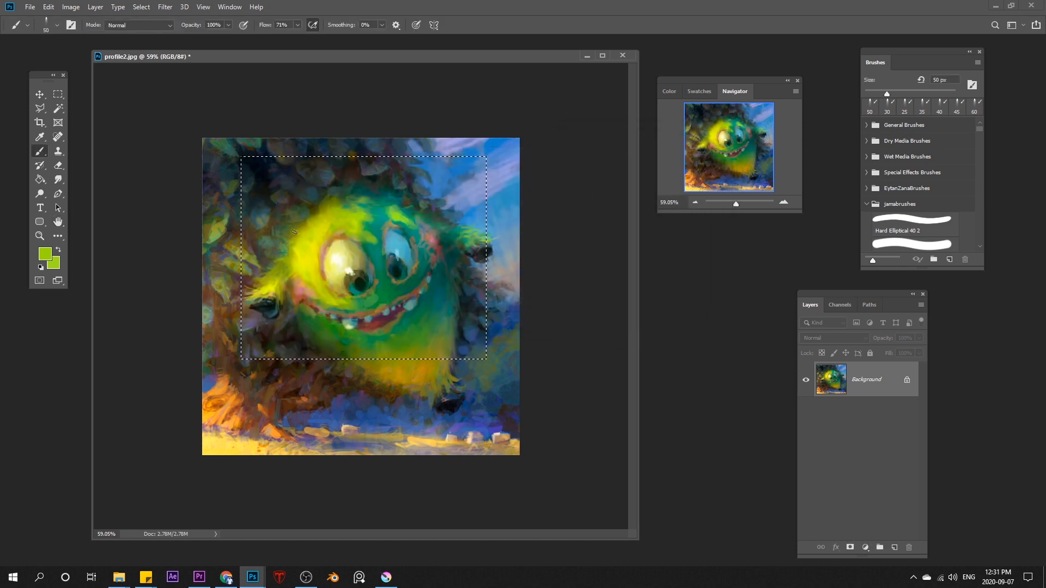
# Try moving the selected part of the painting down and to the left with the Move Tool, and undo the move.
pyautogui.click(41, 96)
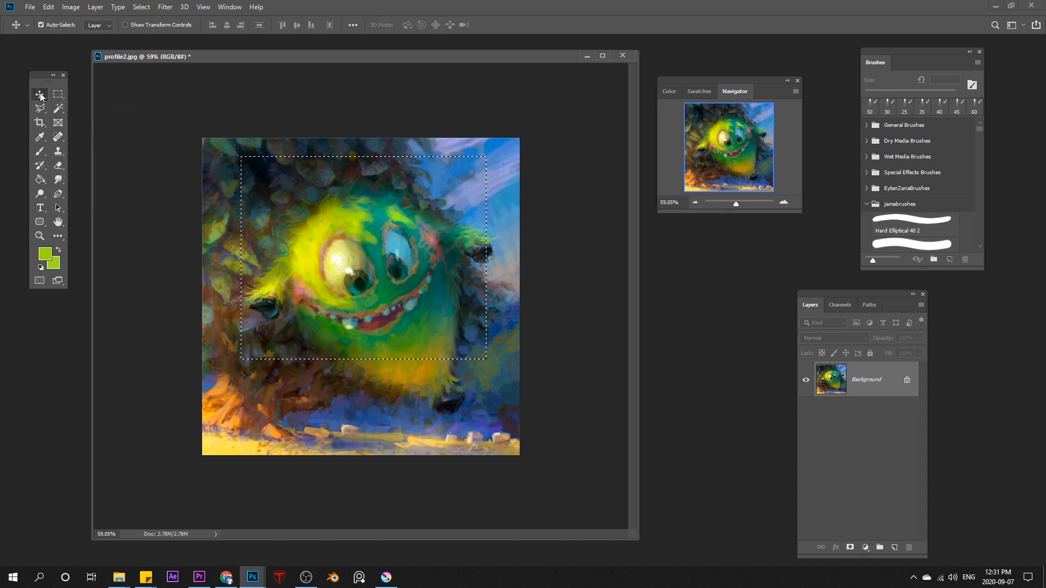
pyautogui.moveTo(380, 203); pyautogui.dragTo(353, 242)
pyautogui.hotkey('ctrl', 'z')
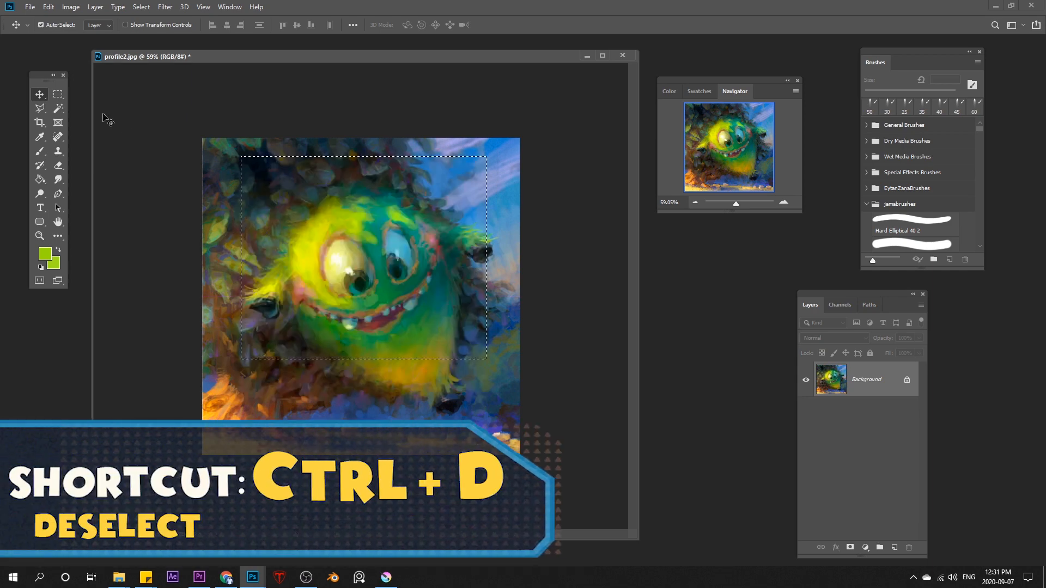
# Clear the selection and draw several trial rectangular marquees over the left half of the painting, each replacing the previous one.
pyautogui.click(59, 97)
pyautogui.hotkey('ctrl', 'd')
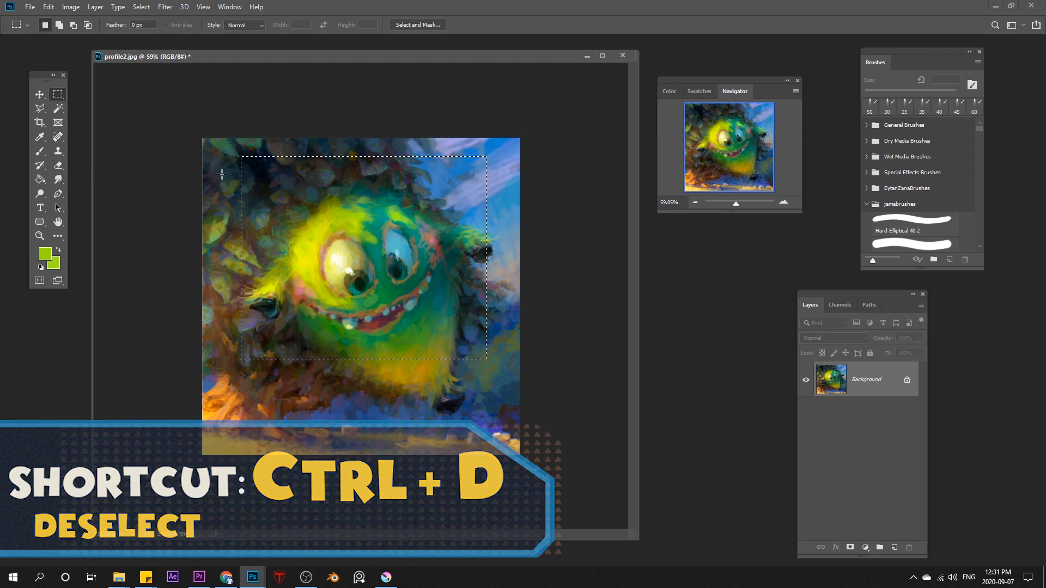
pyautogui.moveTo(223, 157); pyautogui.dragTo(280, 328)
pyautogui.moveTo(313, 166); pyautogui.dragTo(382, 325)
pyautogui.moveTo(262, 165); pyautogui.dragTo(375, 323)
# Select a narrow rectangle on the monster's right side and add rectangles over its left face, the lower-left ground and its belly.
pyautogui.moveTo(427, 200); pyautogui.dragTo(457, 339)
pyautogui.press('shift')
pyautogui.moveTo(227, 170); pyautogui.dragTo(377, 316)
pyautogui.moveTo(262, 364); pyautogui.dragTo(321, 433)
pyautogui.moveTo(322, 341); pyautogui.dragTo(411, 390)
# Add three ellipses to the selection with the Elliptical Marquee Tool, over the sky, the right eye and the mouth area.
pyautogui.rightClick(57, 94)
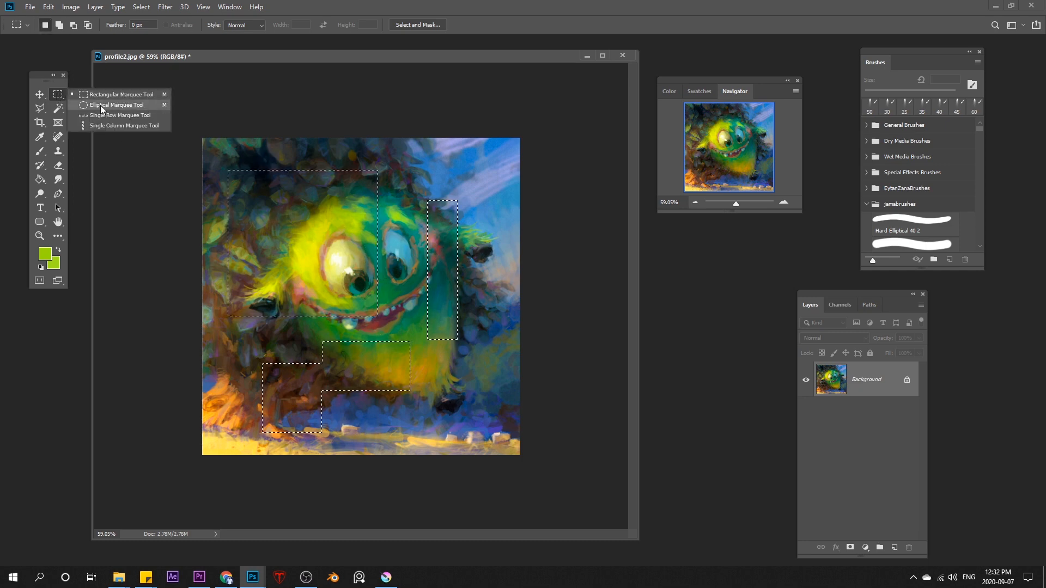
pyautogui.click(100, 106)
pyautogui.moveTo(405, 148); pyautogui.dragTo(462, 221)
pyautogui.moveTo(382, 182); pyautogui.dragTo(430, 265)
pyautogui.moveTo(343, 277); pyautogui.dragTo(433, 354)
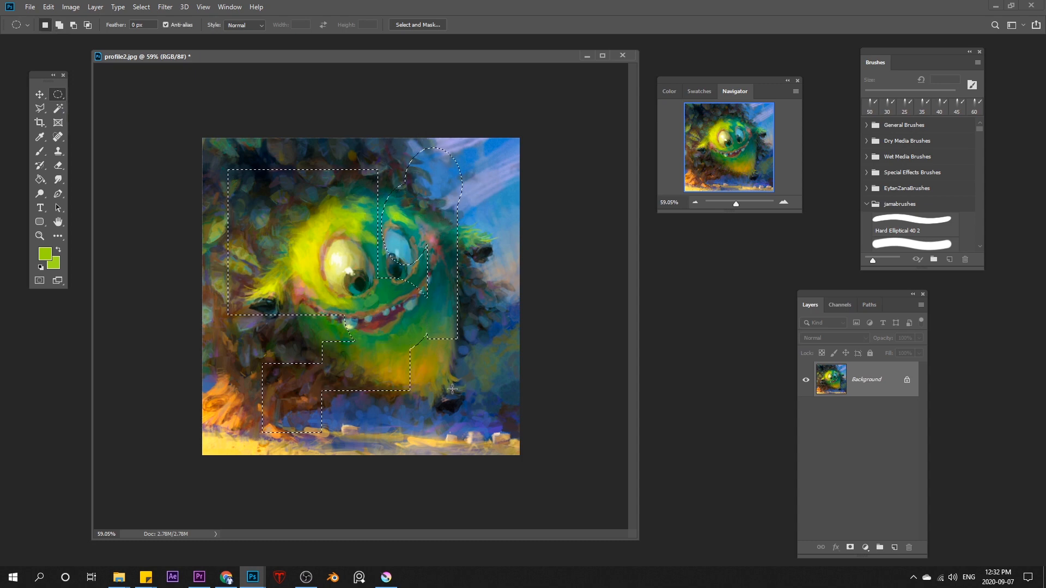
# Paint green test strokes across the combined selection with the Brush Tool, undo them, and clear the selection.
pyautogui.click(40, 152)
pyautogui.moveTo(339, 165)
pyautogui.mouseDown()
pyautogui.moveTo(402, 375)
pyautogui.moveTo(458, 210)
pyautogui.mouseUp()
pyautogui.moveTo(394, 247)
pyautogui.mouseDown()
pyautogui.moveTo(275, 306)
pyautogui.moveTo(284, 349)
pyautogui.mouseUp()
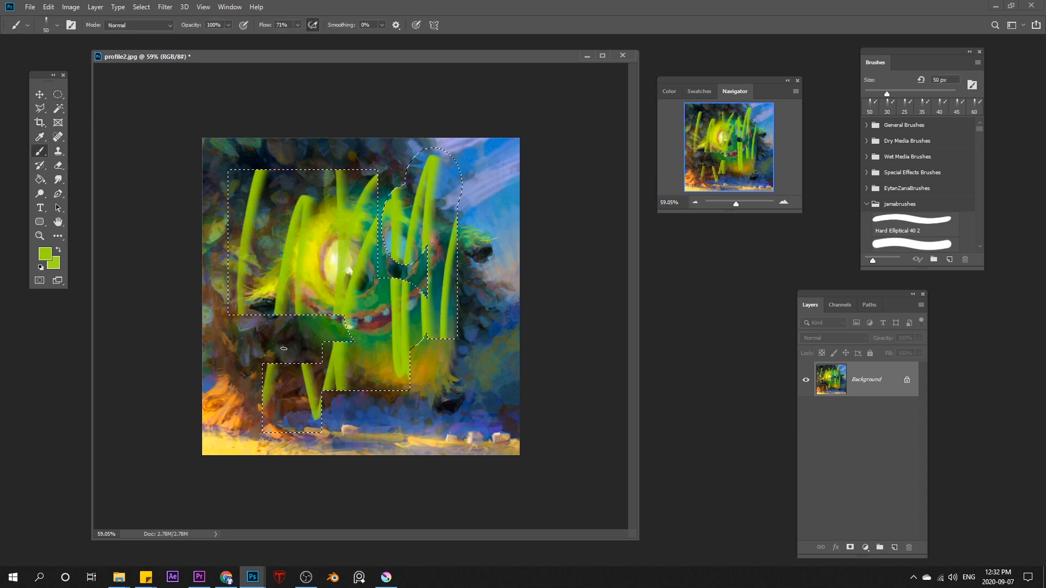
pyautogui.hotkey('ctrl', 'z')
pyautogui.hotkey('ctrl', 'd')
# Draw a large elliptical selection over the monster and clear it.
pyautogui.click(60, 95)
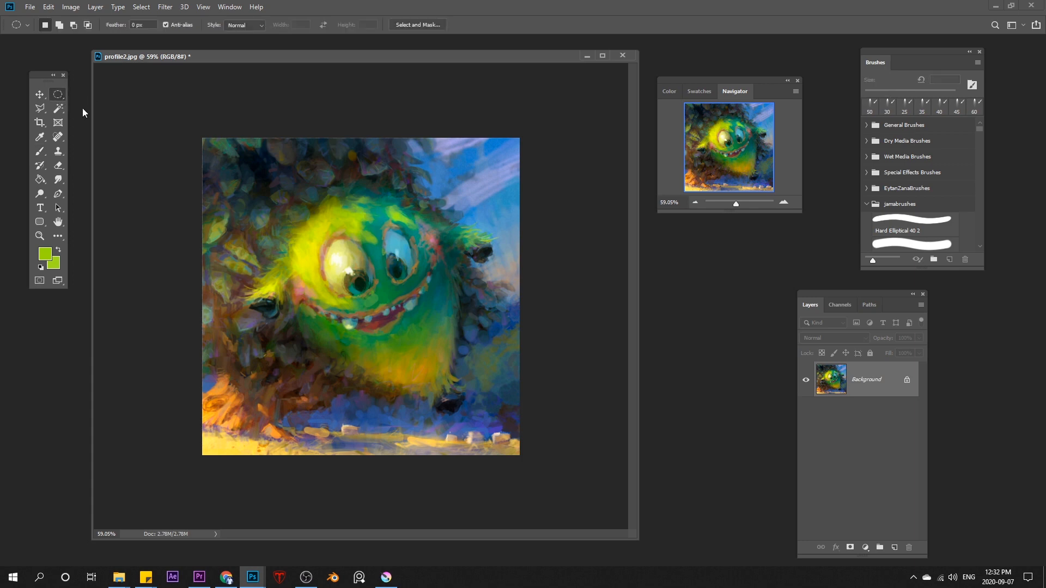
pyautogui.moveTo(278, 178); pyautogui.dragTo(494, 440)
pyautogui.click(248, 188)
# Select a large square area around the whole monster with the Rectangular Marquee Tool.
pyautogui.rightClick(59, 96)
pyautogui.click(114, 95)
pyautogui.moveTo(233, 160); pyautogui.dragTo(481, 408)
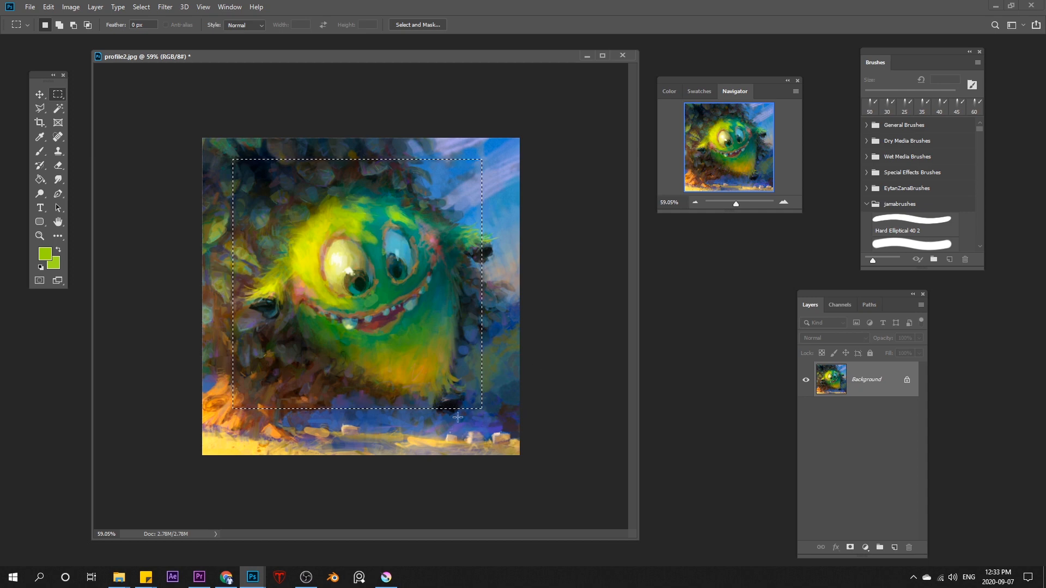
# Scale the selected area down to 95.45% with Free Transform.
pyautogui.hotkey('ctrl', 't')
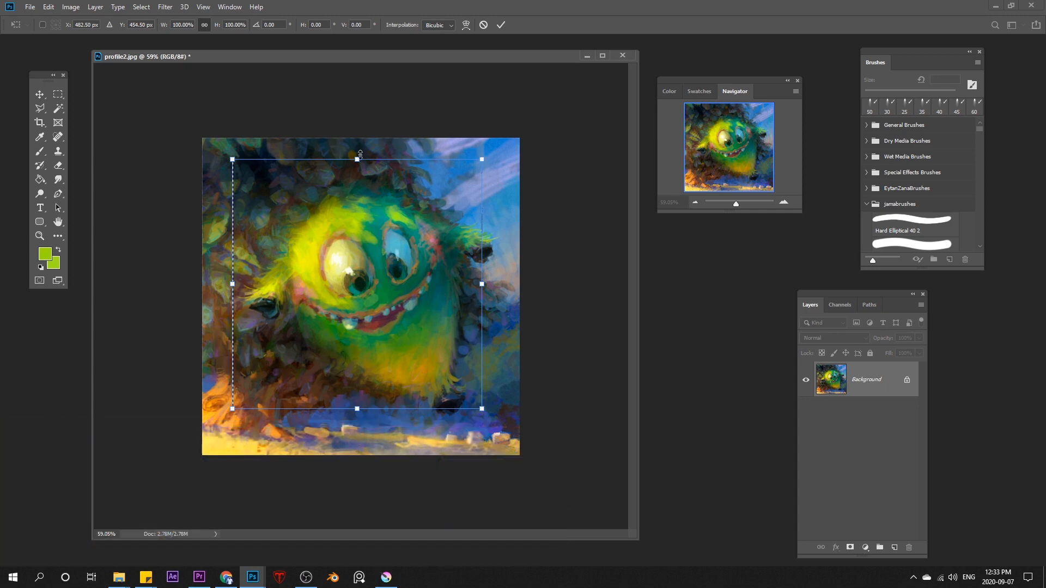
pyautogui.moveTo(482, 159); pyautogui.dragTo(461, 179)
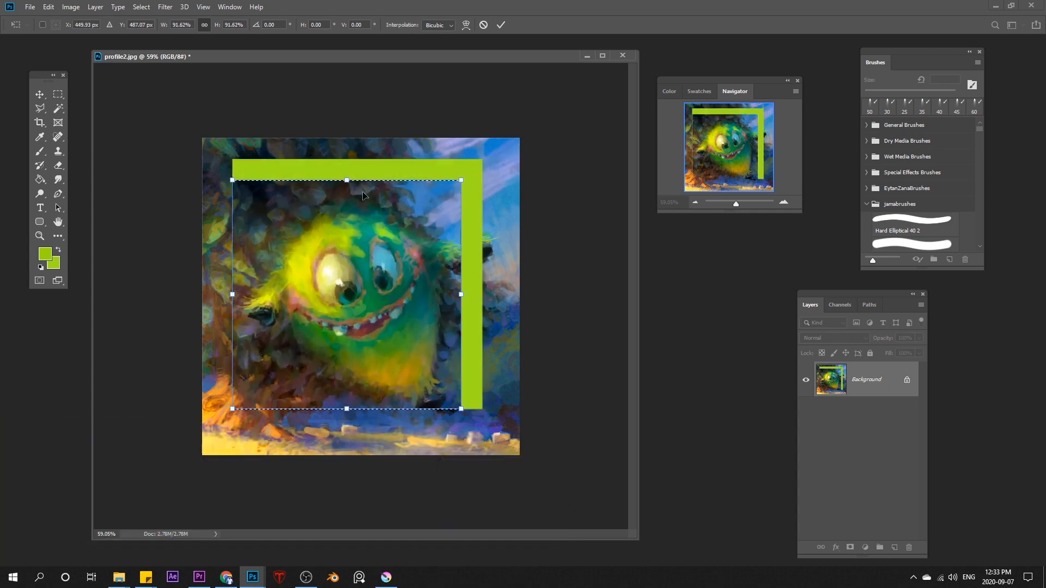
pyautogui.moveTo(343, 178); pyautogui.dragTo(343, 170)
pyautogui.moveTo(344, 407)
pyautogui.mouseDown()
pyautogui.moveTo(345, 350)
pyautogui.moveTo(345, 408)
pyautogui.mouseUp()
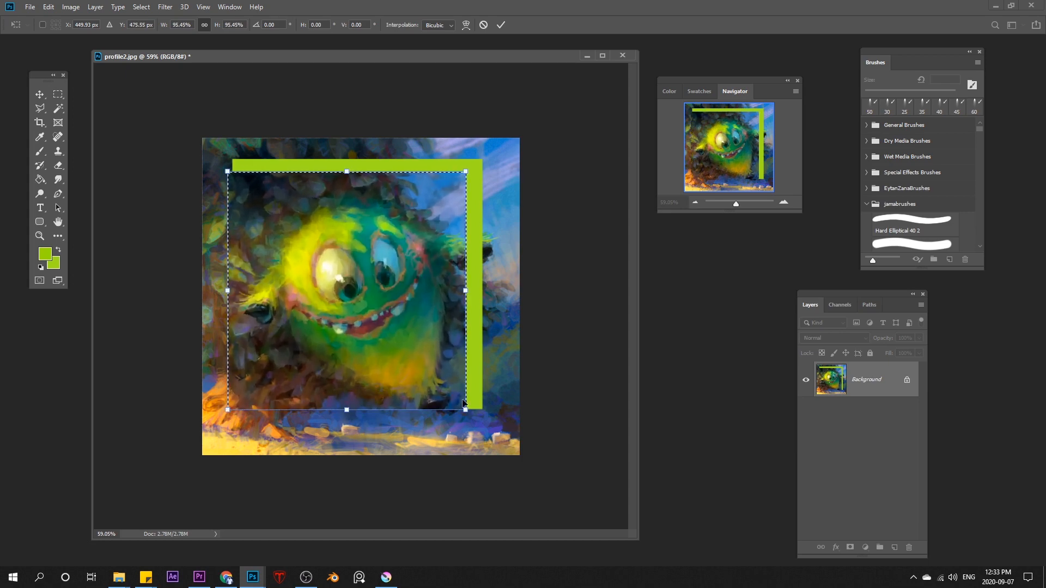
# Distort the transformed area by pulling its right-hand corners inward, apply the transform, and undo it.
pyautogui.moveTo(467, 412); pyautogui.dragTo(381, 379)
pyautogui.moveTo(454, 171); pyautogui.dragTo(351, 231)
pyautogui.moveTo(227, 401); pyautogui.dragTo(224, 428)
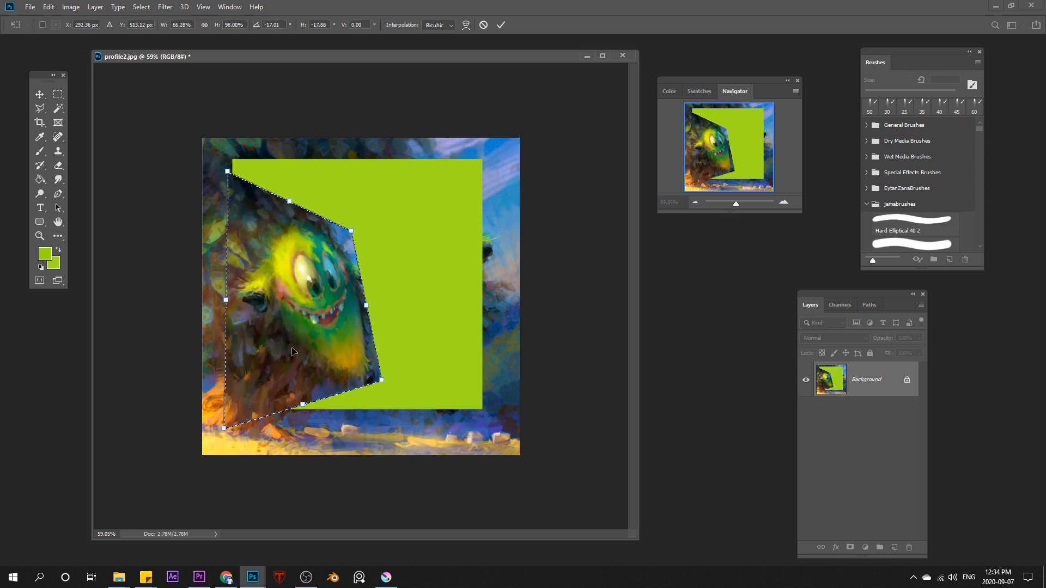
pyautogui.hotkey('ctrl', 'z')
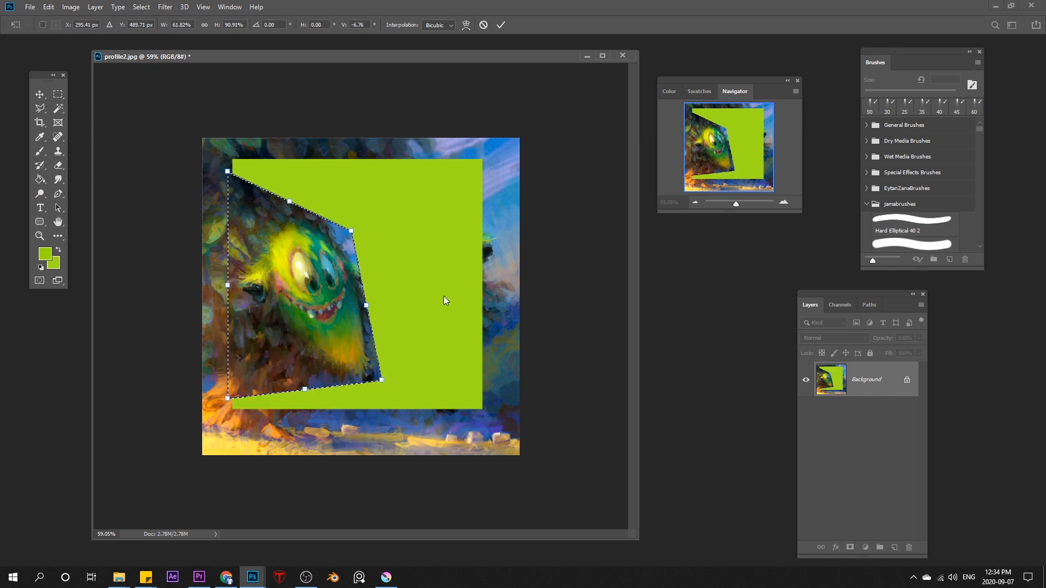
pyautogui.press('Return')
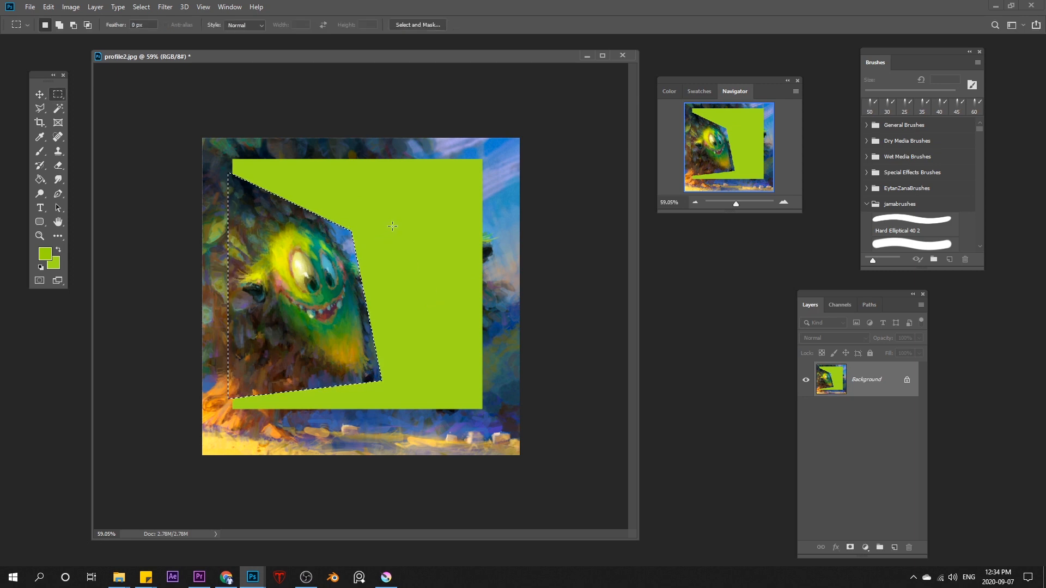
pyautogui.hotkey('ctrl', 'z')
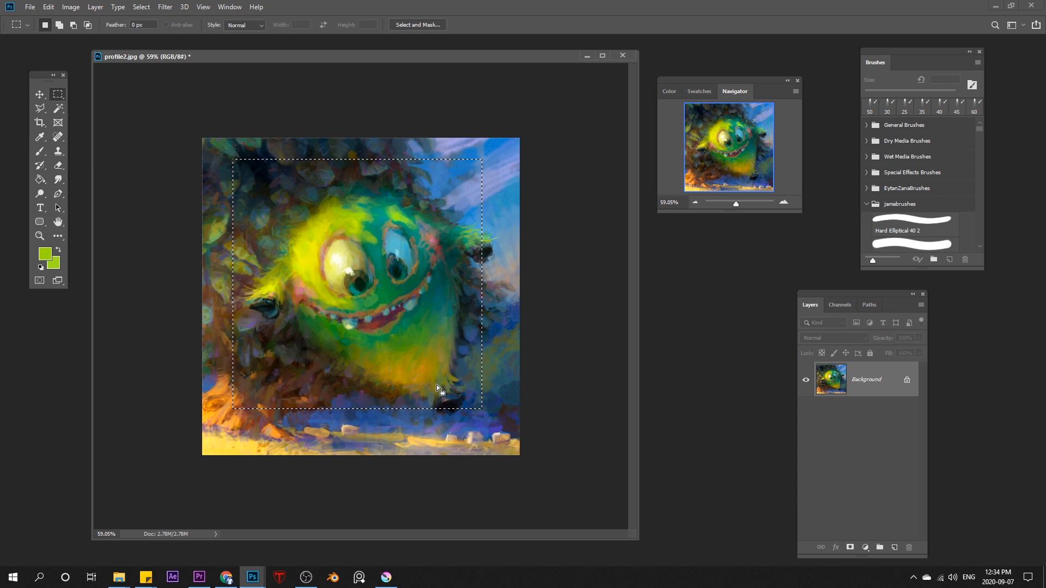
# Rotate the selected area by -14.45° with Free Transform.
pyautogui.hotkey('ctrl', 't')
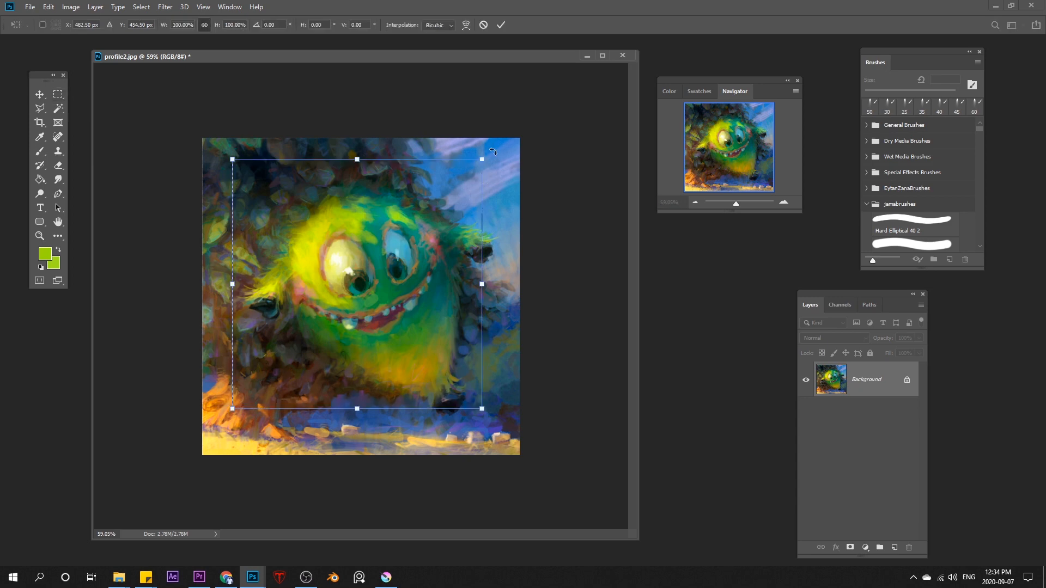
pyautogui.moveTo(494, 147); pyautogui.dragTo(394, 233)
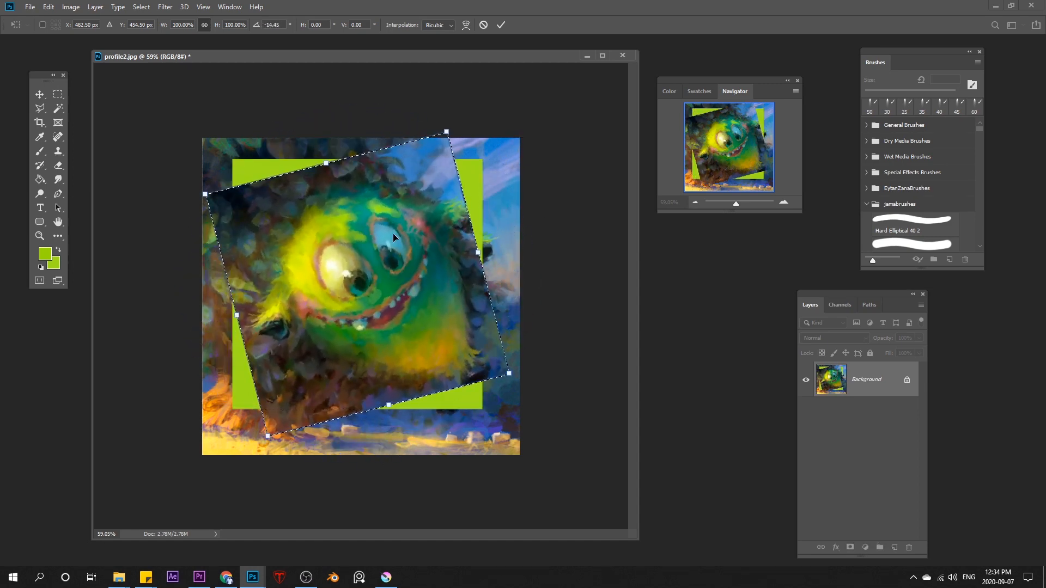
# Warp the rotated area to reshape the monster's face and body, apply the transform, and undo it.
pyautogui.rightClick(378, 241)
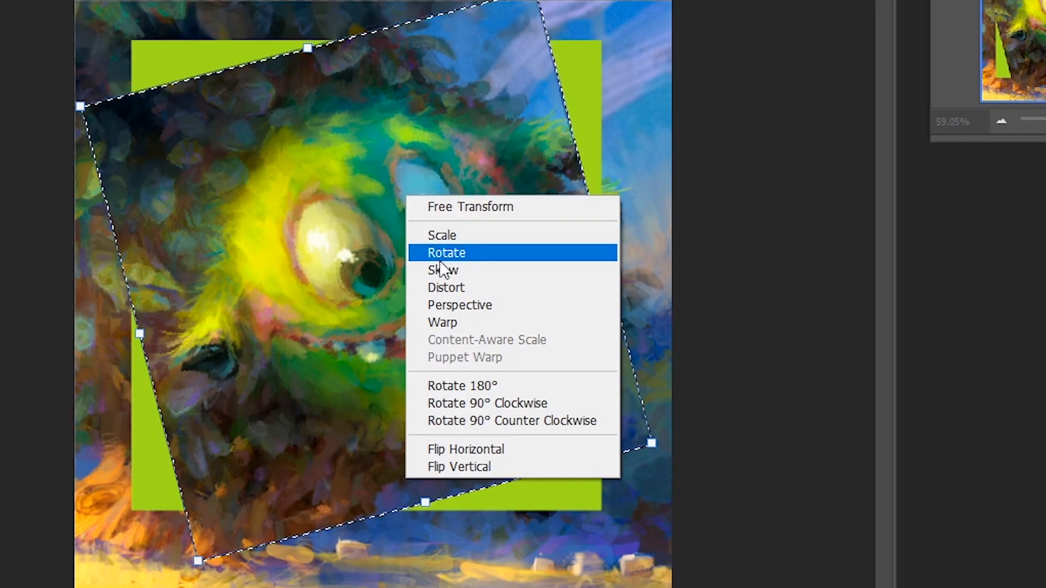
pyautogui.click(445, 320)
pyautogui.moveTo(439, 190); pyautogui.dragTo(368, 256)
pyautogui.moveTo(324, 378); pyautogui.dragTo(383, 306)
pyautogui.moveTo(493, 341); pyautogui.dragTo(500, 264)
pyautogui.moveTo(359, 256); pyautogui.dragTo(315, 305)
pyautogui.moveTo(291, 215); pyautogui.dragTo(283, 158)
pyautogui.moveTo(395, 169); pyautogui.dragTo(440, 142)
pyautogui.moveTo(480, 250); pyautogui.dragTo(501, 234)
pyautogui.moveTo(343, 313); pyautogui.dragTo(331, 347)
pyautogui.moveTo(327, 226); pyautogui.dragTo(341, 201)
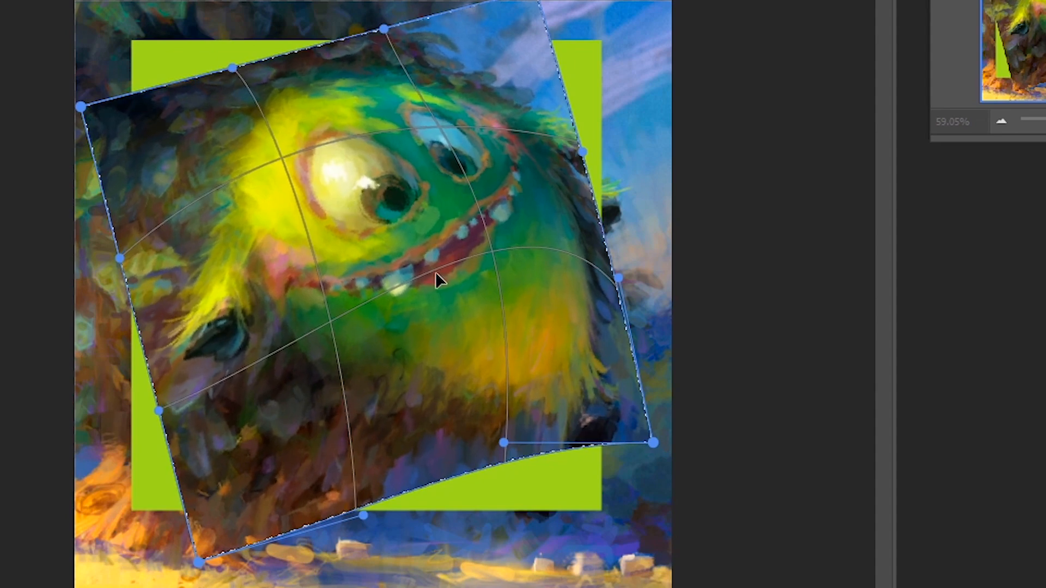
pyautogui.moveTo(444, 302); pyautogui.dragTo(453, 282)
pyautogui.press('Return')
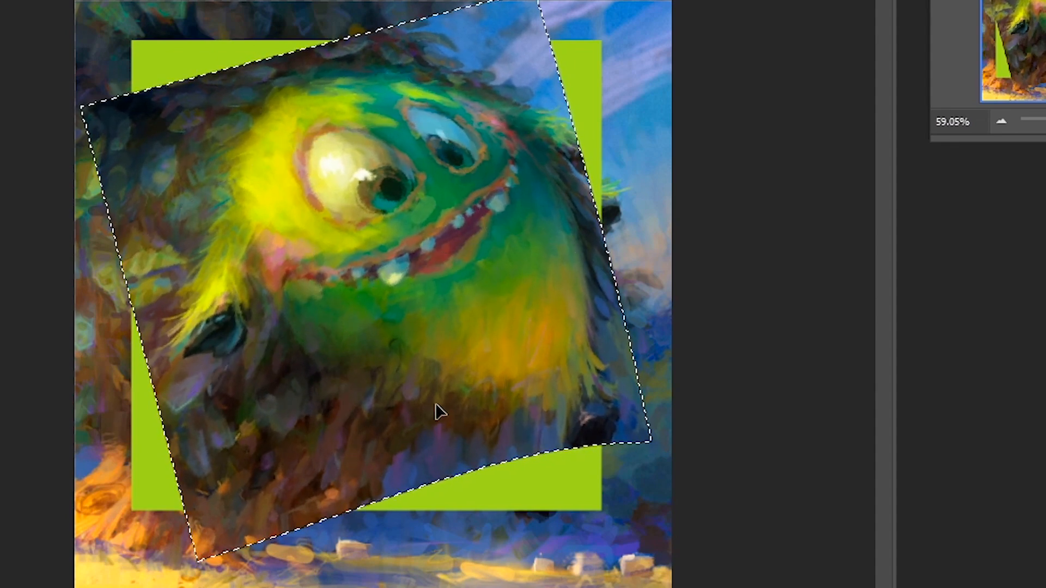
pyautogui.hotkey('ctrl', 'z')
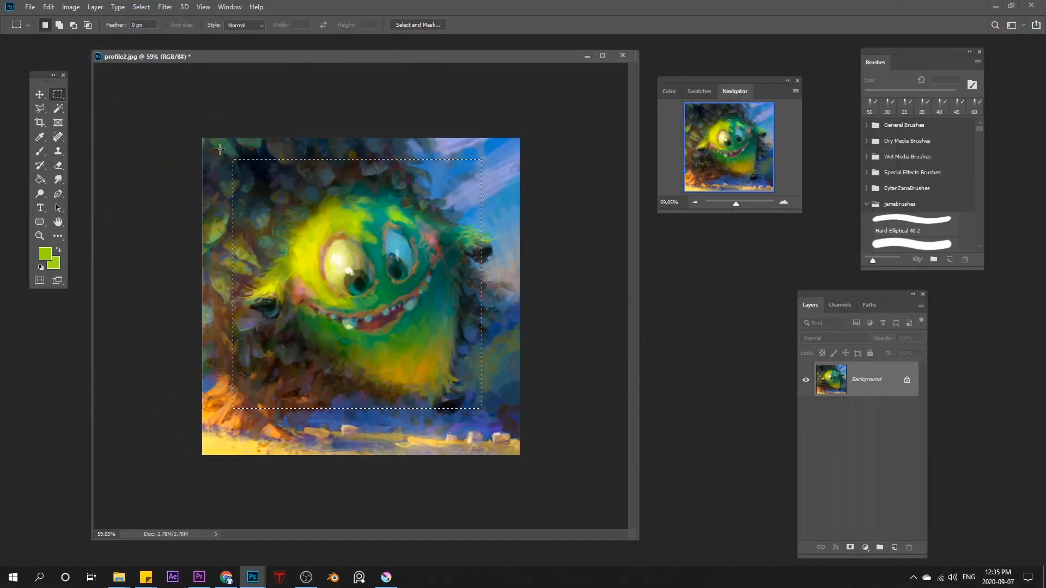
# Clear the square selection and draw a freehand Lasso selection over the monster's head and down to the tree's lower trunk.
pyautogui.click(220, 149)
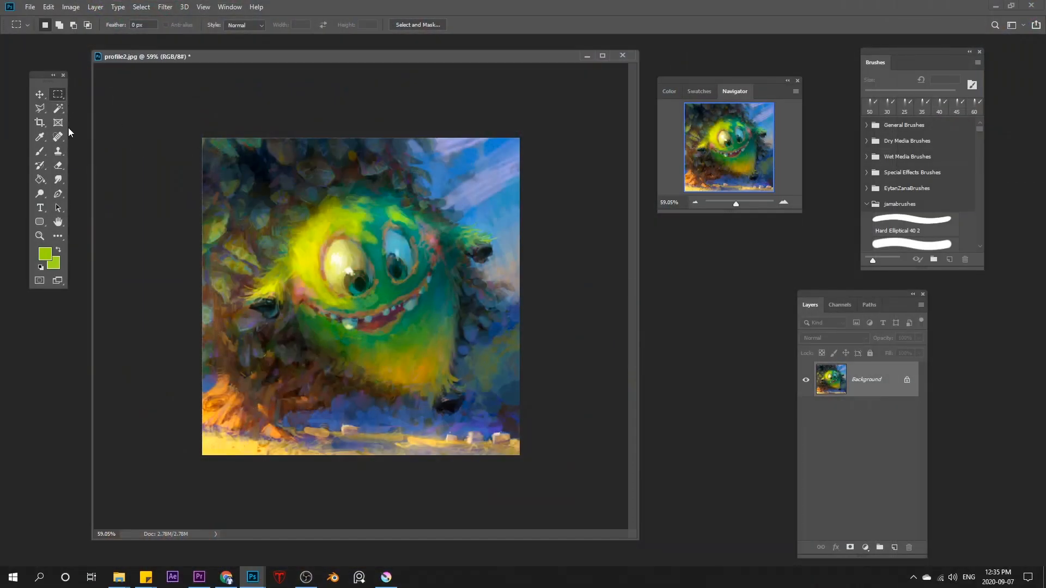
pyautogui.click(40, 107)
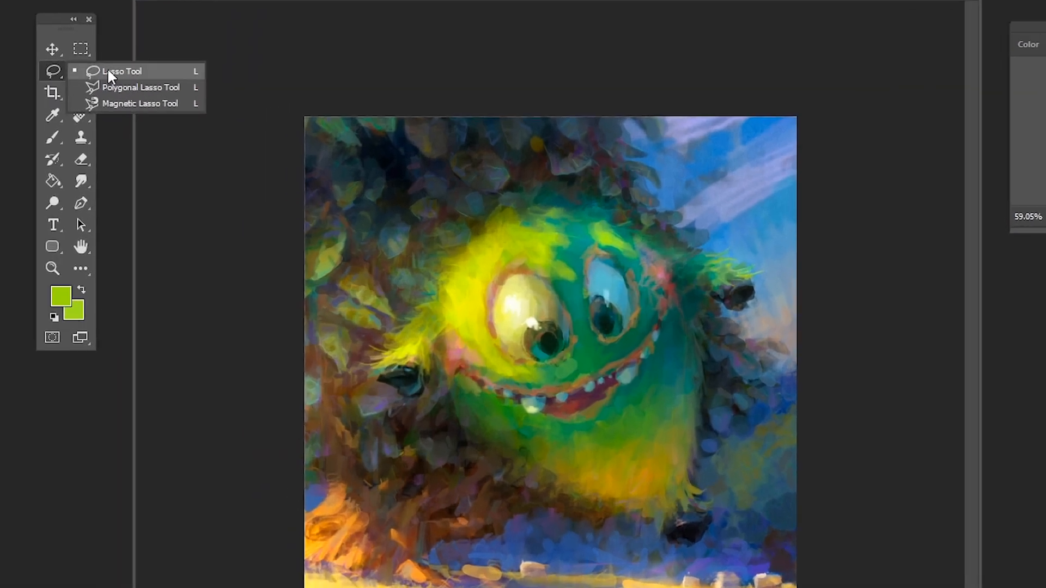
pyautogui.click(108, 73)
pyautogui.moveTo(419, 313)
pyautogui.mouseDown()
pyautogui.moveTo(650, 423)
pyautogui.moveTo(499, 360)
pyautogui.moveTo(335, 433)
pyautogui.moveTo(417, 335)
pyautogui.mouseUp()
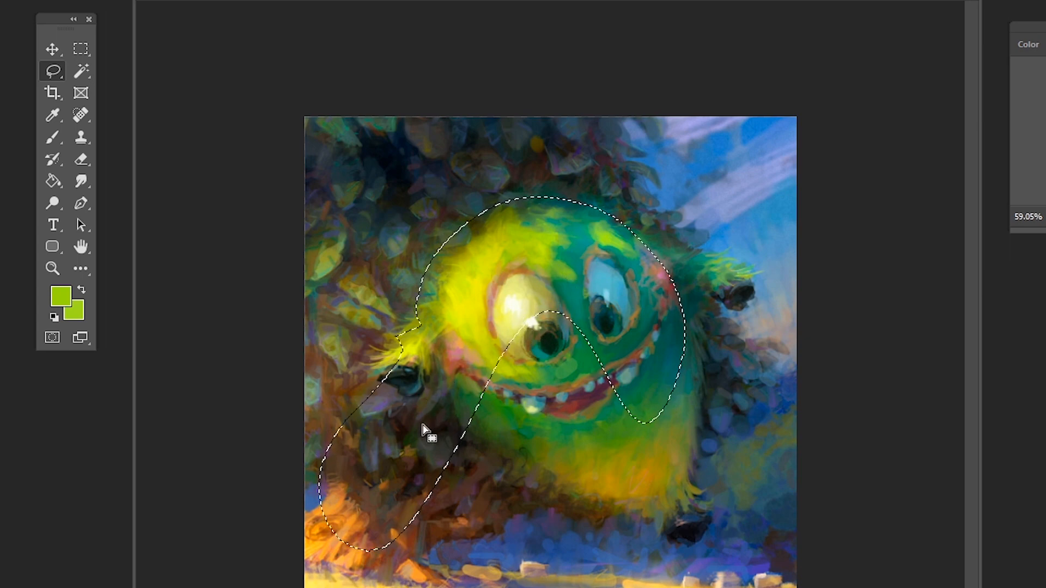
# Replace the freehand selection with a straight-edged one around the monster's upper face and surrounding leaves using the Polygonal Lasso Tool.
pyautogui.rightClick(54, 67)
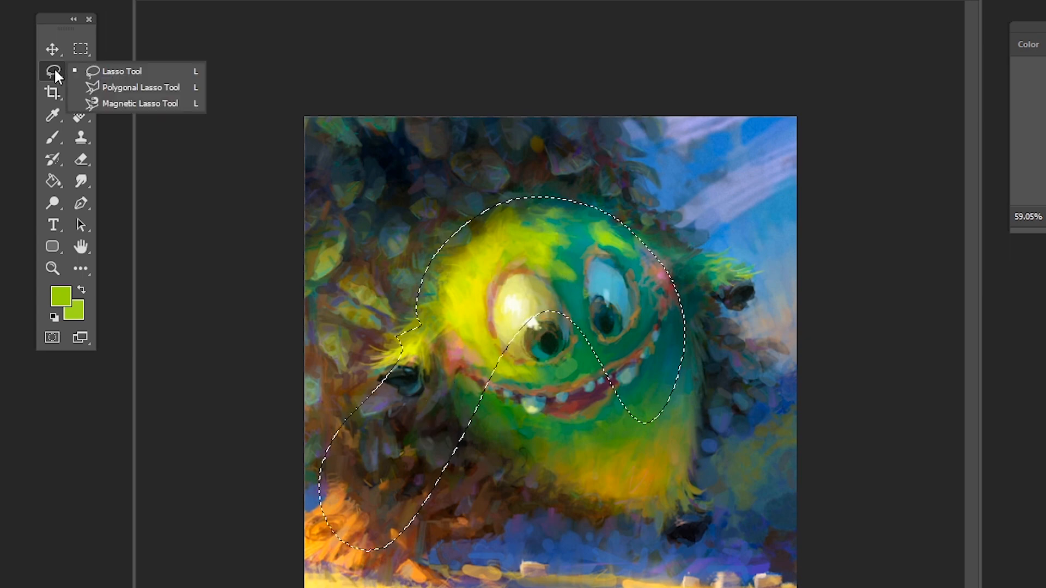
pyautogui.click(109, 86)
pyautogui.click(395, 216)
pyautogui.click(473, 141)
pyautogui.click(697, 350)
pyautogui.click(630, 266)
pyautogui.click(524, 393)
pyautogui.click(511, 291)
pyautogui.click(375, 350)
pyautogui.click(353, 264)
pyautogui.doubleClick(354, 224)
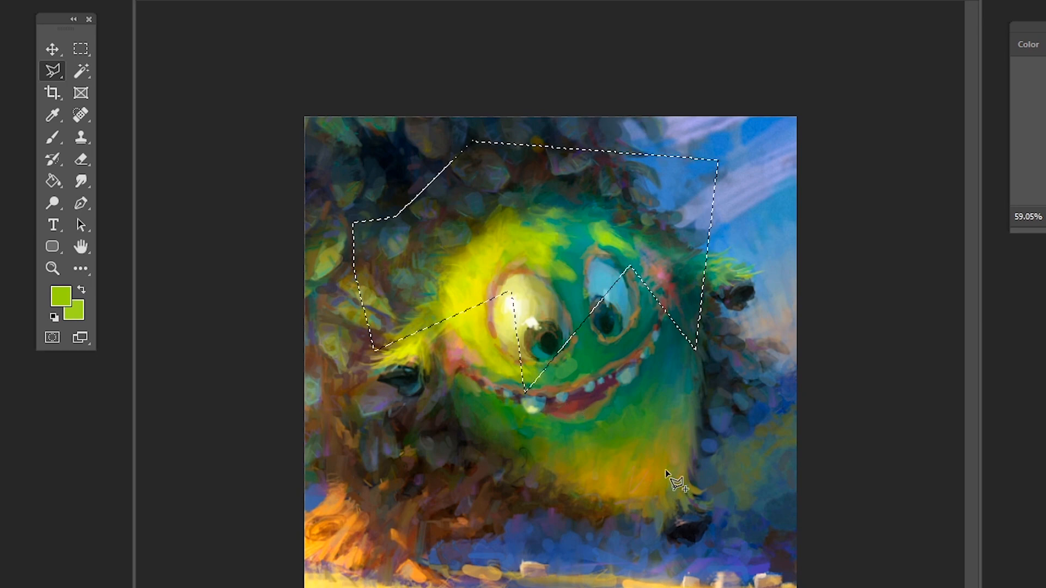
# Add a second polygonal area over the monster's belly to the selection.
pyautogui.click(550, 414)
pyautogui.click(533, 499)
pyautogui.click(539, 559)
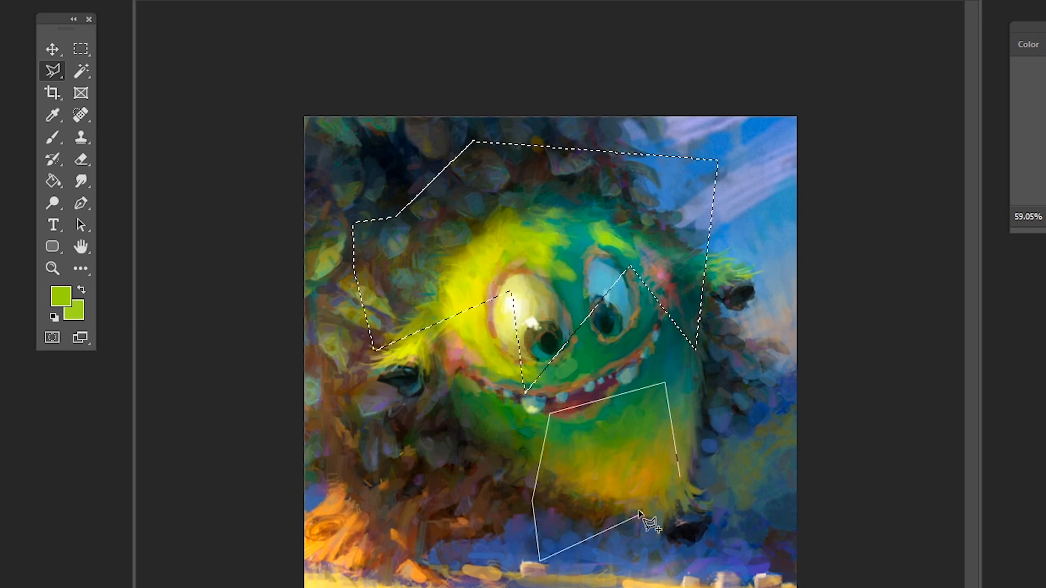
pyautogui.click(615, 434)
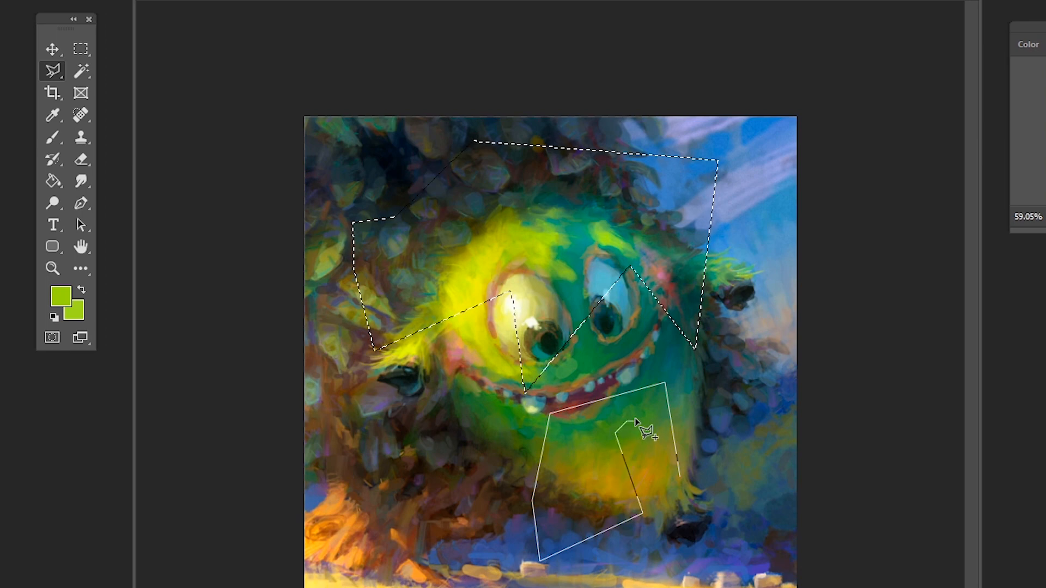
pyautogui.doubleClick(643, 420)
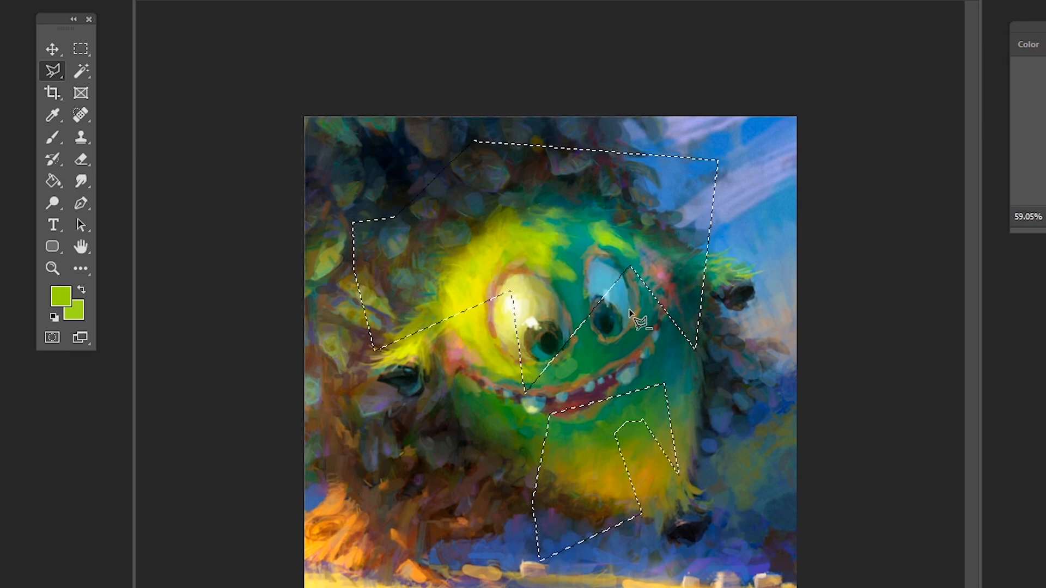
# Subtract a polygonal area between the monster's eyes from the selection, and clear the whole selection.
pyautogui.keyDown('alt'); pyautogui.click(584, 189); pyautogui.keyUp('alt')
pyautogui.click(511, 231)
pyautogui.click(584, 190)
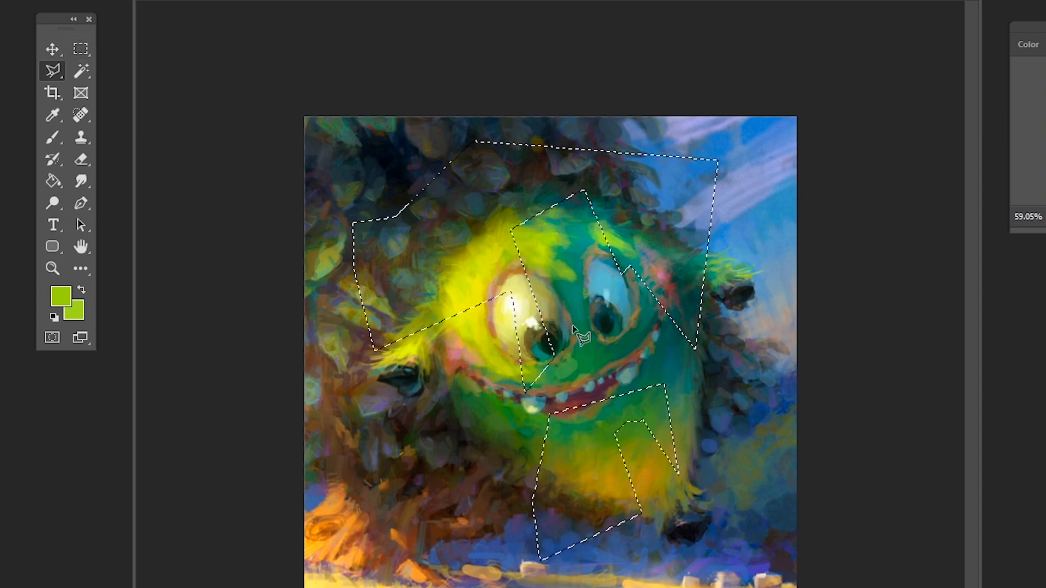
pyautogui.hotkey('ctrl', 'd')
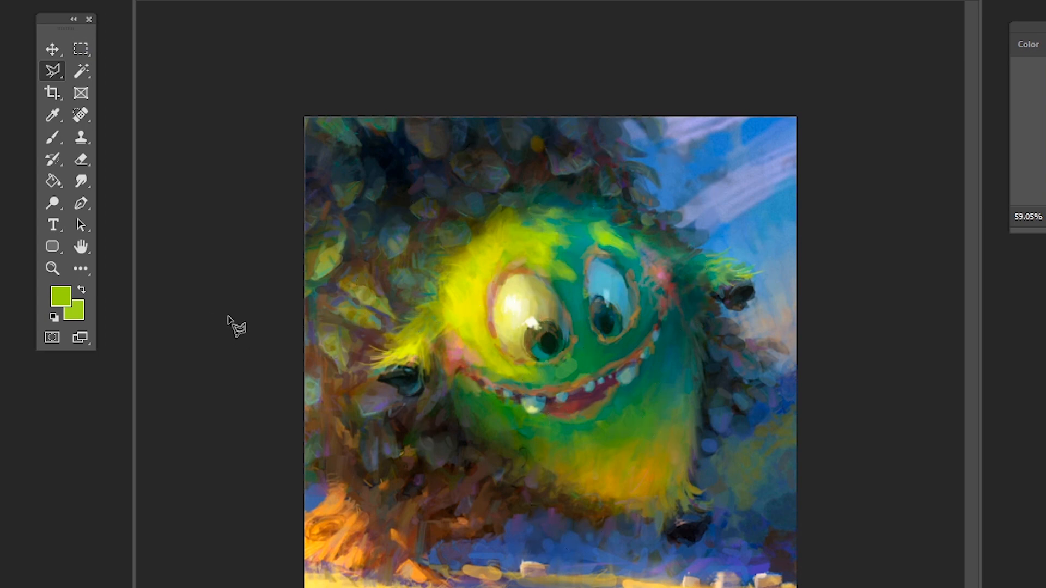
# Draw a closed Pen Tool path around the monster with curves over its head and body, and convert the path into a selection.
pyautogui.moveTo(80, 202); pyautogui.dragTo(132, 205)
pyautogui.click(354, 334)
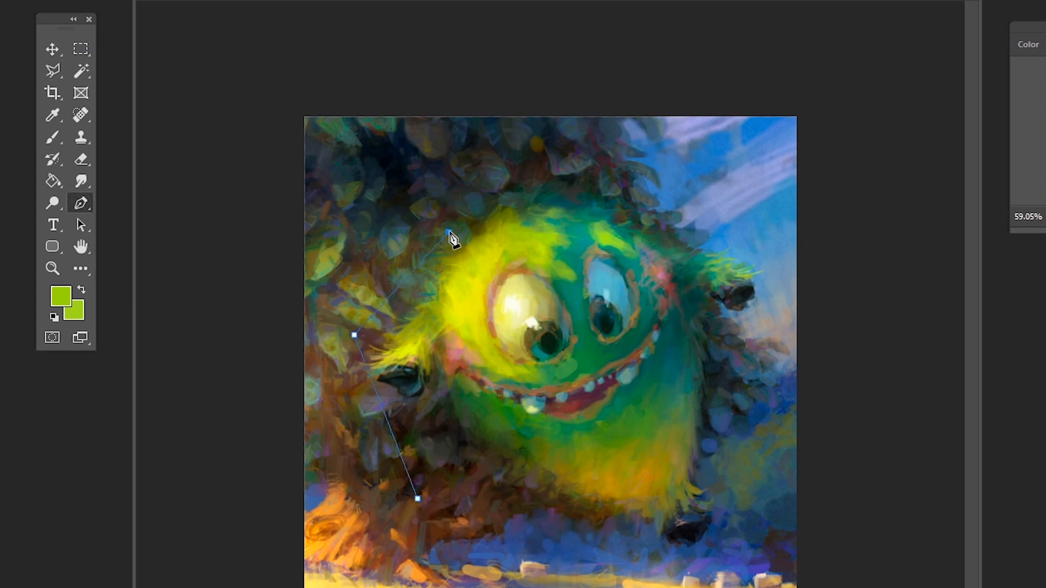
pyautogui.moveTo(577, 194); pyautogui.dragTo(684, 239)
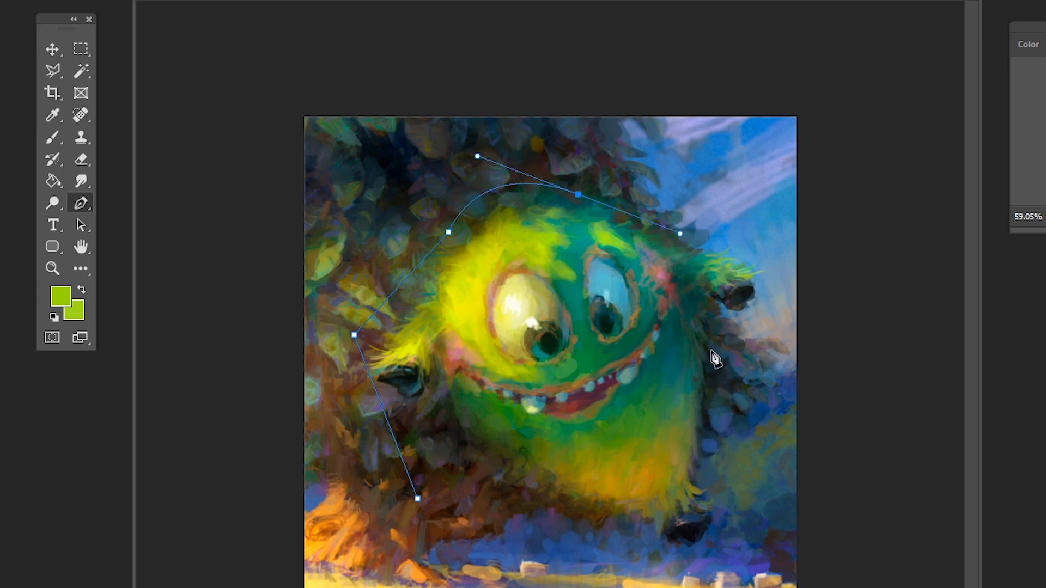
pyautogui.moveTo(709, 343); pyautogui.dragTo(703, 400)
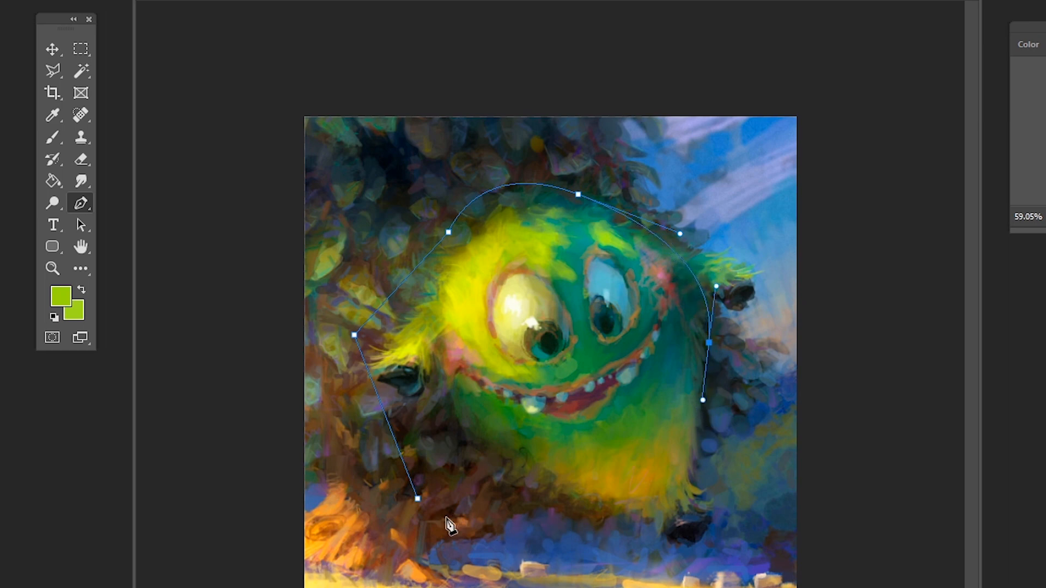
pyautogui.moveTo(418, 501); pyautogui.dragTo(385, 451)
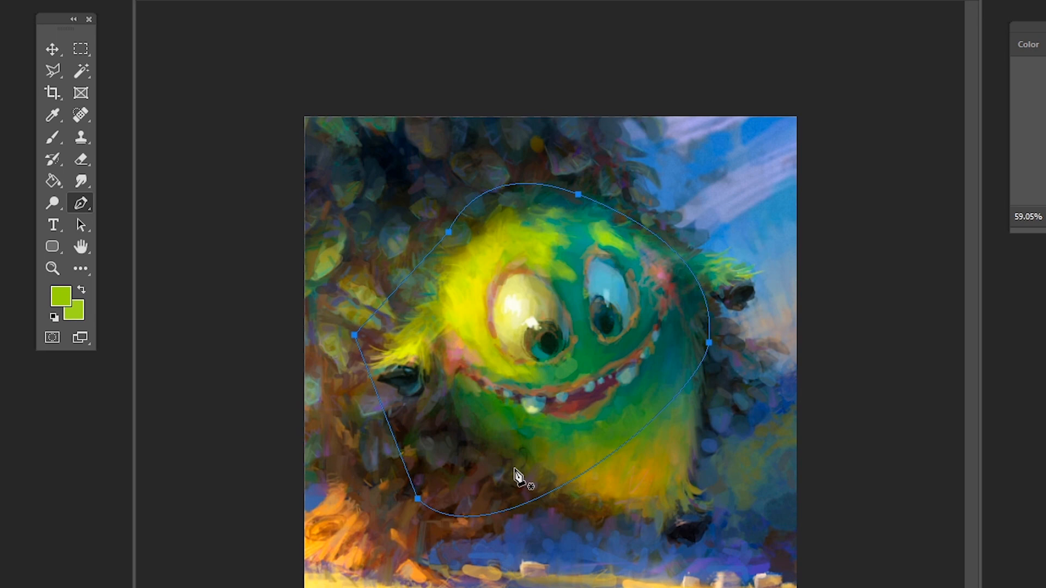
pyautogui.hotkey('ctrl', 'Return')
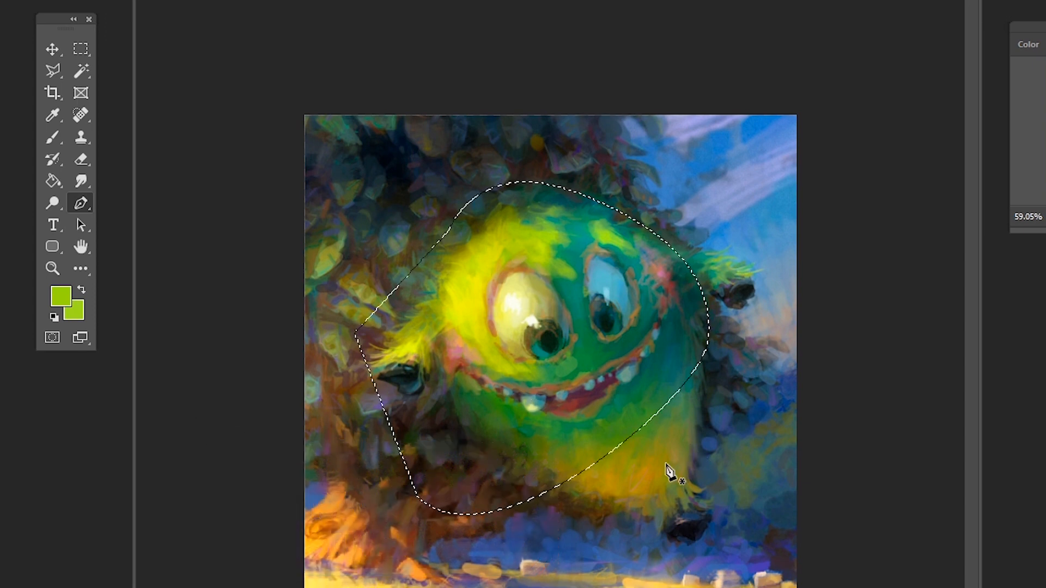
# Draw a second curved path over the monster's lower body, try subtracting it, and add its area to the selection instead.
pyautogui.moveTo(578, 323); pyautogui.dragTo(529, 372)
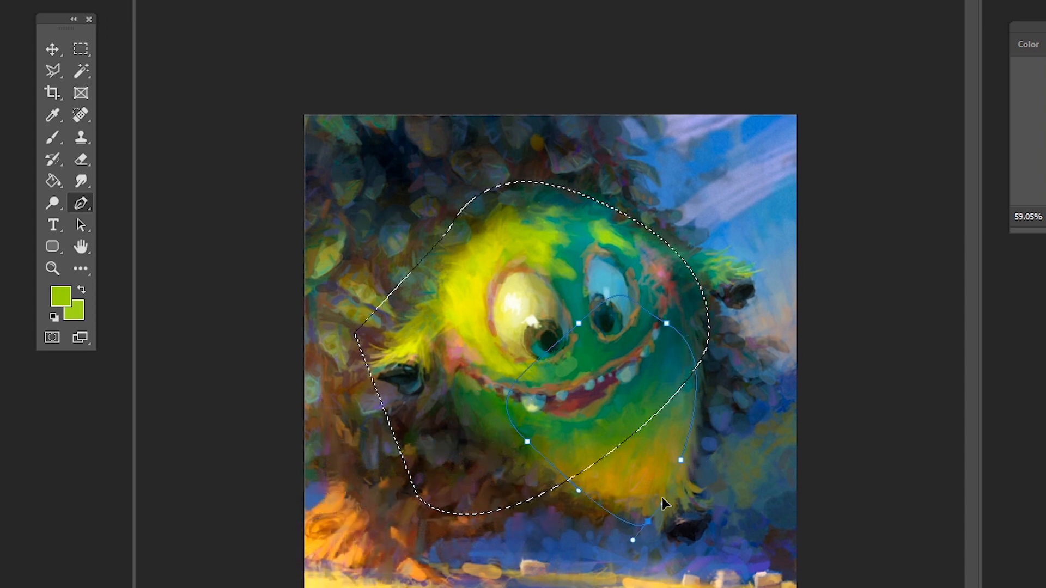
pyautogui.hotkey('ctrl', 'alt', 'Return')
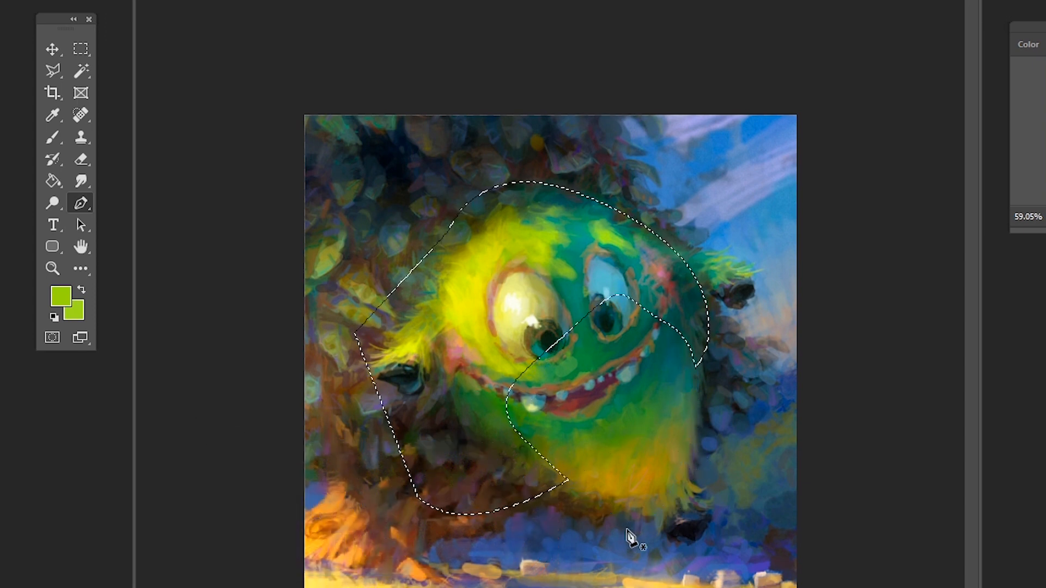
pyautogui.hotkey('ctrl', 'z')
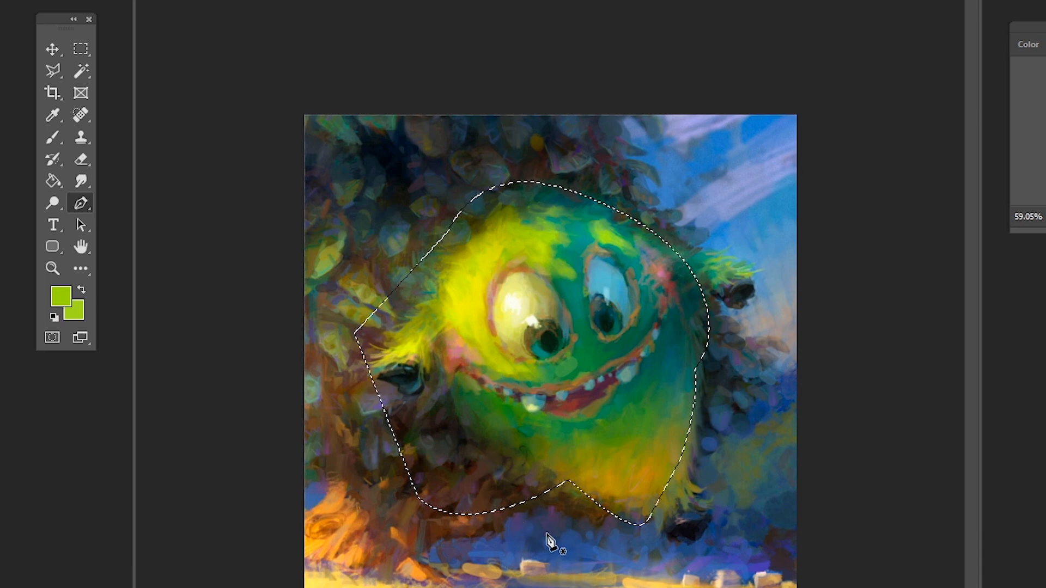
# Rotate the selected monster slightly clockwise with Free Transform and distort its lower-right corner inward.
pyautogui.hotkey('ctrl', 't')
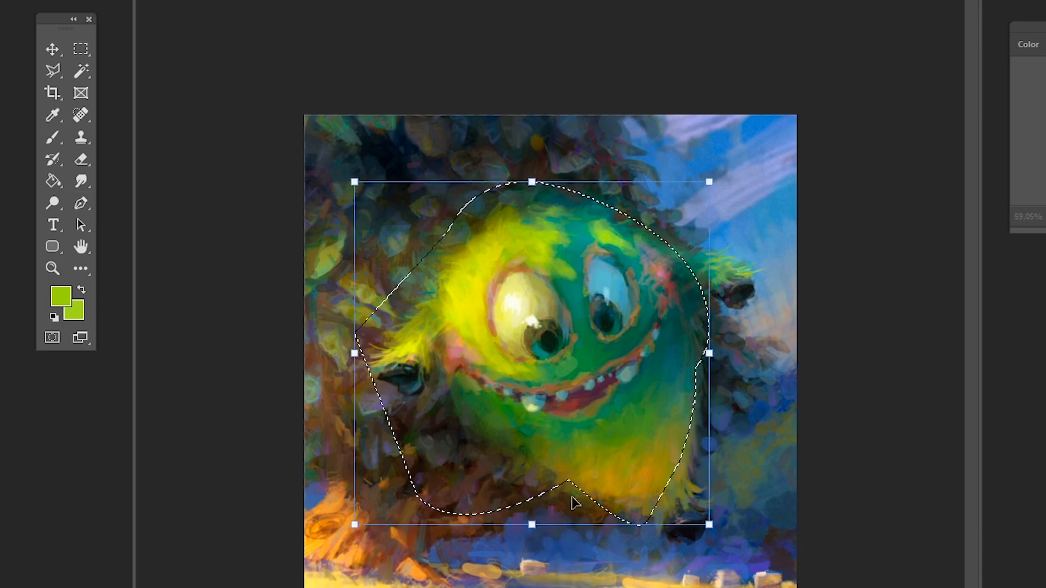
pyautogui.moveTo(708, 181); pyautogui.dragTo(752, 197)
pyautogui.rightClick(563, 281)
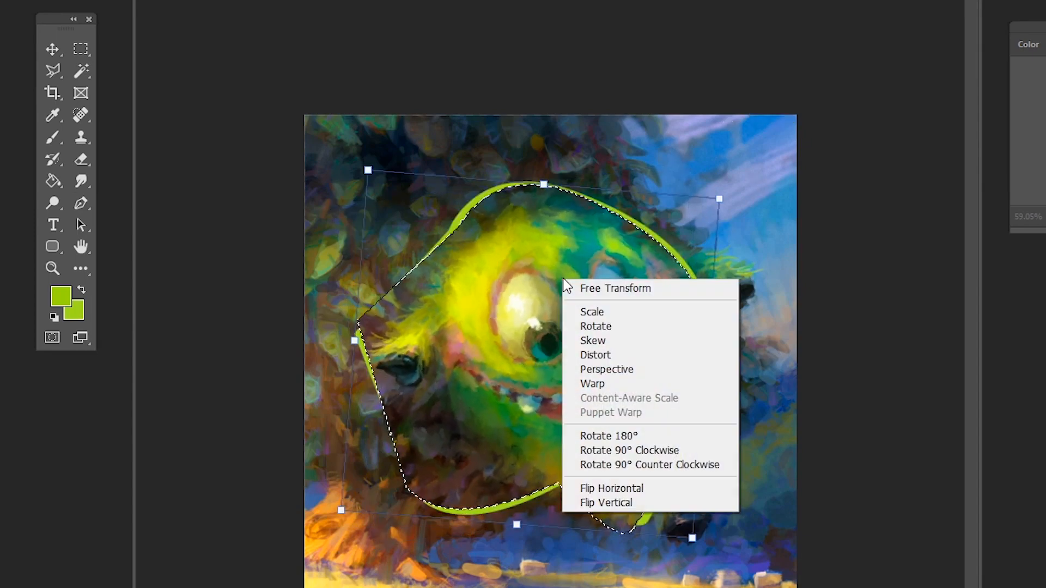
pyautogui.click(596, 355)
pyautogui.moveTo(692, 538); pyautogui.dragTo(677, 497)
# Warp the monster's face up and to the right, and apply the transform.
pyautogui.rightClick(593, 321)
pyautogui.click(631, 425)
pyautogui.moveTo(568, 322); pyautogui.dragTo(614, 274)
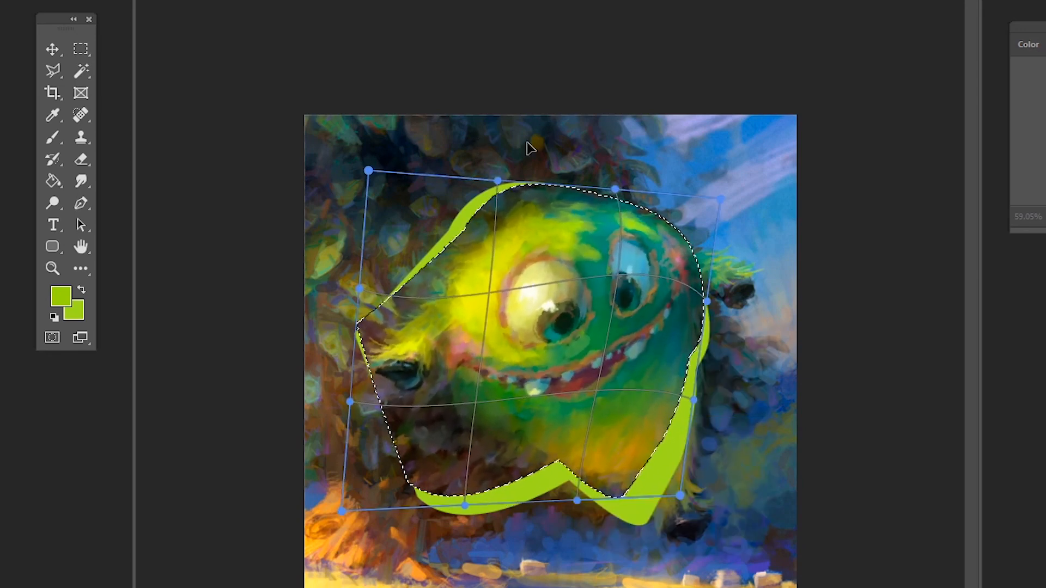
pyautogui.press('Return')
# Check the background colour in the colour picker and cancel without changing it.
pyautogui.press('p')
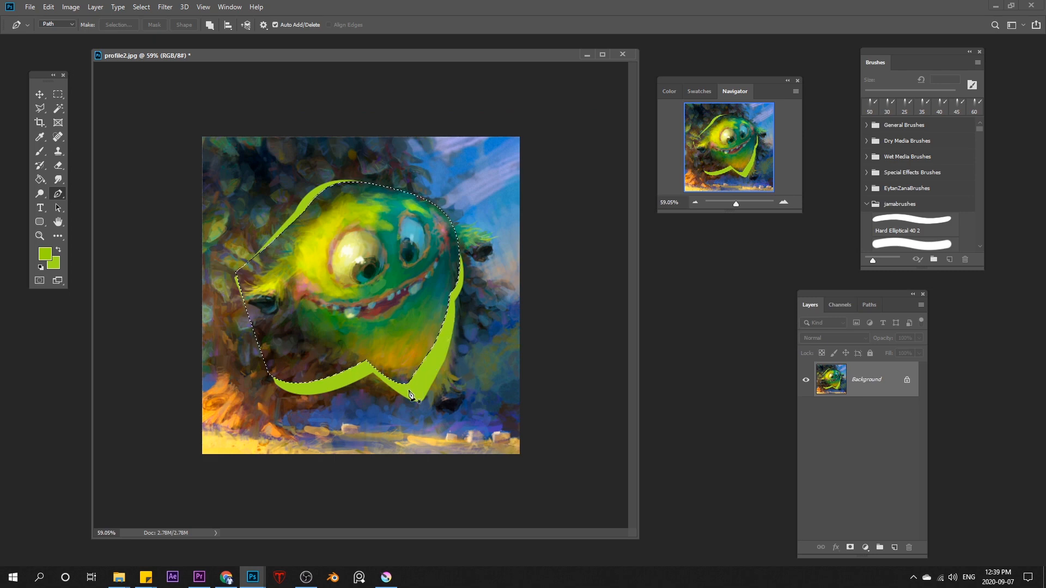
pyautogui.click(56, 265)
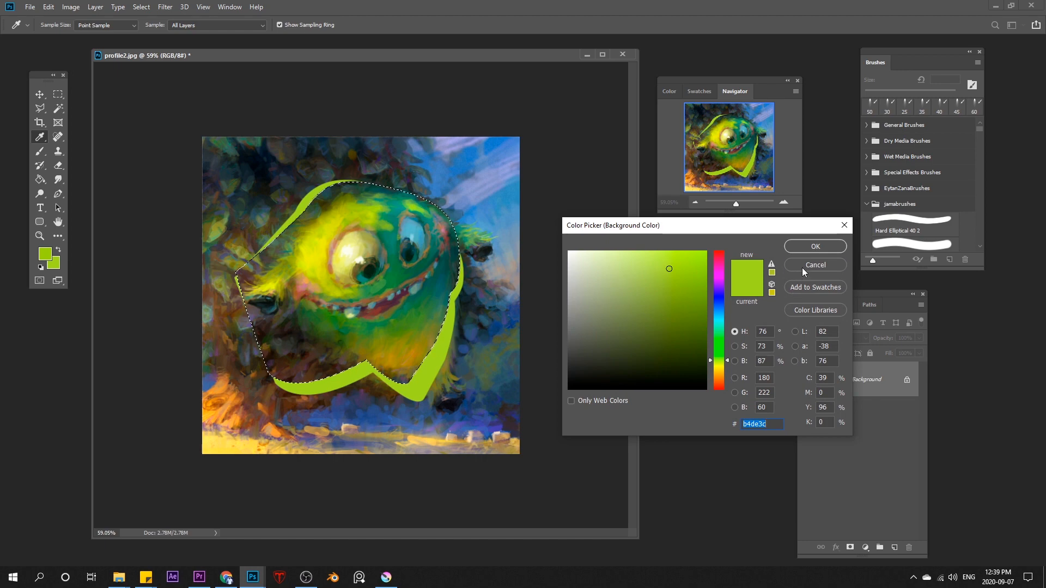
pyautogui.click(803, 266)
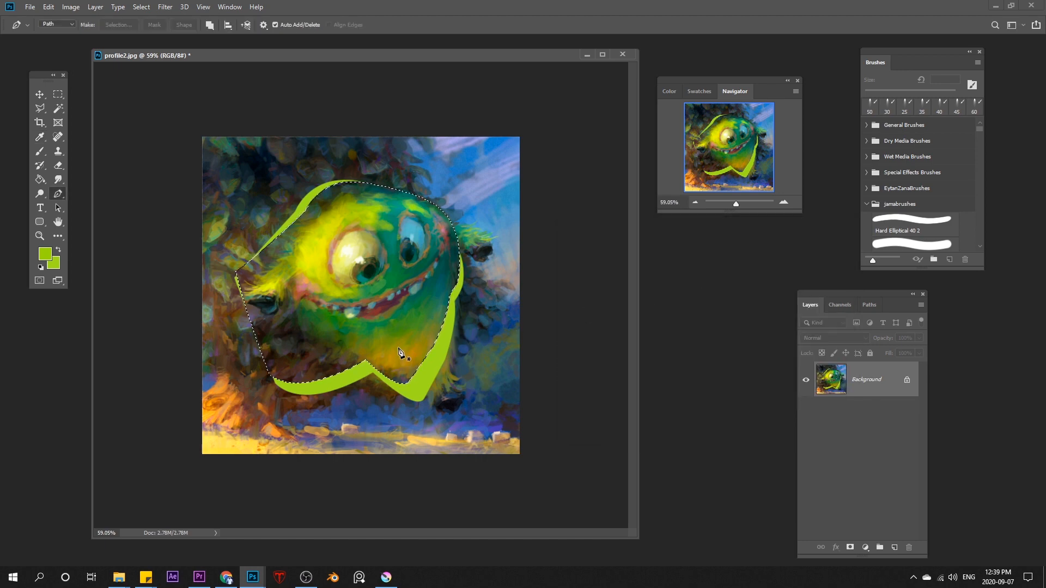
# Undo the monster's transform and draw a large rectangular marquee around the whole monster.
pyautogui.hotkey('ctrl', 'z')
pyautogui.press('m')
pyautogui.moveTo(227, 150); pyautogui.dragTo(481, 407)
# Try moving the selected rectangle slightly with the Move Tool, and undo the move.
pyautogui.click(39, 94)
pyautogui.moveTo(358, 243)
pyautogui.mouseDown()
pyautogui.moveTo(399, 265)
pyautogui.moveTo(356, 245)
pyautogui.mouseUp()
pyautogui.hotkey('ctrl', 'z')
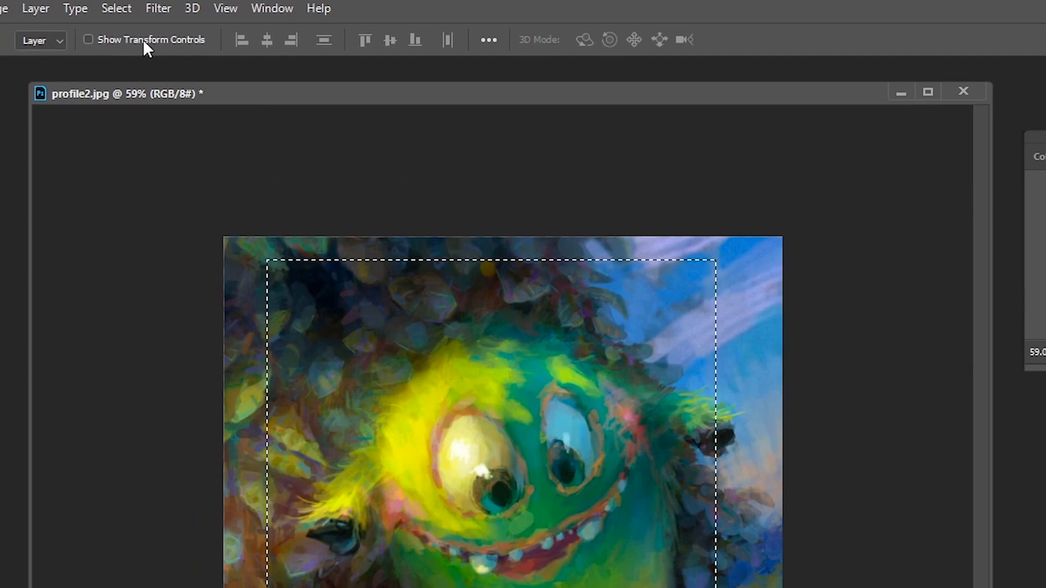
# Turn on Show Transform Controls for the Move Tool and try transforming the selection from its upper-right corner.
pyautogui.click(88, 39)
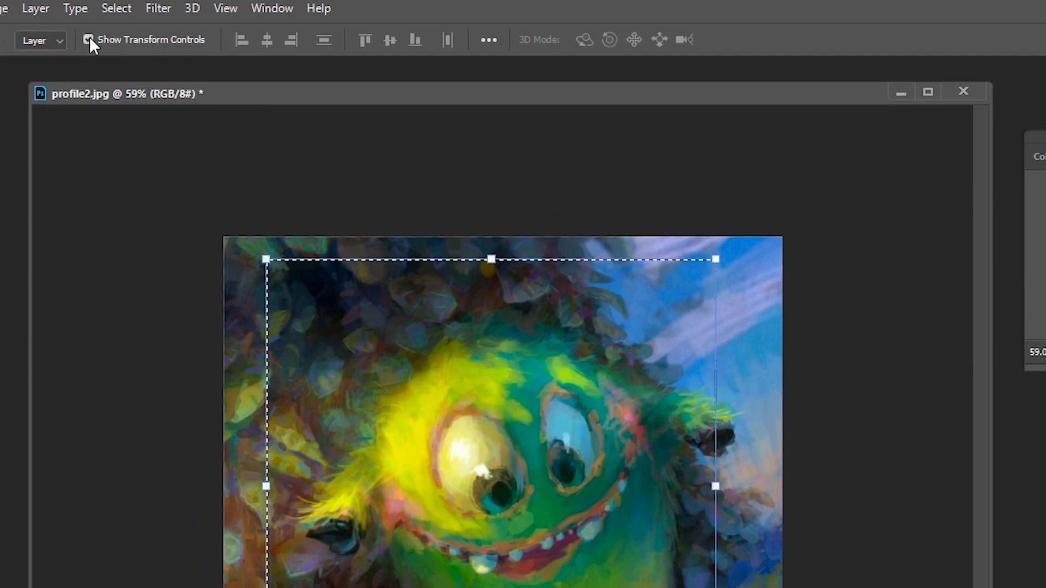
pyautogui.click(134, 40)
pyautogui.click(132, 40)
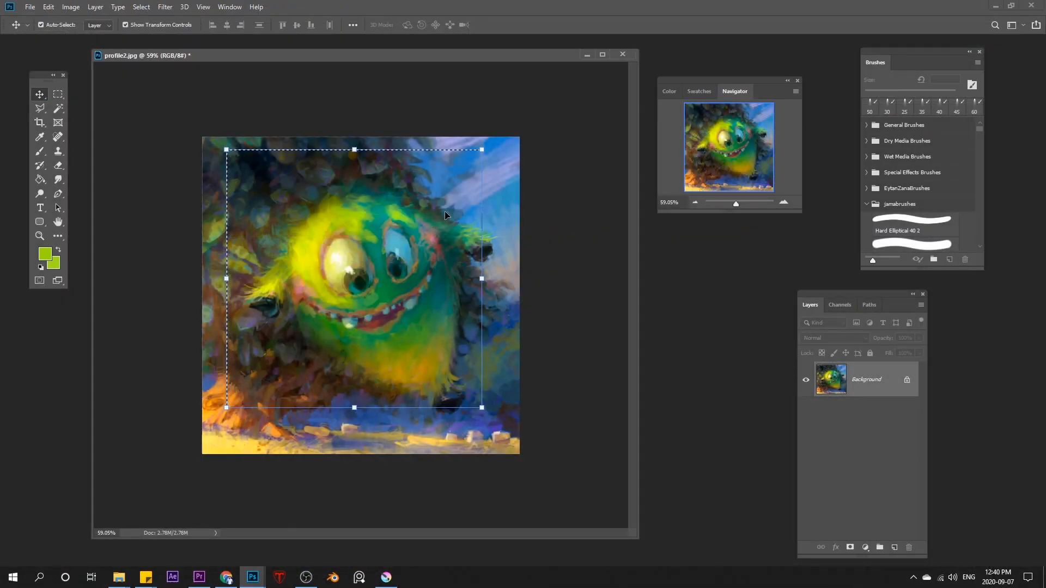
pyautogui.moveTo(482, 149)
pyautogui.mouseDown()
pyautogui.moveTo(456, 179)
pyautogui.moveTo(501, 165)
pyautogui.mouseUp()
# Replace the selection with a smaller rectangular marquee around the monster and transform it from the upper-right corner with the Move Tool.
pyautogui.click(58, 95)
pyautogui.hotkey('ctrl', 'd')
pyautogui.moveTo(258, 161); pyautogui.dragTo(478, 384)
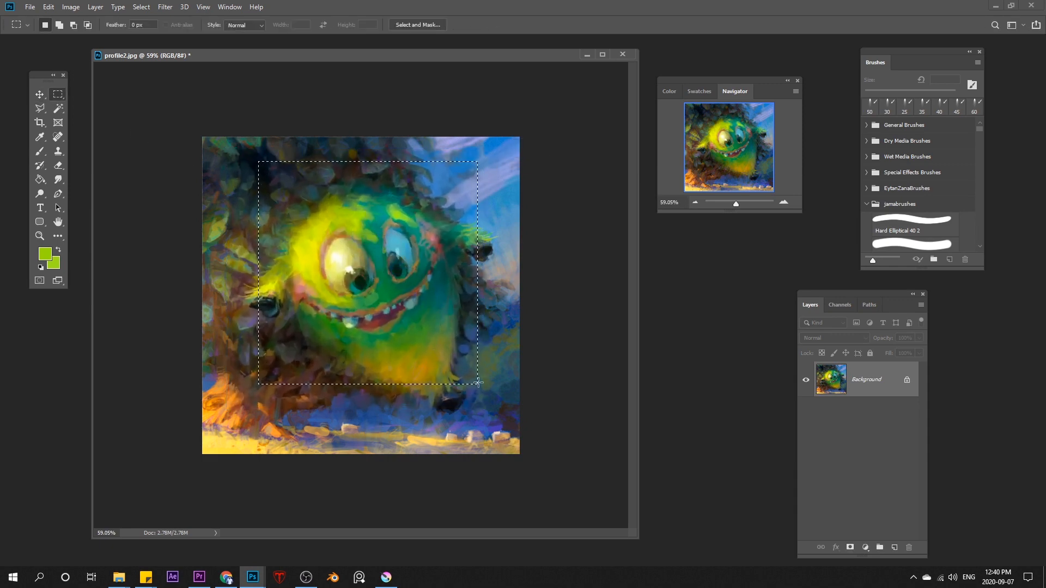
pyautogui.click(40, 94)
pyautogui.moveTo(484, 163)
pyautogui.mouseDown()
pyautogui.moveTo(493, 146)
pyautogui.moveTo(478, 170)
pyautogui.mouseUp()
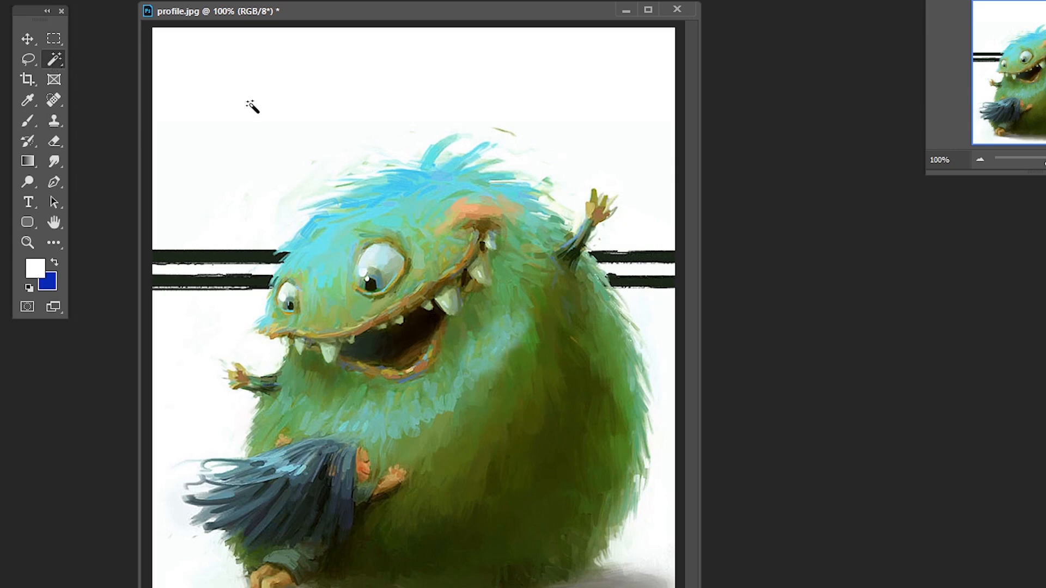
# Select the white background around the green monster with the Magic Wand Tool, and clear the selection.
pyautogui.click(299, 105)
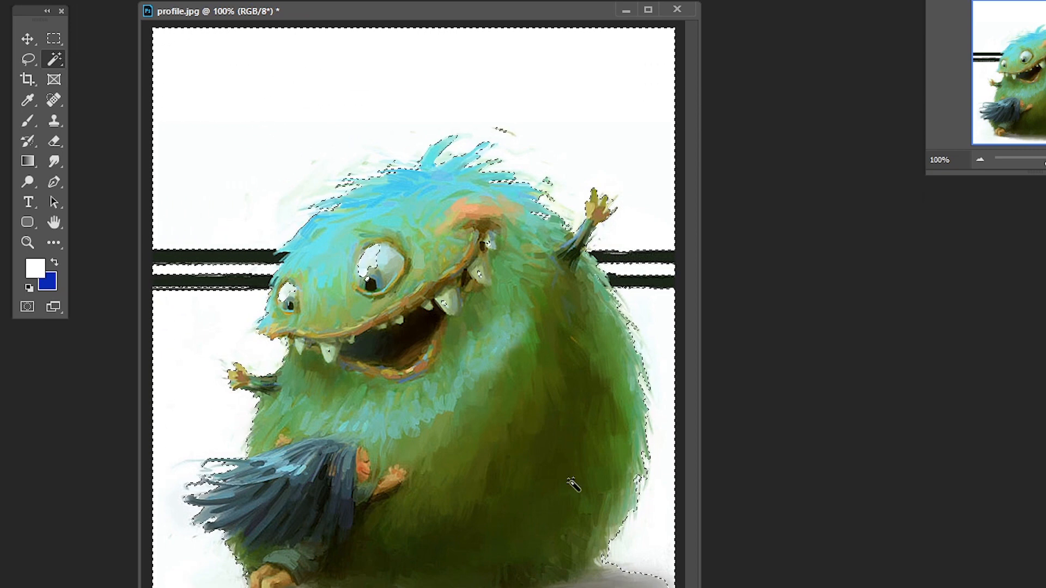
pyautogui.hotkey('ctrl', 'd')
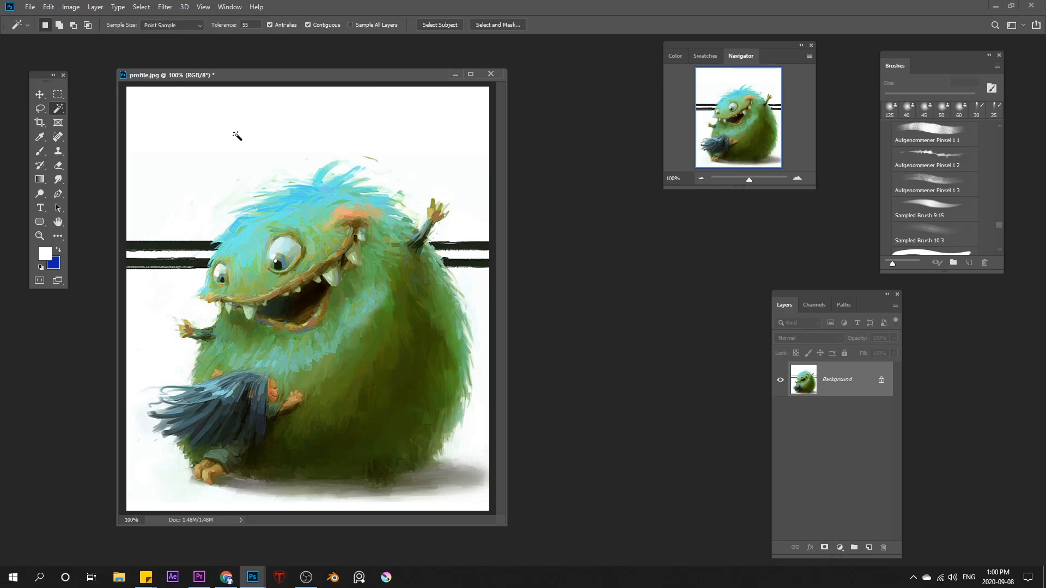
# Select the upper white background with the Magic Wand Tool, add the white strip between the black bands, and subtract the upper background.
pyautogui.click(283, 174)
pyautogui.keyDown('shift'); pyautogui.click(170, 253); pyautogui.keyUp('shift')
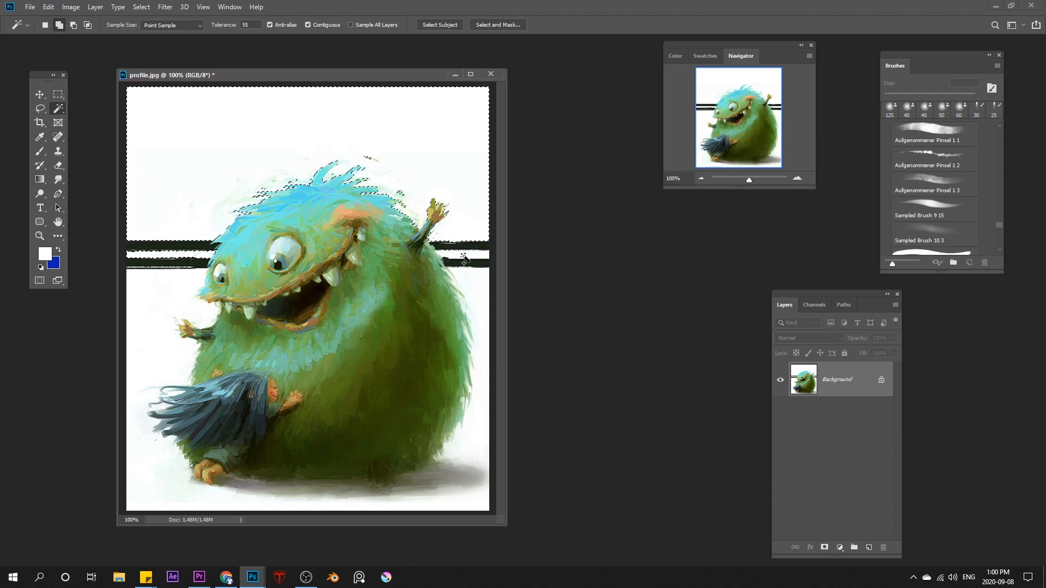
pyautogui.press('alt')
pyautogui.keyDown('alt'); pyautogui.click(202, 163); pyautogui.keyUp('alt')
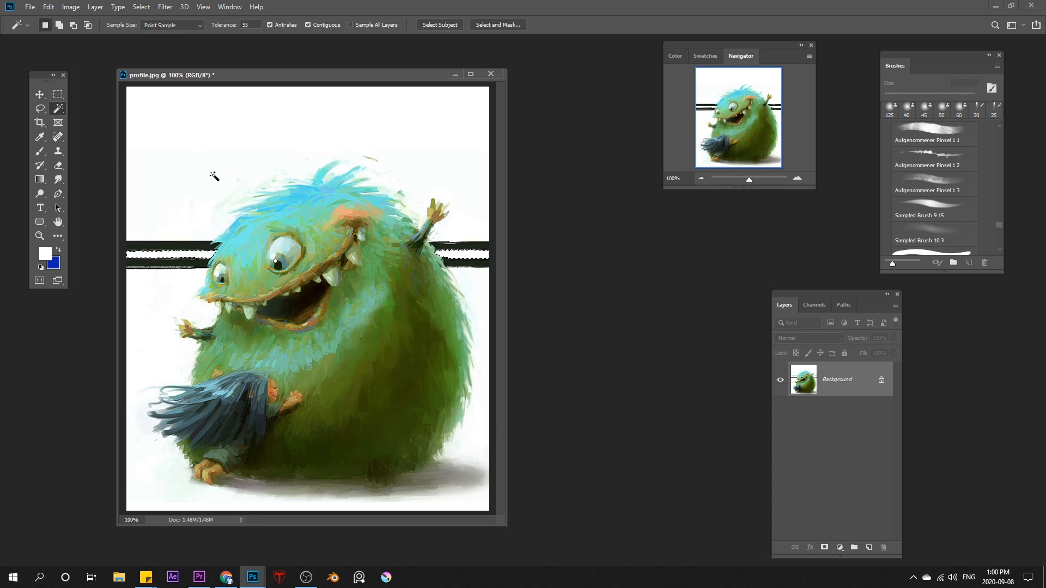
# Swap to the blue foreground colour, try a brush stroke inside the selected strip, undo it, and clear the selection.
pyautogui.click(59, 245)
pyautogui.press('b')
pyautogui.moveTo(151, 254)
pyautogui.mouseDown()
pyautogui.moveTo(175, 264)
pyautogui.moveTo(215, 254)
pyautogui.mouseUp()
pyautogui.hotkey('ctrl', 'z')
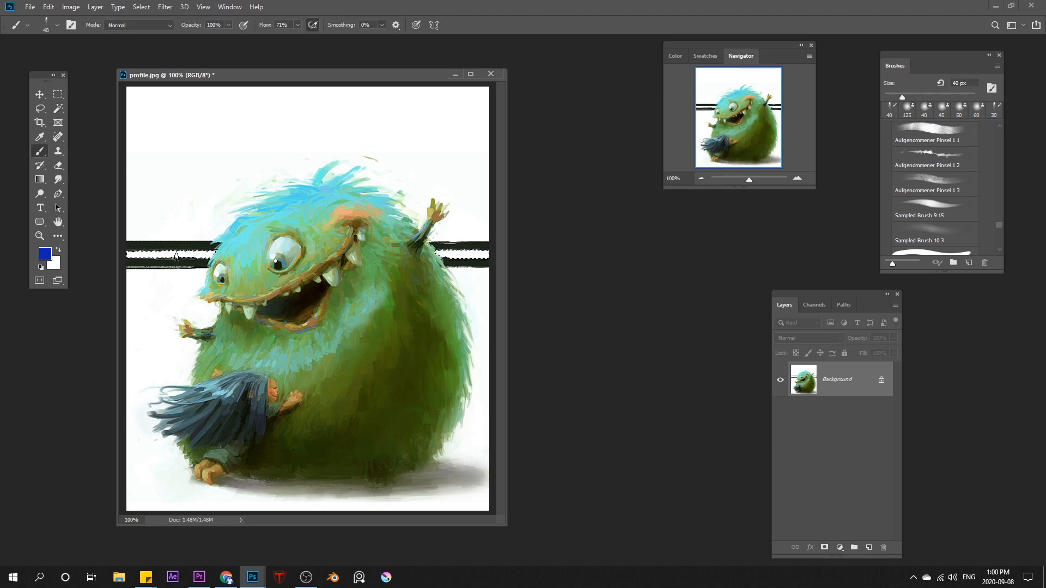
pyautogui.click(141, 6)
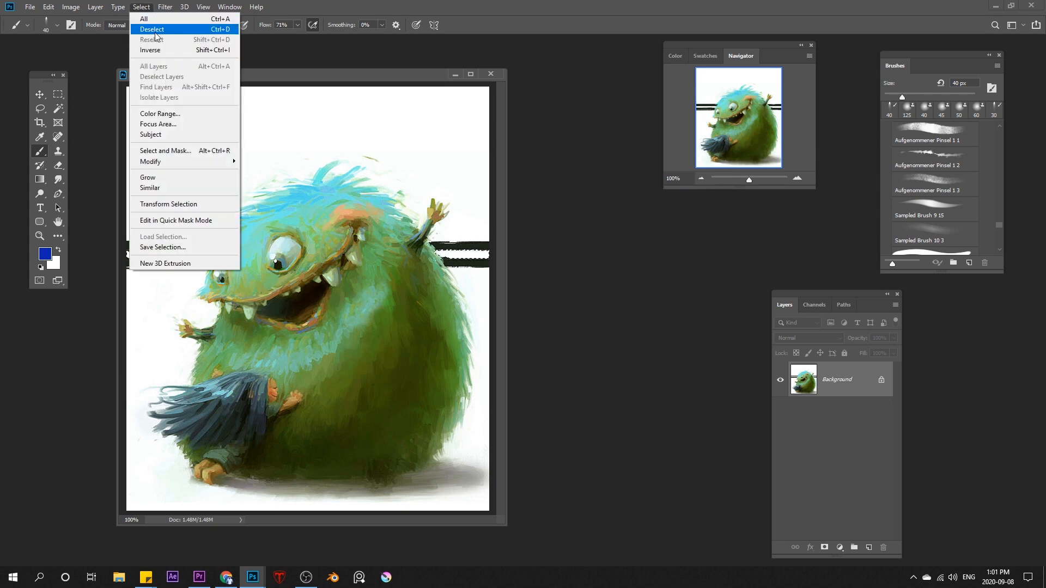
pyautogui.click(156, 32)
# Select part of the green monster's face around the mouth with the Quick Selection Tool and move it slightly down and right.
pyautogui.click(58, 108)
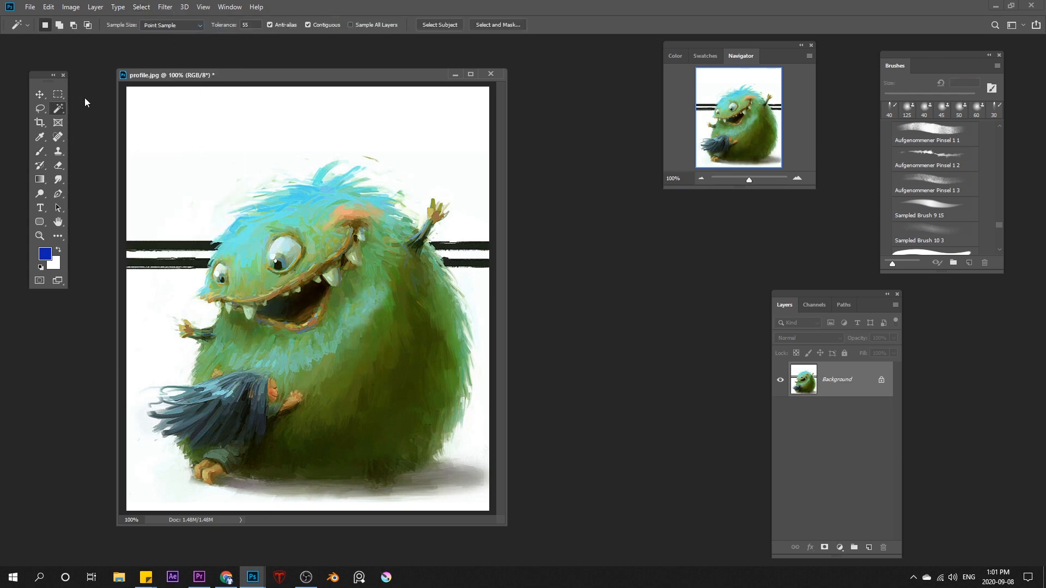
pyautogui.rightClick(58, 110)
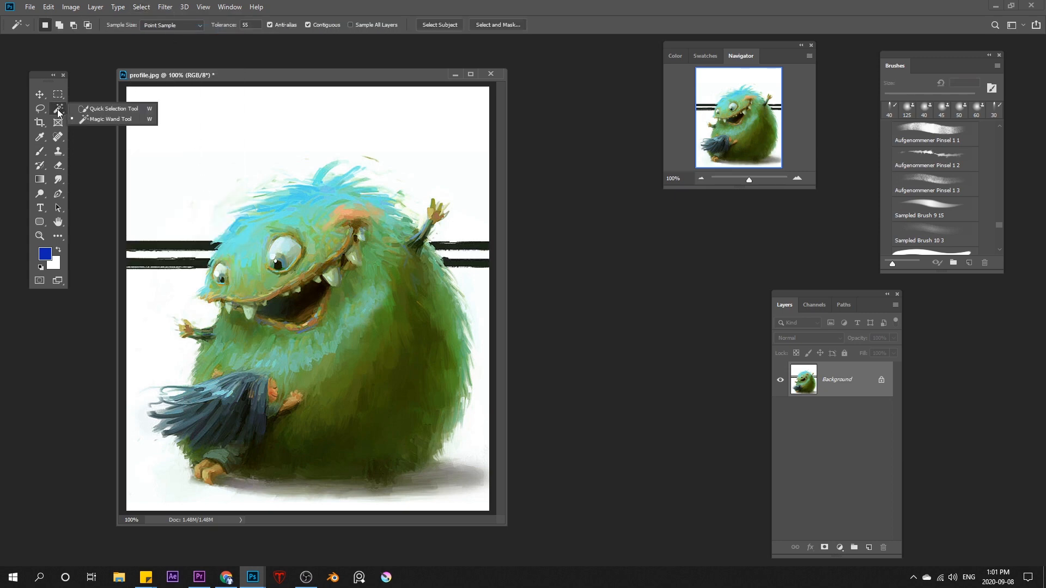
pyautogui.click(114, 109)
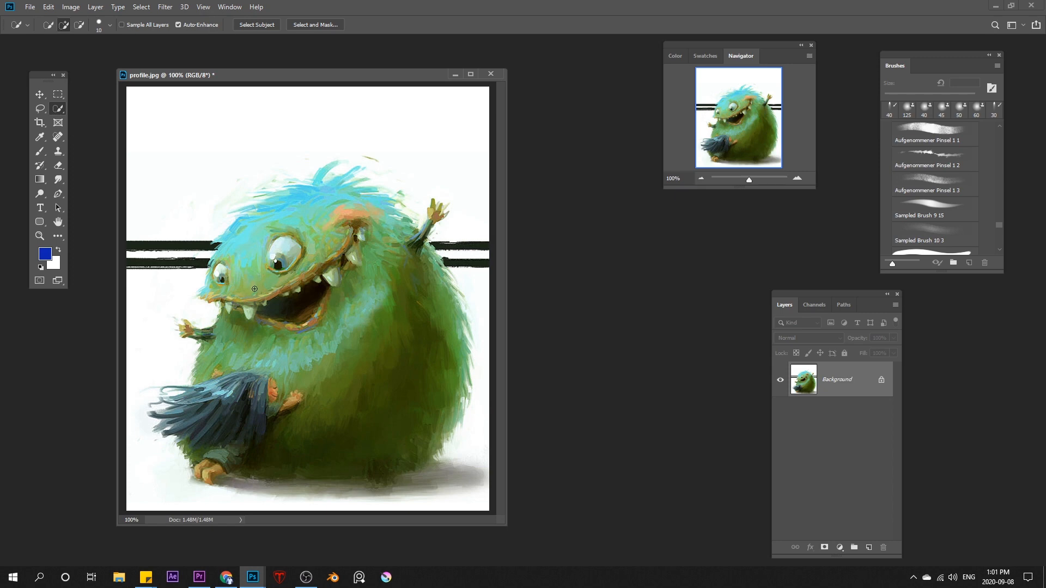
pyautogui.moveTo(235, 285)
pyautogui.mouseDown()
pyautogui.moveTo(256, 239)
pyautogui.moveTo(309, 197)
pyautogui.moveTo(305, 227)
pyautogui.moveTo(335, 232)
pyautogui.moveTo(337, 203)
pyautogui.moveTo(395, 236)
pyautogui.moveTo(391, 259)
pyautogui.moveTo(348, 267)
pyautogui.moveTo(411, 250)
pyautogui.moveTo(439, 208)
pyautogui.moveTo(420, 282)
pyautogui.moveTo(343, 288)
pyautogui.moveTo(306, 317)
pyautogui.moveTo(259, 336)
pyautogui.moveTo(237, 330)
pyautogui.mouseUp()
pyautogui.press('v')
pyautogui.moveTo(298, 227)
pyautogui.mouseDown()
pyautogui.moveTo(299, 241)
pyautogui.moveTo(312, 241)
pyautogui.mouseUp()
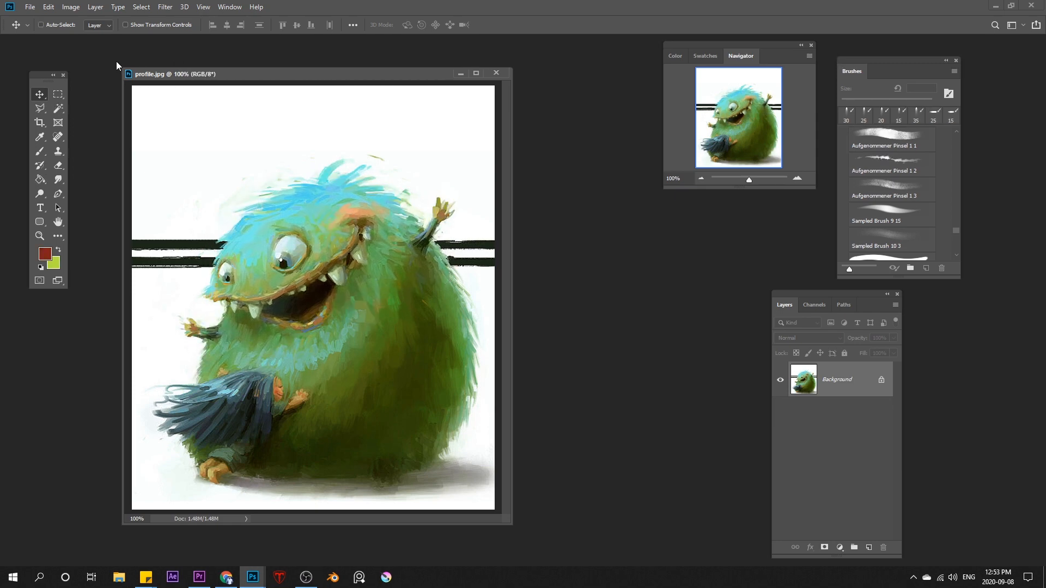
# Fill the white background above the black bands with dark red using the Paint Bucket Tool, and undo the fill.
pyautogui.click(40, 179)
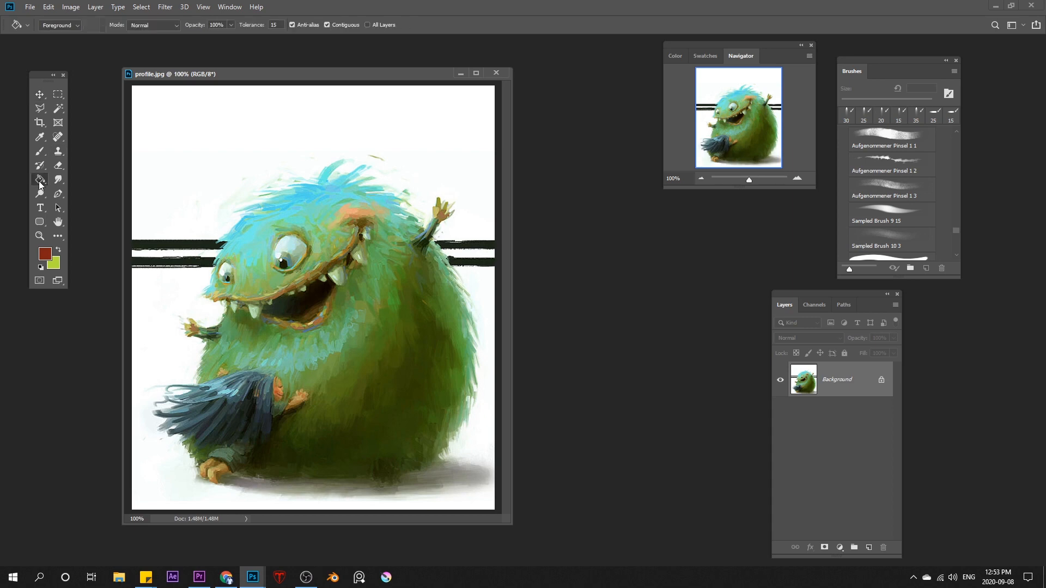
pyautogui.click(226, 127)
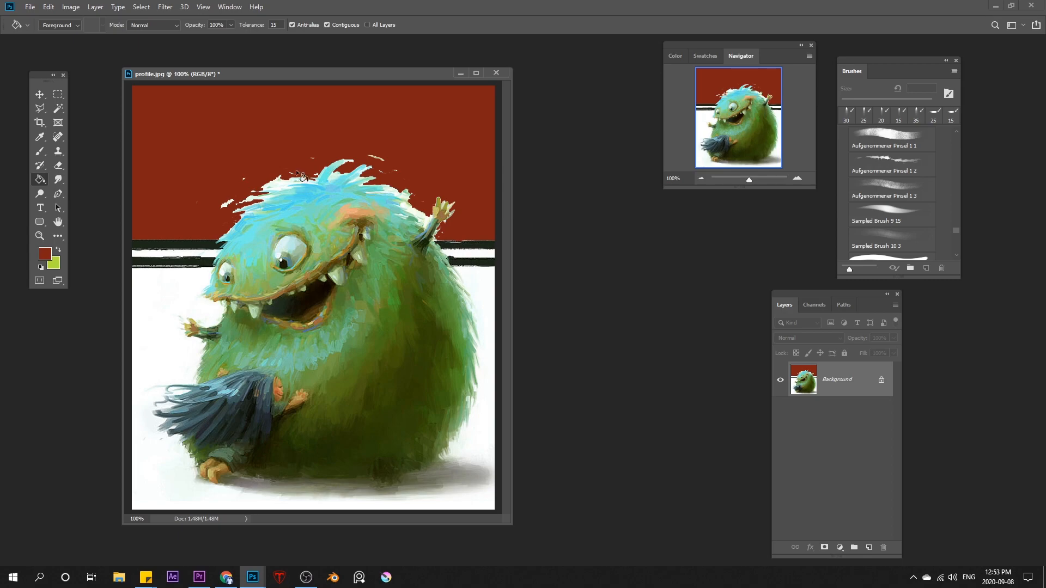
pyautogui.hotkey('ctrl', 'z')
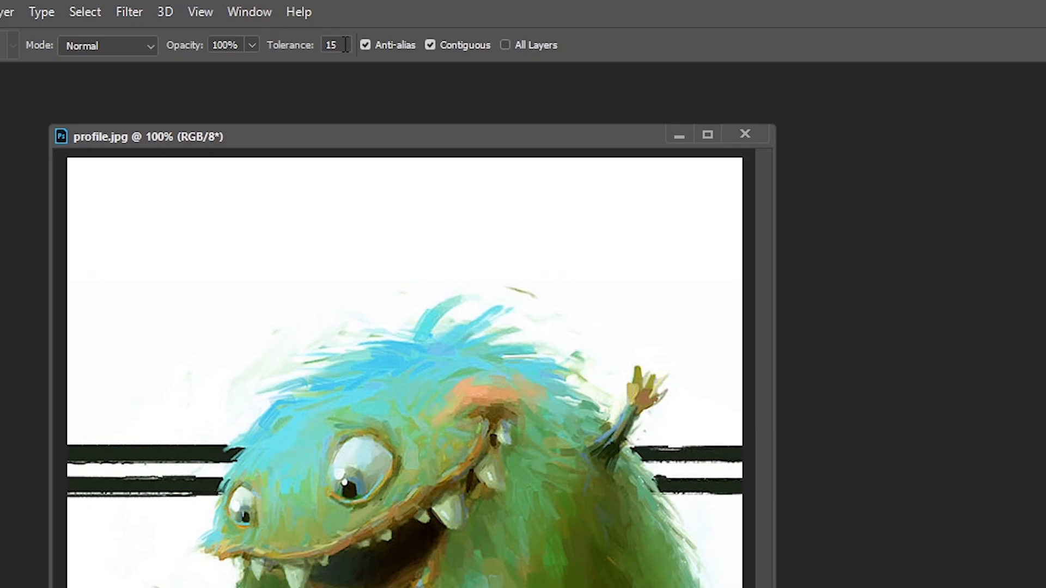
# Set the Paint Bucket tolerance to 35, fill the upper white background with dark red, and undo the fill.
pyautogui.click(274, 24)
pyautogui.write('35')
pyautogui.click(244, 239)
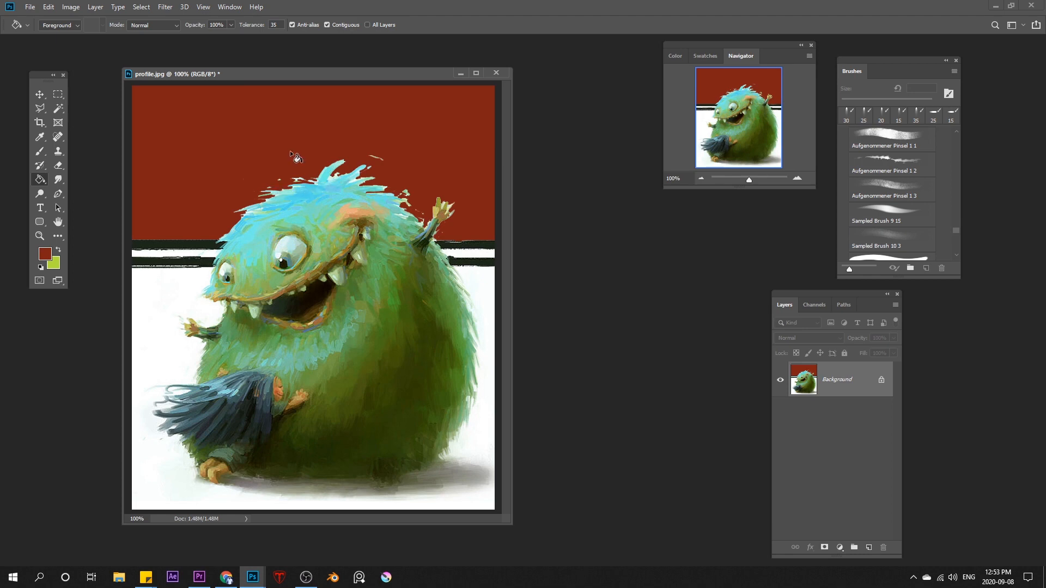
pyautogui.hotkey('ctrl', 'z')
# Set the Paint Bucket tolerance to 1 and fill the white area above the monster with dark red.
pyautogui.press('Return')
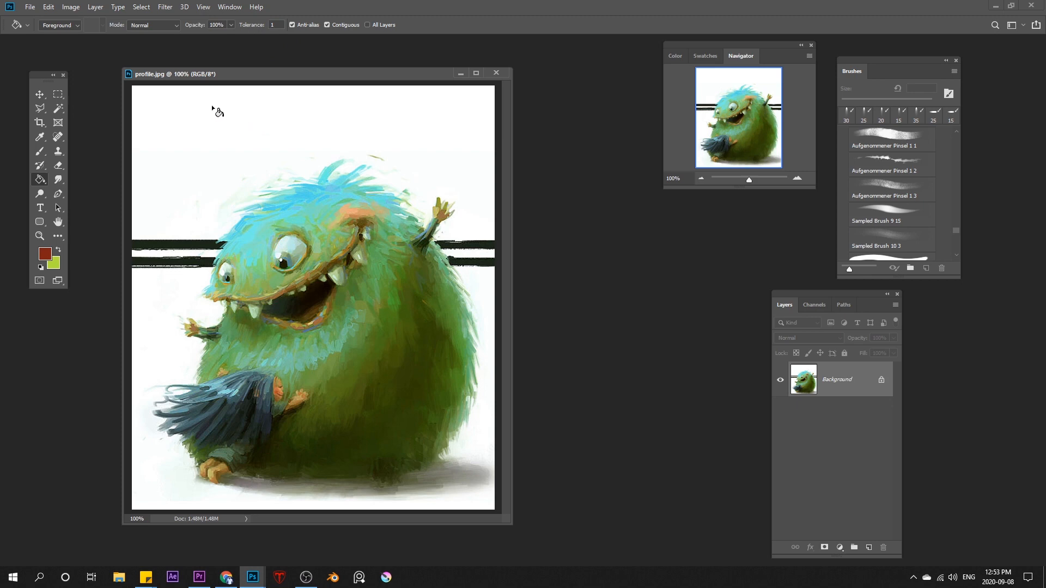
pyautogui.click(239, 111)
# Fill the whole canvas with a diagonal linear gradient from dark red to lime green using the Gradient Tool.
pyautogui.rightClick(41, 181)
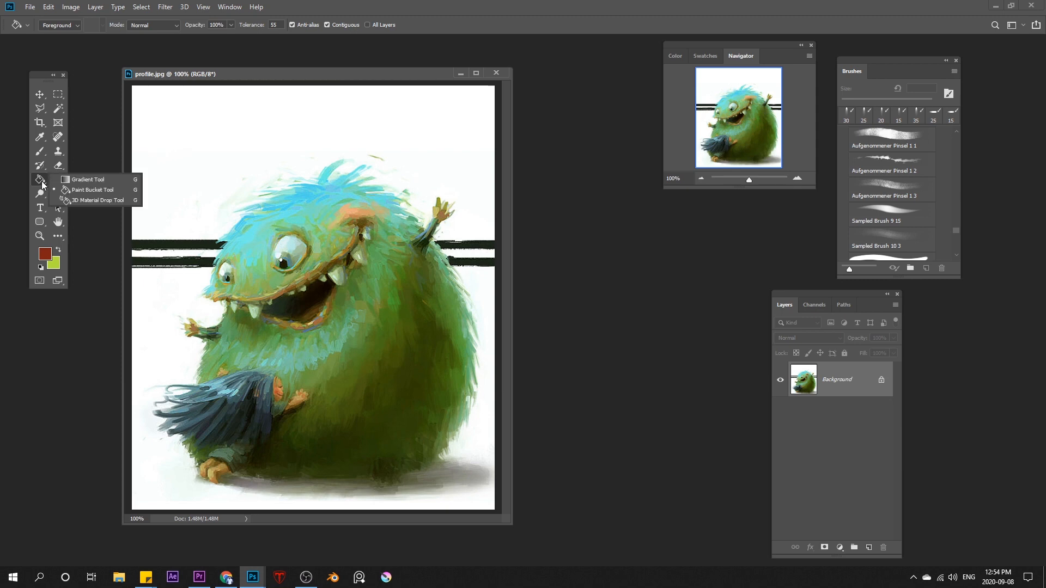
pyautogui.click(92, 180)
pyautogui.moveTo(211, 134); pyautogui.dragTo(399, 422)
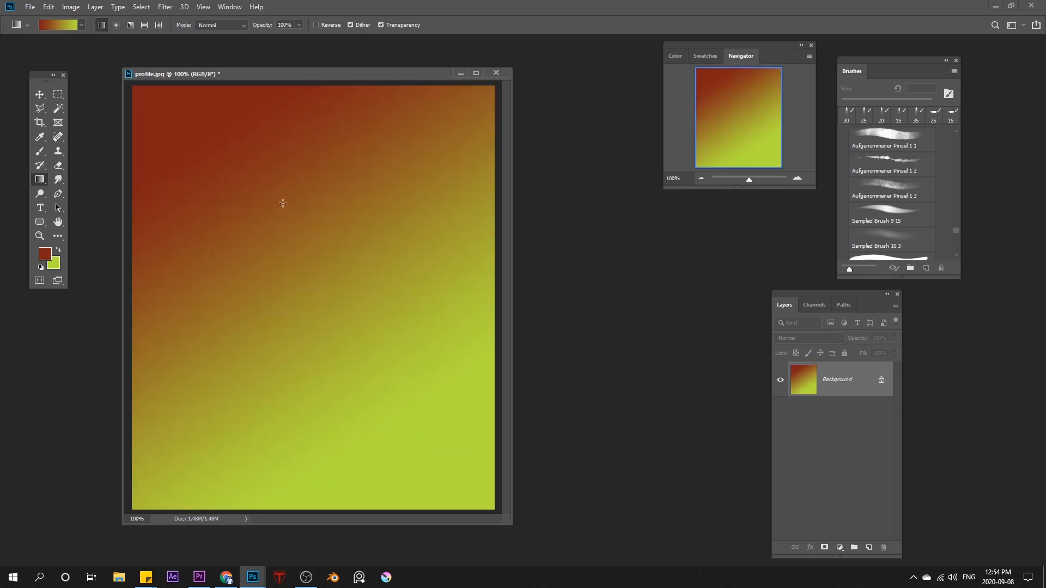
# Set the background color to a saturated blue and fill the canvas with a diagonal dark red to blue linear gradient.
pyautogui.click(58, 267)
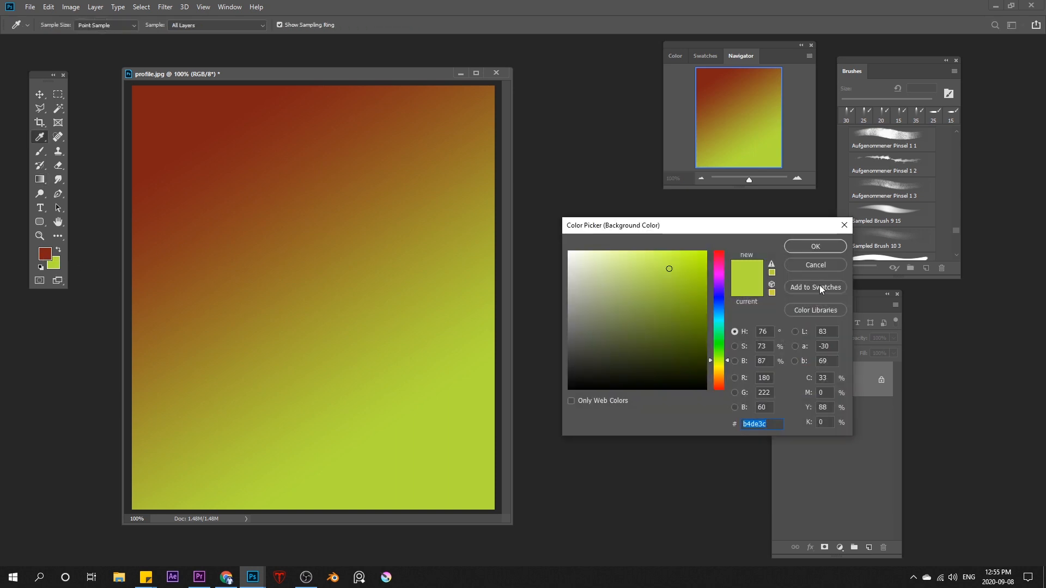
pyautogui.click(720, 301)
pyautogui.click(702, 297)
pyautogui.press('Return')
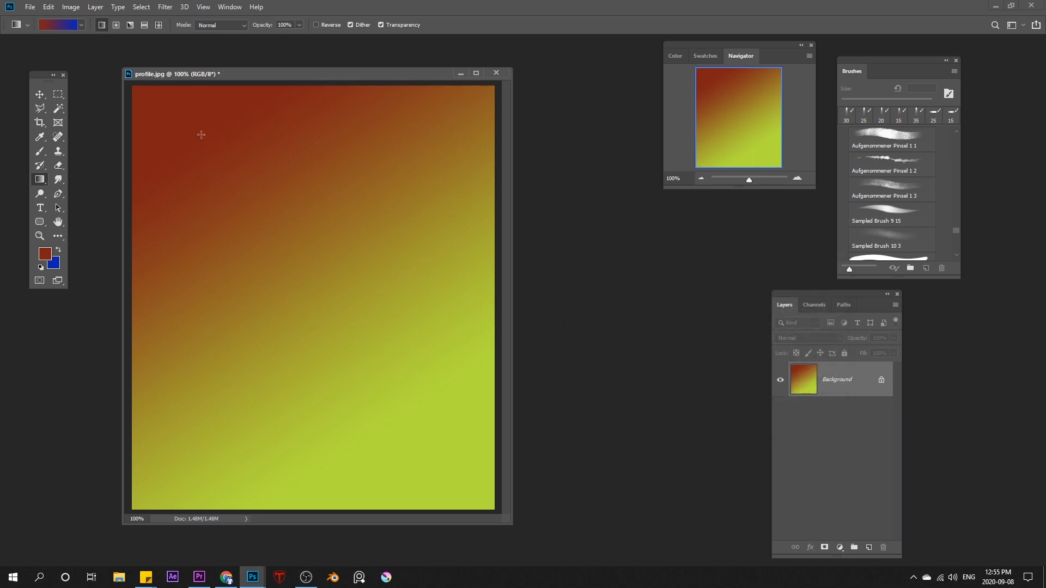
pyautogui.moveTo(223, 126); pyautogui.dragTo(412, 420)
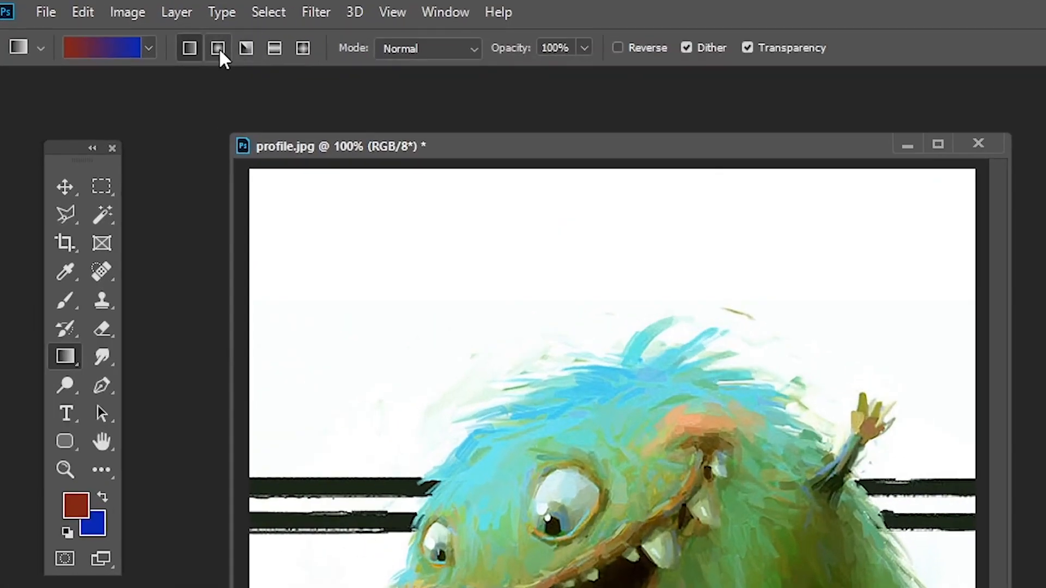
# Try a dark red to blue radial gradient and an angle gradient on the canvas, and return to the linear style.
pyautogui.click(219, 47)
pyautogui.moveTo(430, 345); pyautogui.dragTo(764, 587)
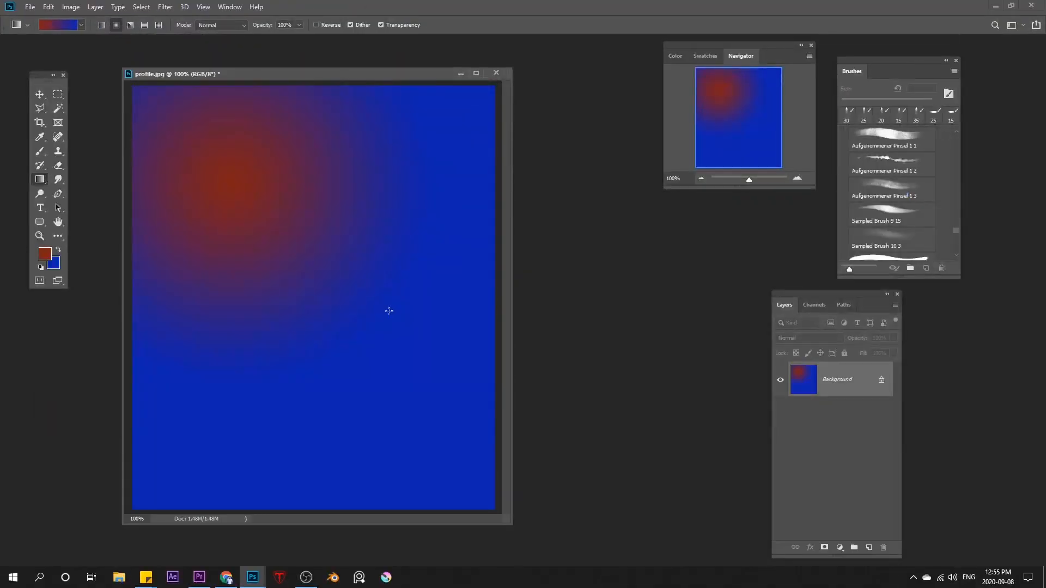
pyautogui.moveTo(370, 207); pyautogui.dragTo(258, 384)
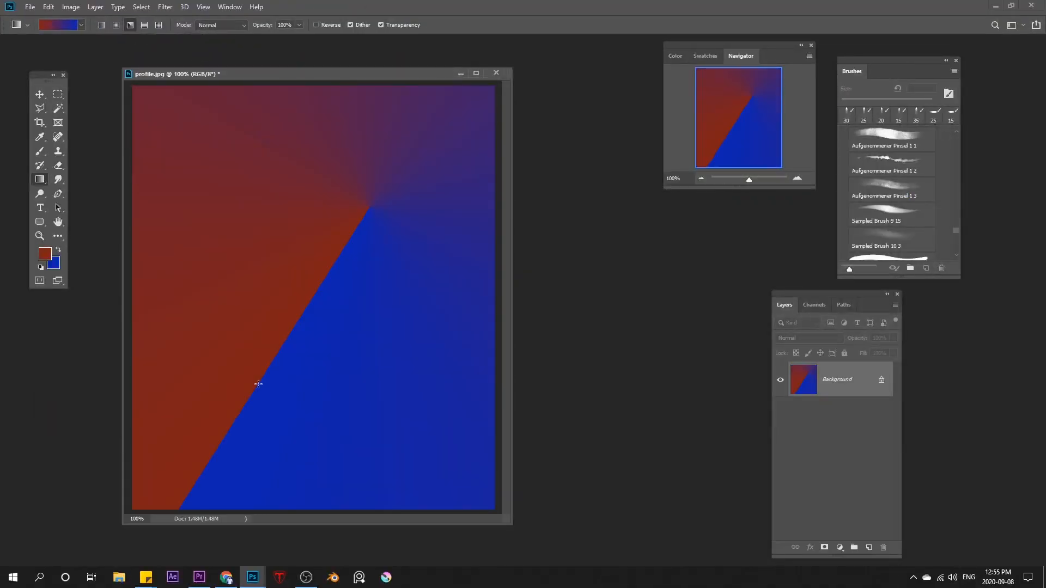
pyautogui.click(102, 25)
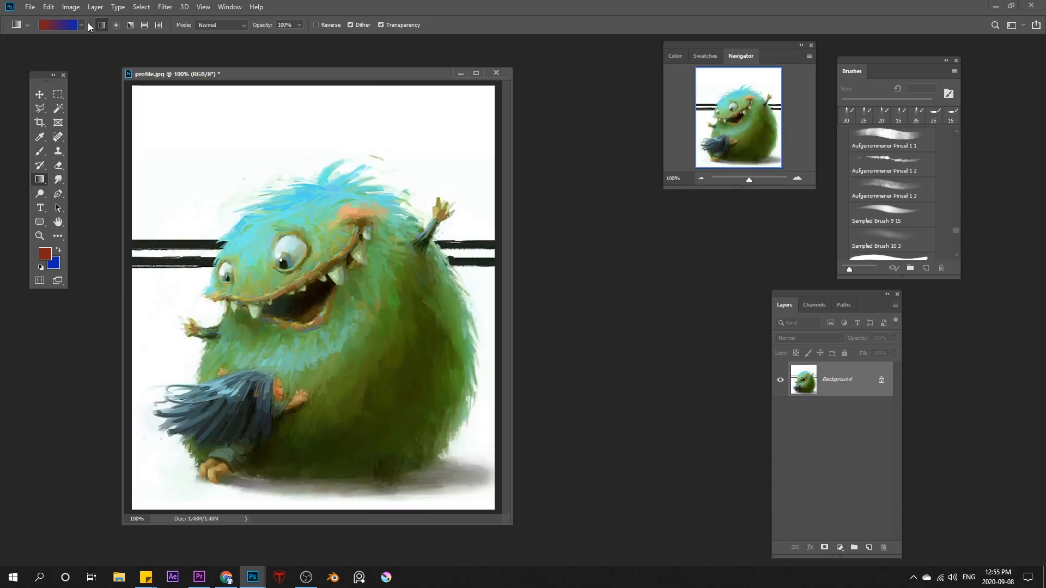
# Apply the striped transparent gradient preset in dark red diagonally across the painting, and undo it.
pyautogui.click(83, 25)
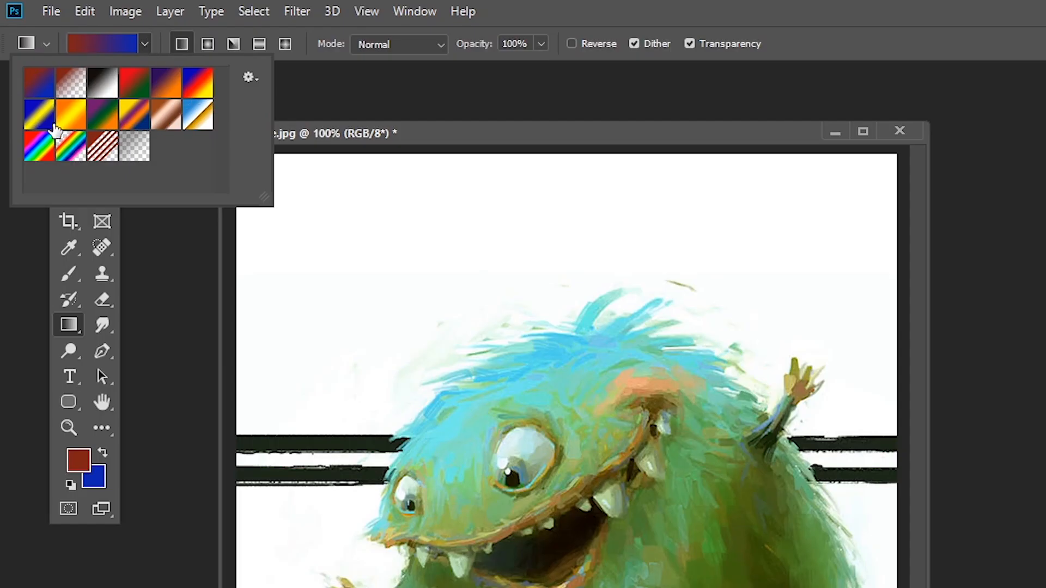
pyautogui.click(95, 157)
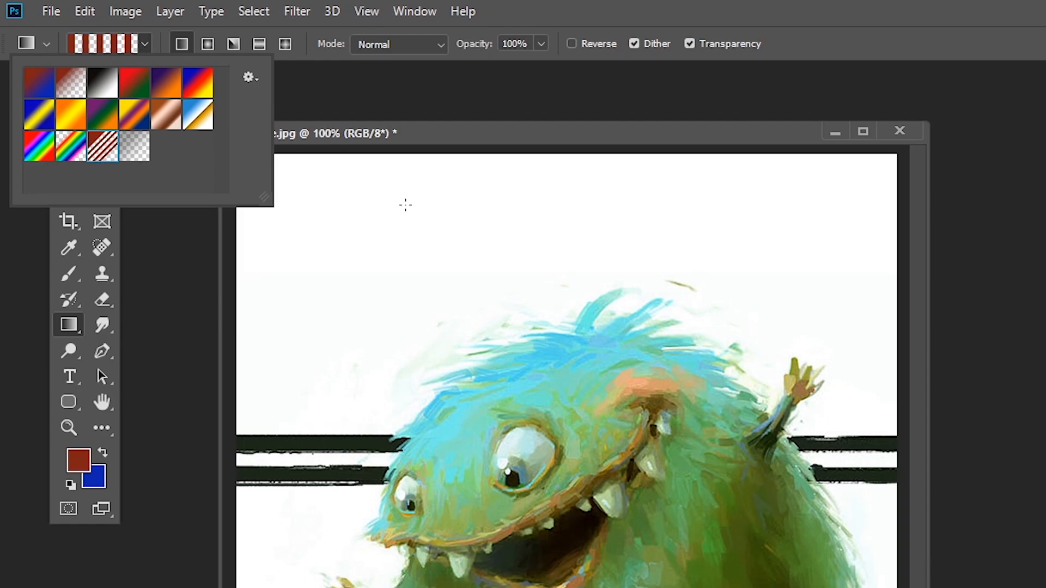
pyautogui.moveTo(425, 213); pyautogui.dragTo(516, 545)
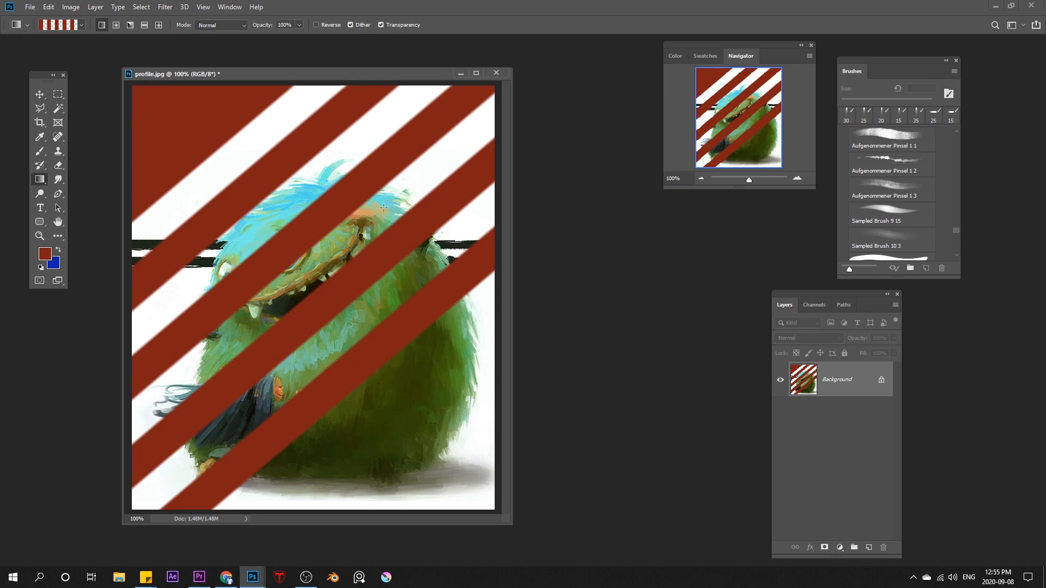
pyautogui.hotkey('ctrl', 'z')
# Choose the foreground-to-transparent gradient preset, fade dark red over the painting from the upper left, and undo the gradient.
pyautogui.click(80, 24)
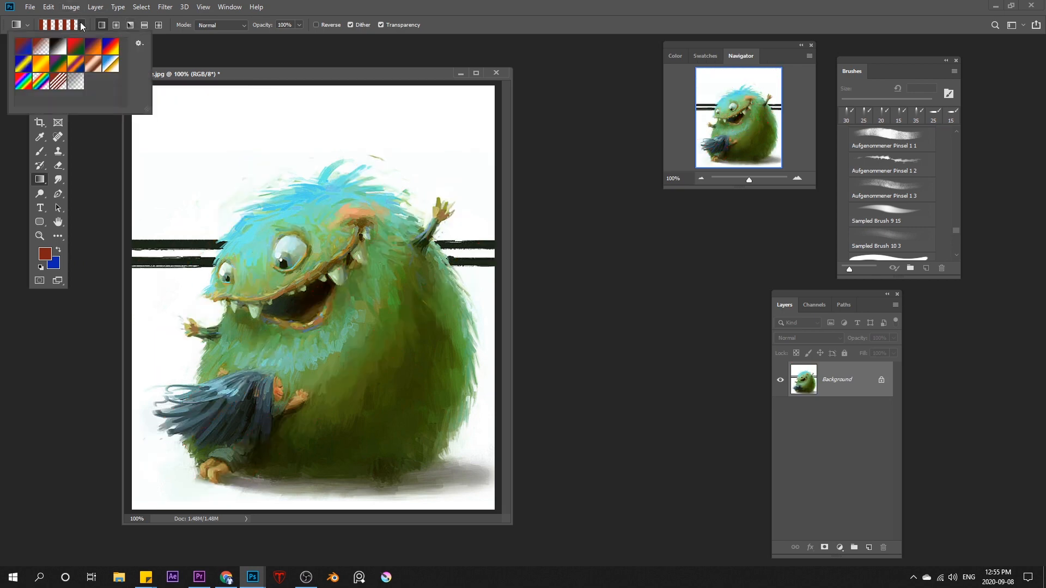
pyautogui.click(42, 46)
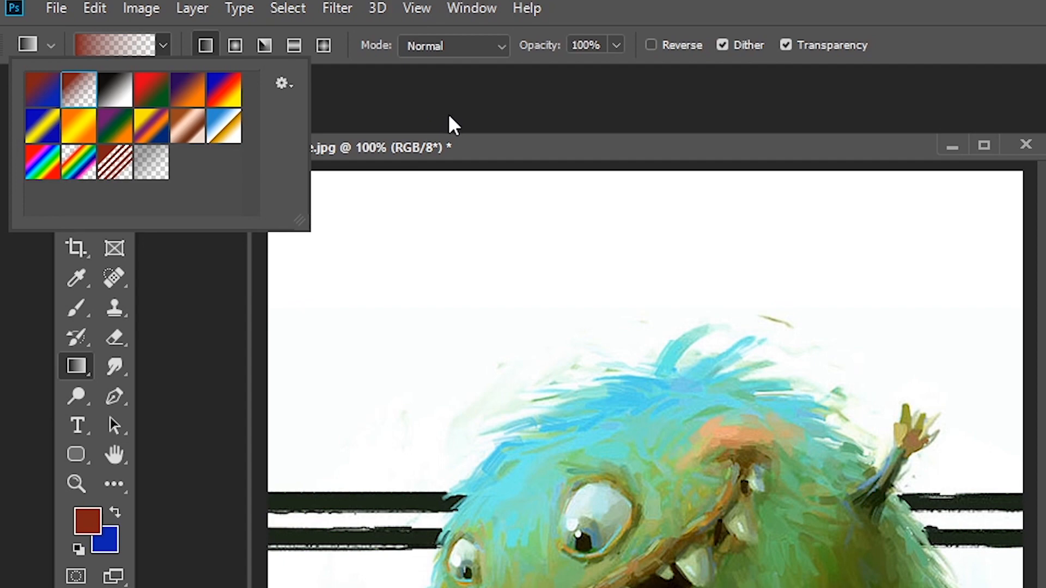
pyautogui.click(385, 156)
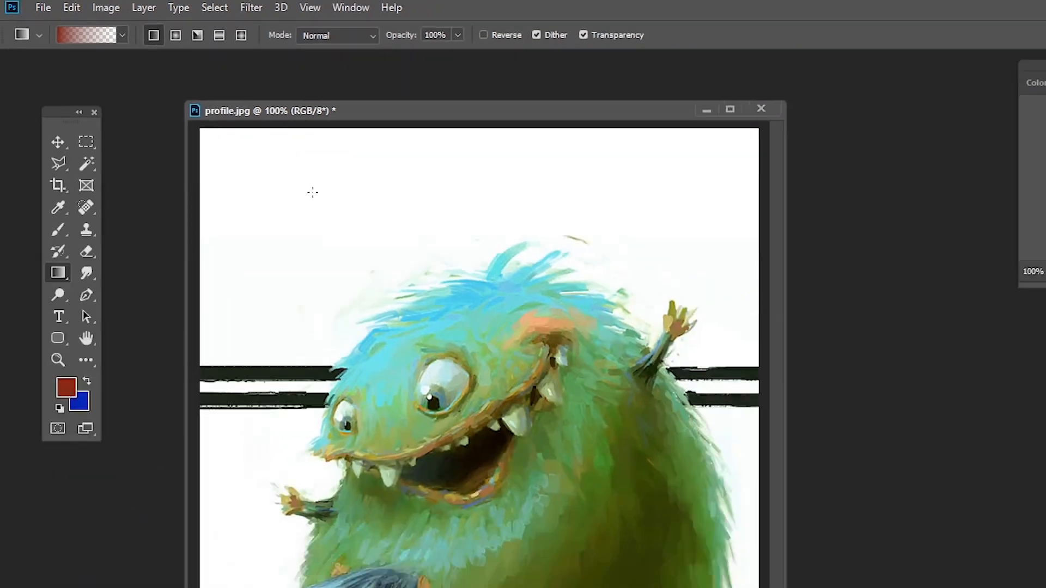
pyautogui.moveTo(421, 261); pyautogui.dragTo(546, 405)
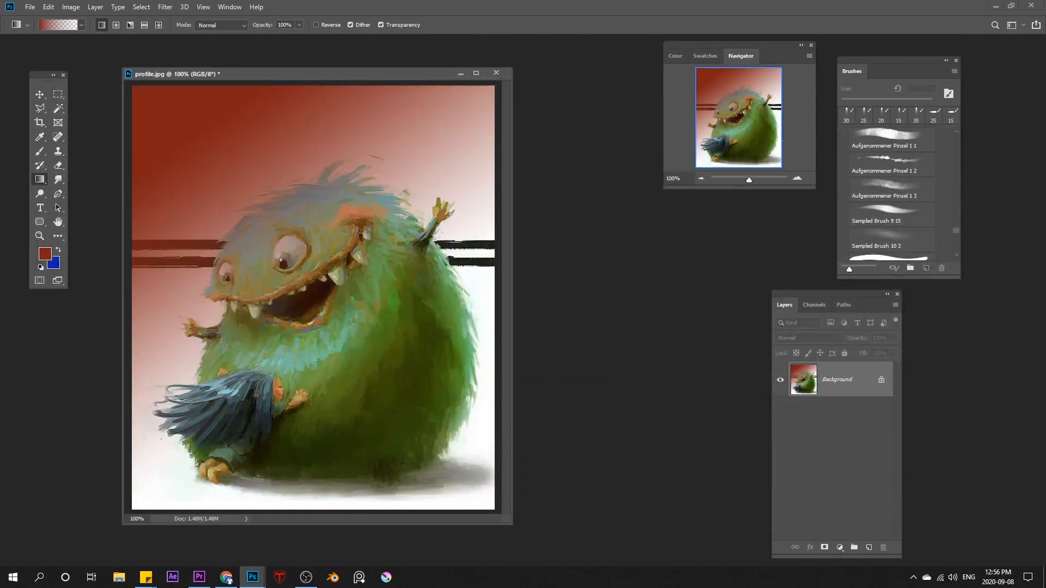
pyautogui.hotkey('ctrl', 'z')
# Lasso the monster's head, sample white from the background, fade a white-to-transparent gradient down over the selection, and undo the gradient.
pyautogui.moveTo(39, 108); pyautogui.dragTo(109, 109)
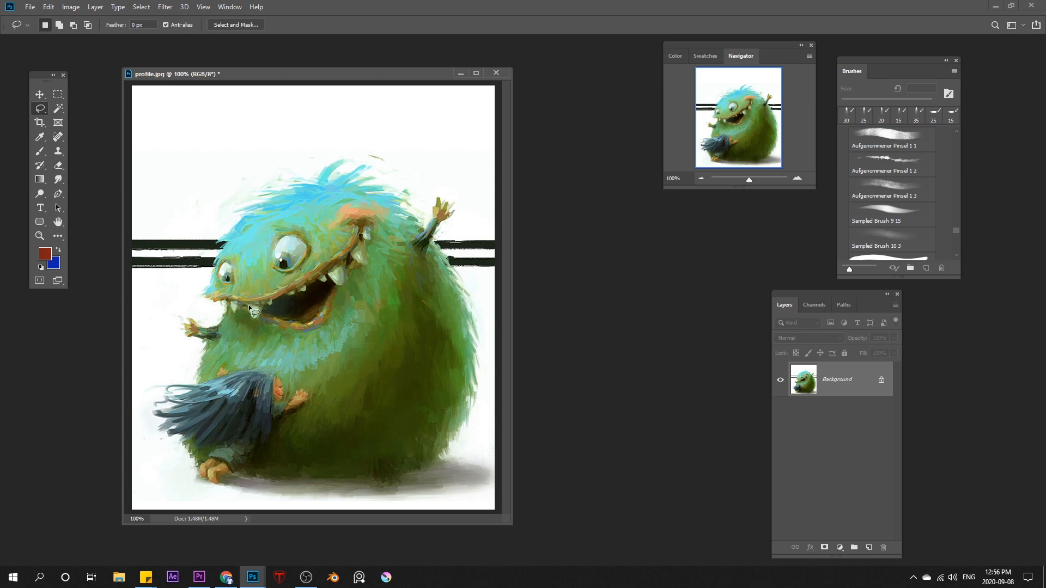
pyautogui.moveTo(206, 298)
pyautogui.mouseDown()
pyautogui.moveTo(226, 236)
pyautogui.moveTo(273, 197)
pyautogui.moveTo(321, 176)
pyautogui.moveTo(352, 172)
pyautogui.moveTo(406, 202)
pyautogui.moveTo(426, 260)
pyautogui.mouseUp()
pyautogui.moveTo(274, 310); pyautogui.dragTo(268, 310)
pyautogui.click(39, 179)
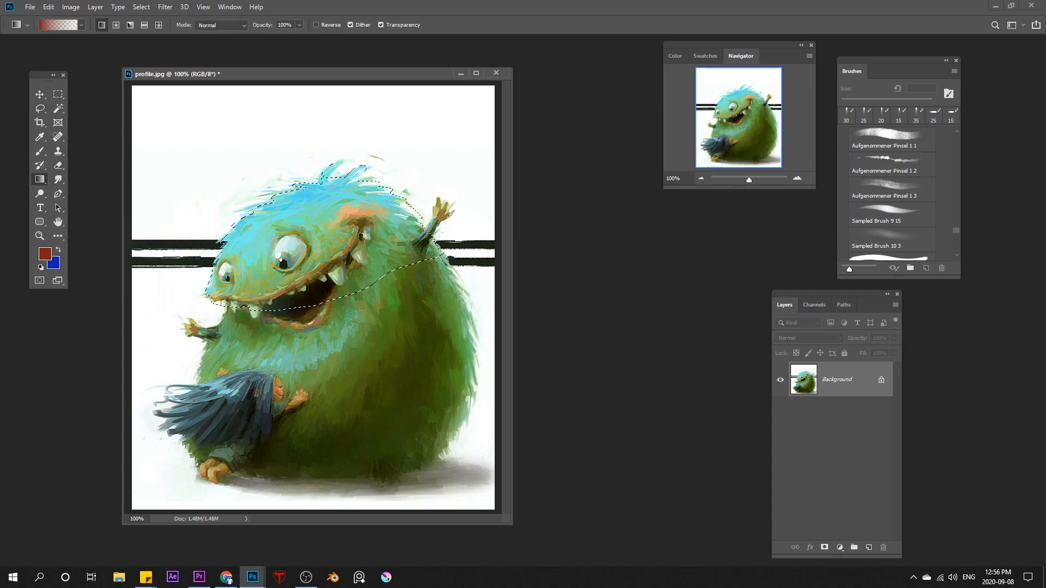
pyautogui.keyDown('alt'); pyautogui.click(300, 144); pyautogui.keyUp('alt')
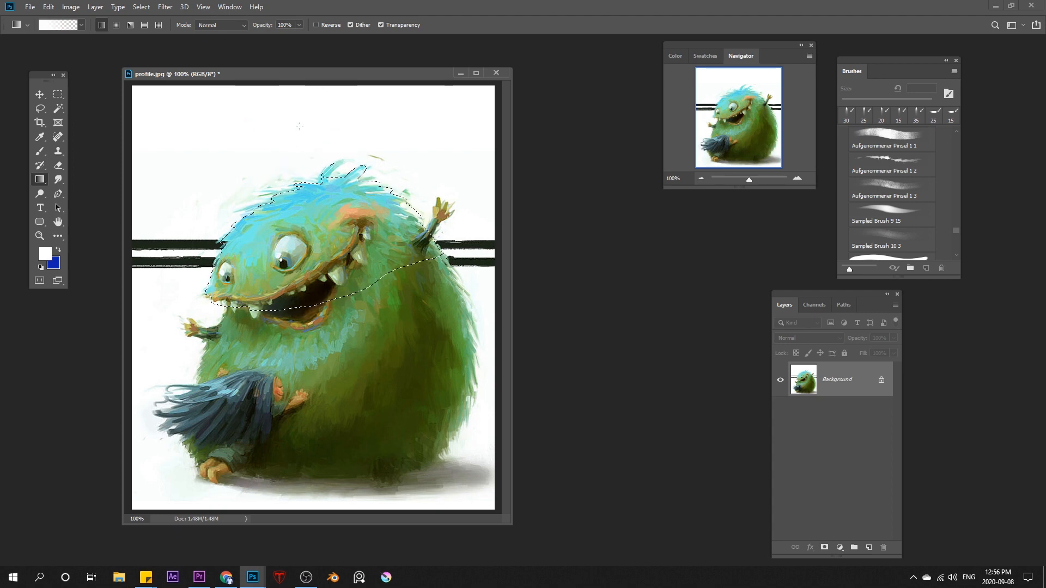
pyautogui.moveTo(304, 110); pyautogui.dragTo(325, 272)
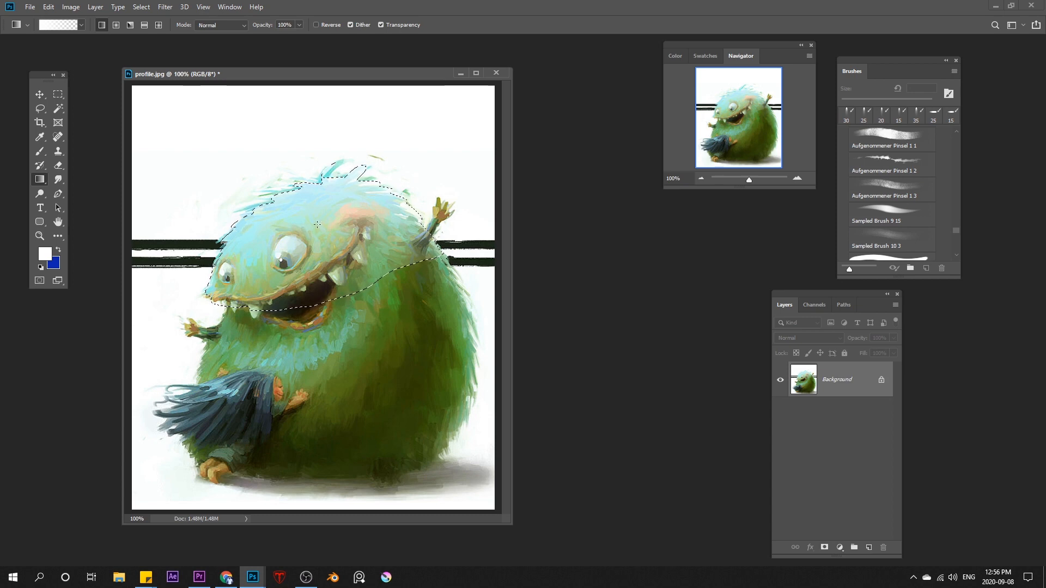
pyautogui.hotkey('ctrl', 'z')
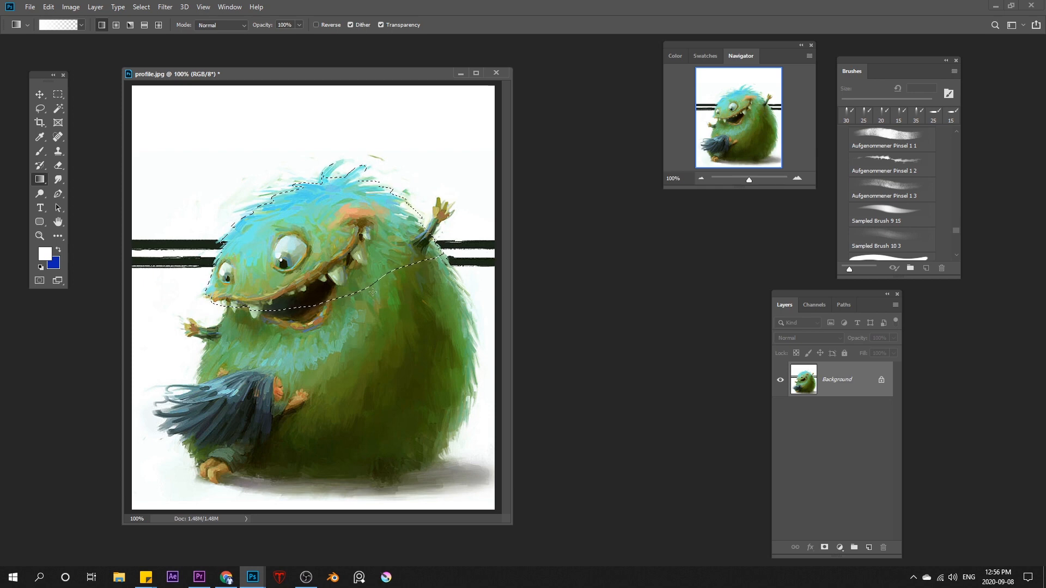
# Hide the head selection's outline, fade white gradients over the head, show the outline again, and undo the gradients.
pyautogui.hotkey('ctrl', 'h')
pyautogui.moveTo(307, 177); pyautogui.dragTo(303, 248)
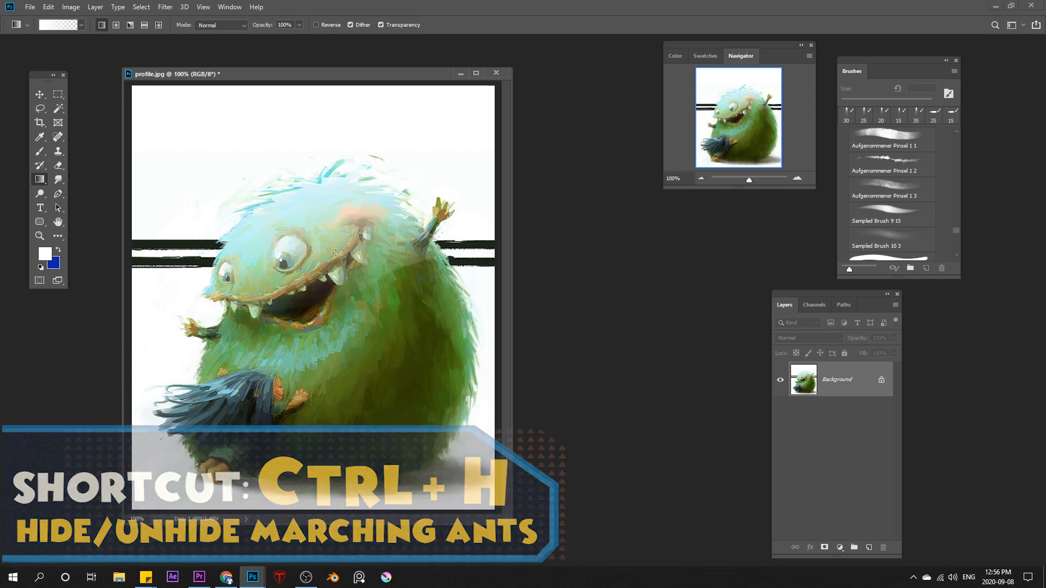
pyautogui.hotkey('ctrl', 'h')
pyautogui.hotkey('ctrl', 'd')
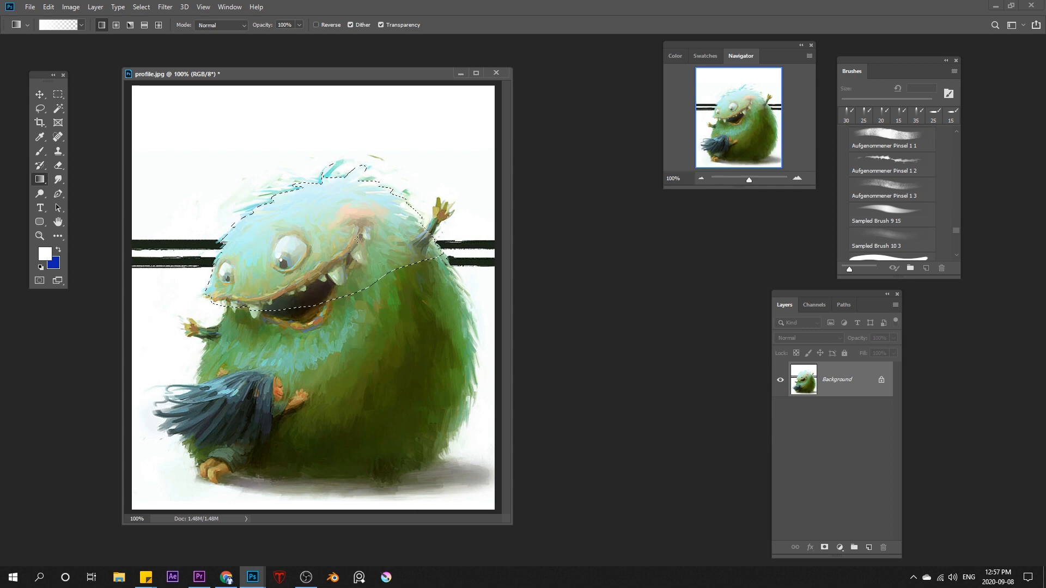
pyautogui.moveTo(333, 204); pyautogui.dragTo(322, 255)
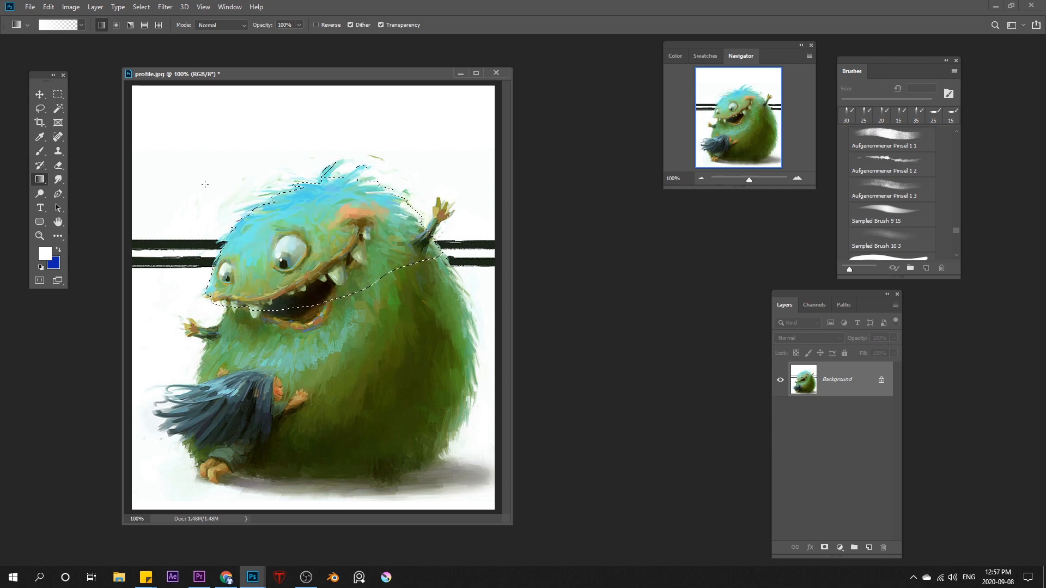
# Lasso a large round area over the monster's face and belly, fade a white gradient down over it, and undo the gradient.
pyautogui.hotkey('ctrl', 'd')
pyautogui.click(40, 108)
pyautogui.moveTo(297, 201)
pyautogui.mouseDown()
pyautogui.moveTo(424, 365)
pyautogui.moveTo(341, 196)
pyautogui.mouseUp()
pyautogui.press('g')
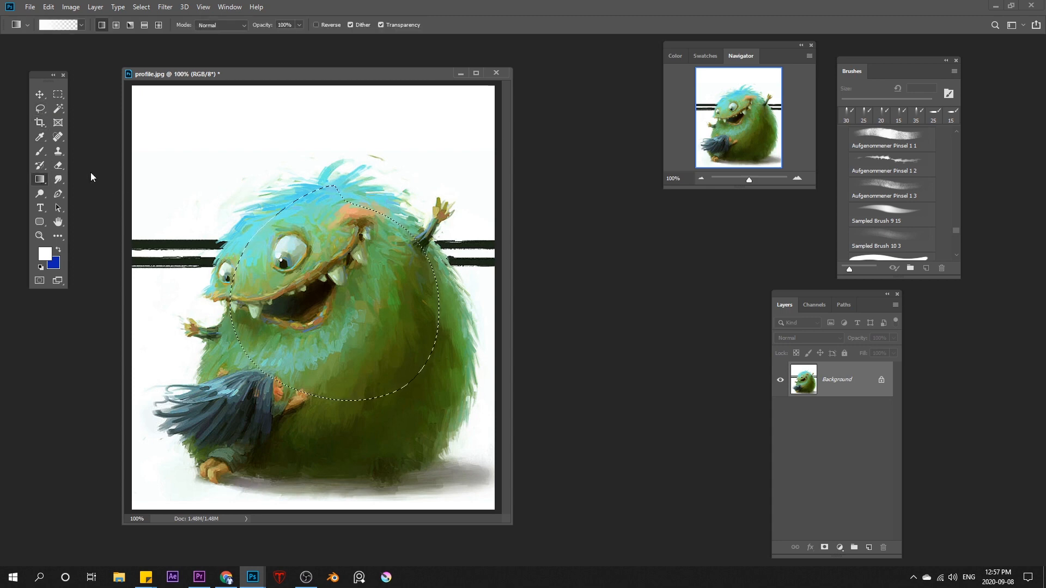
pyautogui.hotkey('ctrl', 'd')
pyautogui.moveTo(338, 170); pyautogui.dragTo(328, 392)
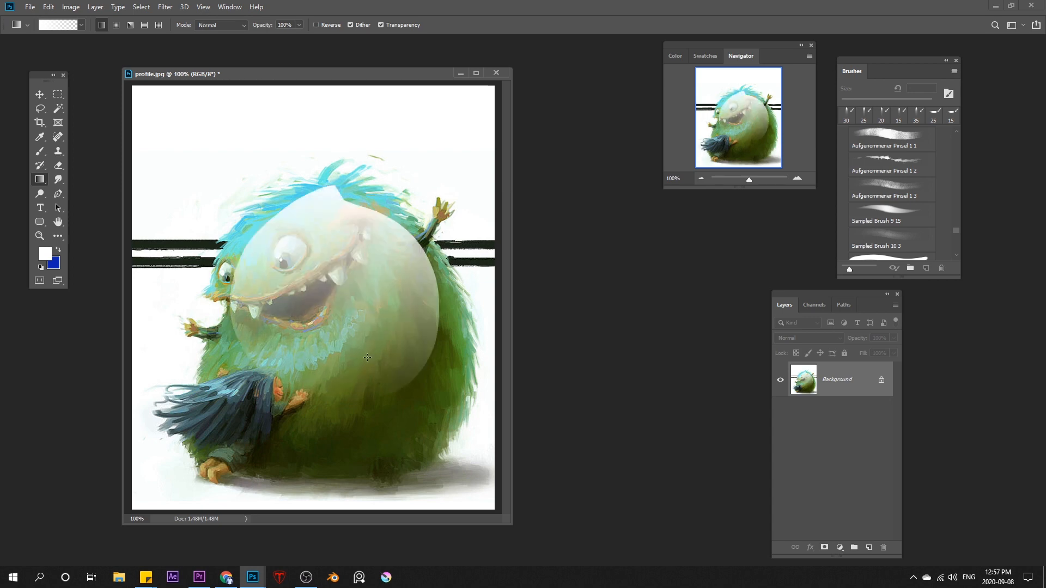
pyautogui.hotkey('ctrl', 'z')
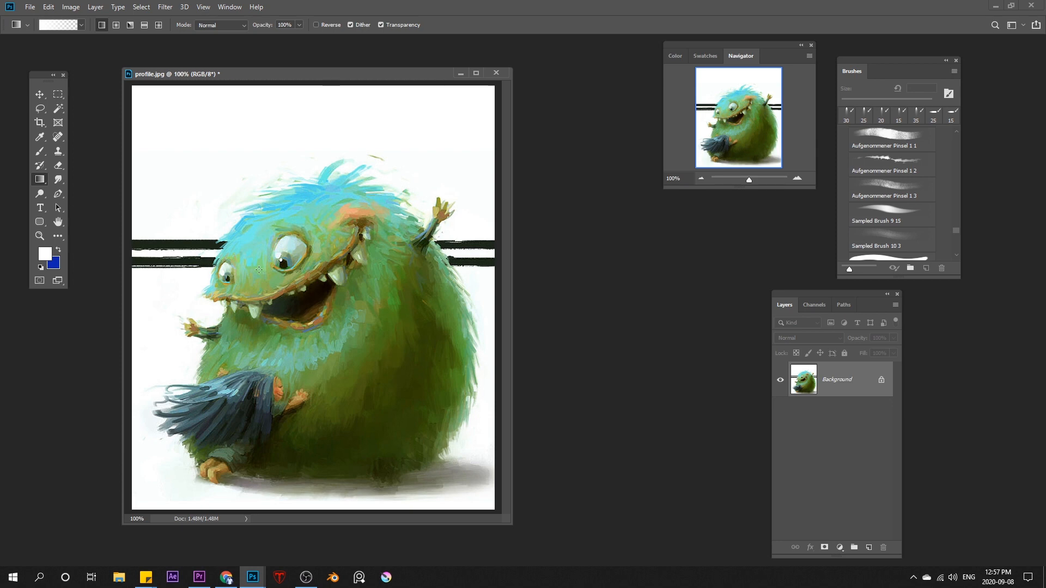
# Clone part of the monster's mouth onto the fur beside it with the Clone Stamp Tool, and undo the cloning.
pyautogui.click(58, 153)
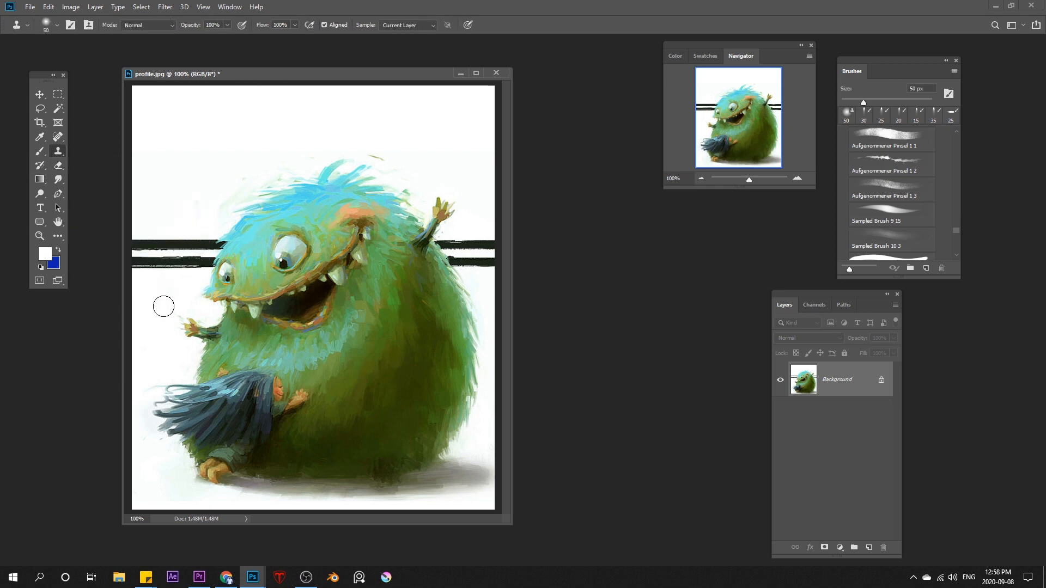
pyautogui.press(']')
pyautogui.press(']')
pyautogui.press(']')
pyautogui.press(']')
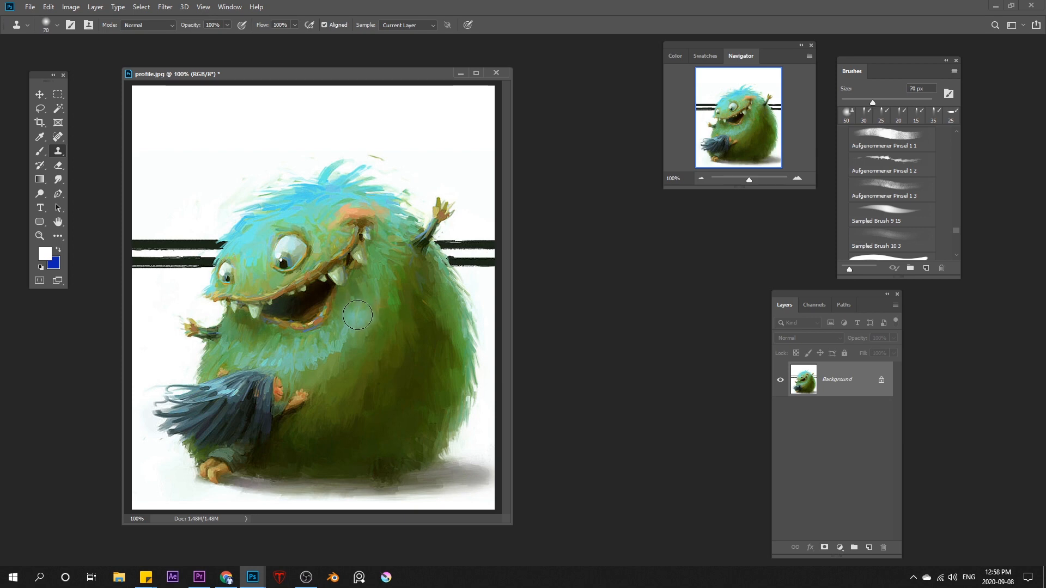
pyautogui.moveTo(371, 292); pyautogui.dragTo(377, 275)
pyautogui.press('[')
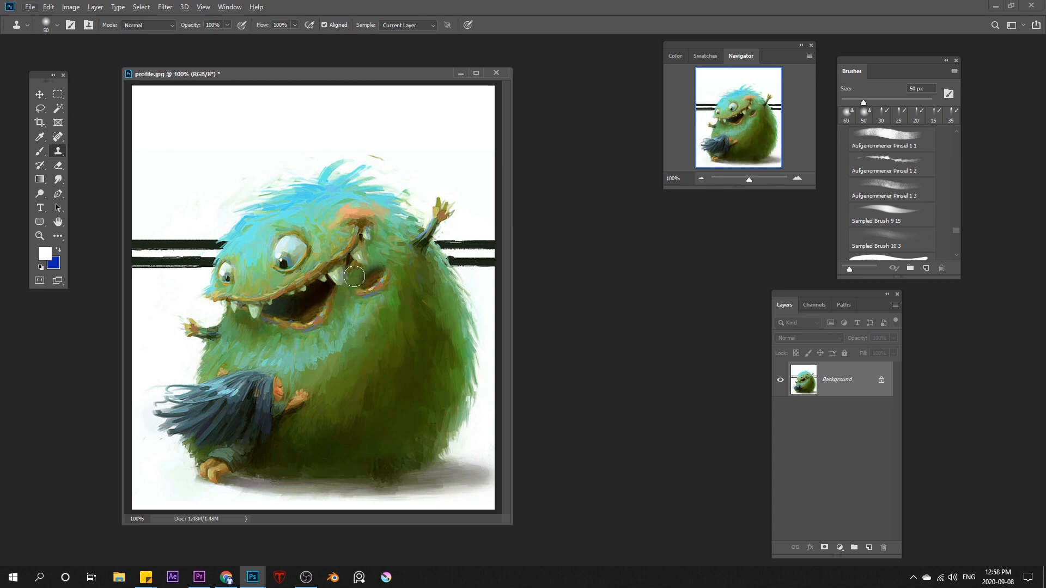
pyautogui.hotkey('ctrl', 'z')
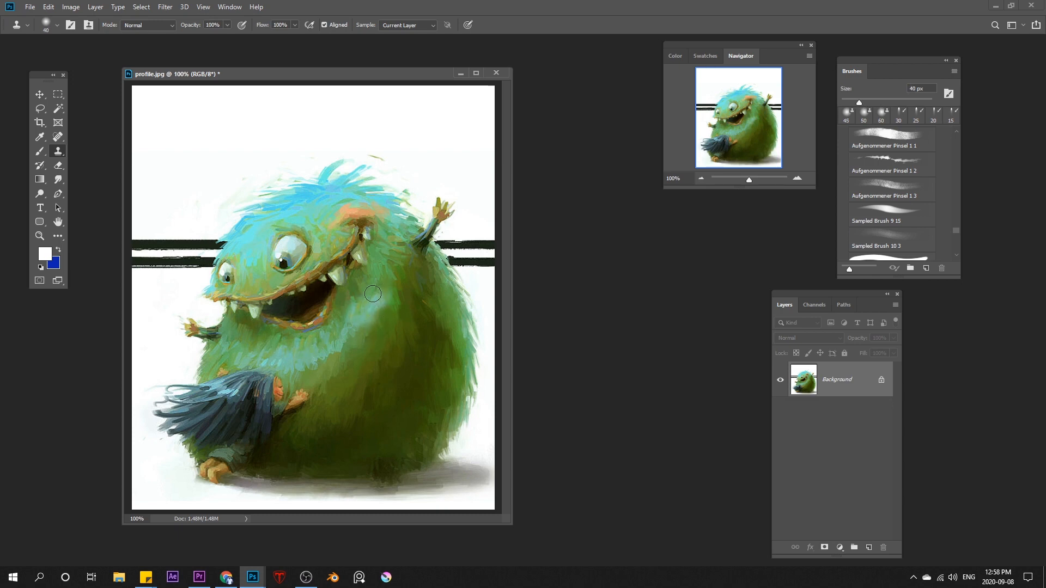
# Sample the light chest fur, enlarge the Clone Stamp brush to 90 px, and clone the fur onto the body beside the mouth.
pyautogui.keyDown('alt'); pyautogui.click(306, 347); pyautogui.keyUp('alt')
pyautogui.press(']')
pyautogui.press(']')
pyautogui.press(']')
pyautogui.press(']')
pyautogui.press(']')
pyautogui.click(386, 293)
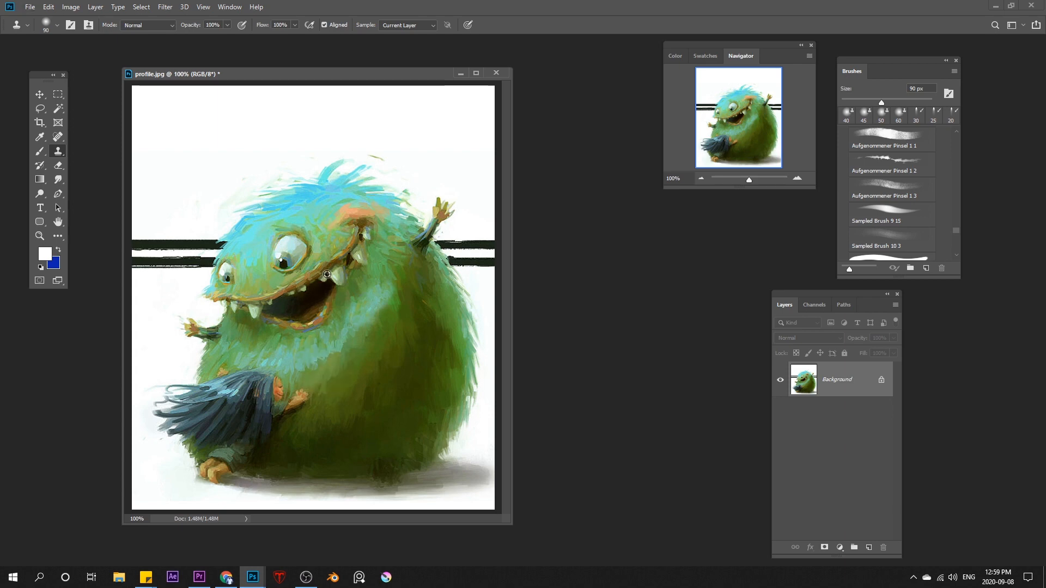
# Enlarge the Clone Stamp brush to 125 px, clone the toothed edge of the mouth onto the belly, and undo the cloning.
pyautogui.press(']')
pyautogui.press(']')
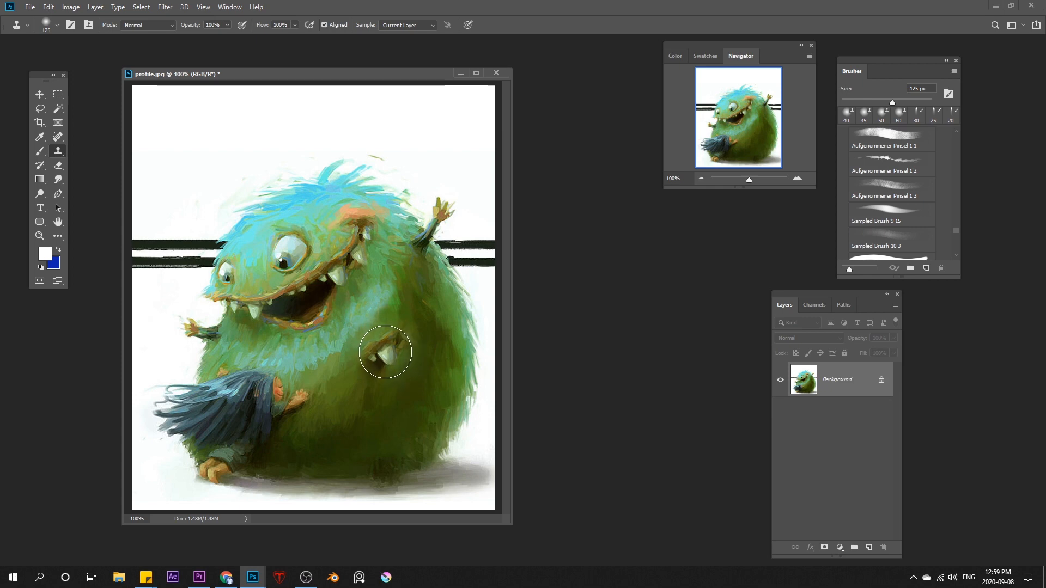
pyautogui.moveTo(379, 354); pyautogui.dragTo(373, 350)
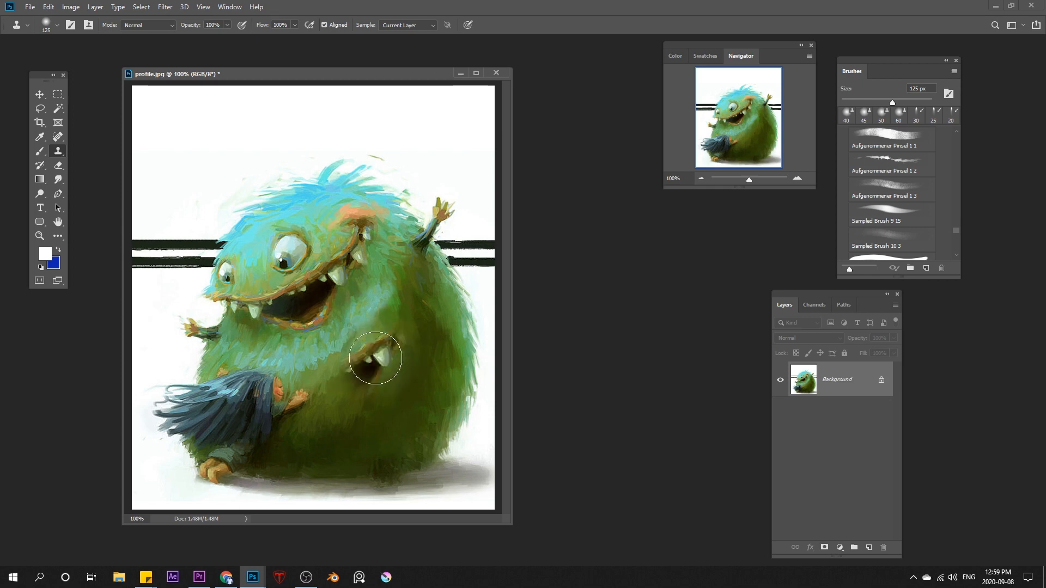
pyautogui.moveTo(381, 509); pyautogui.dragTo(374, 485)
pyautogui.hotkey('ctrl', 'z')
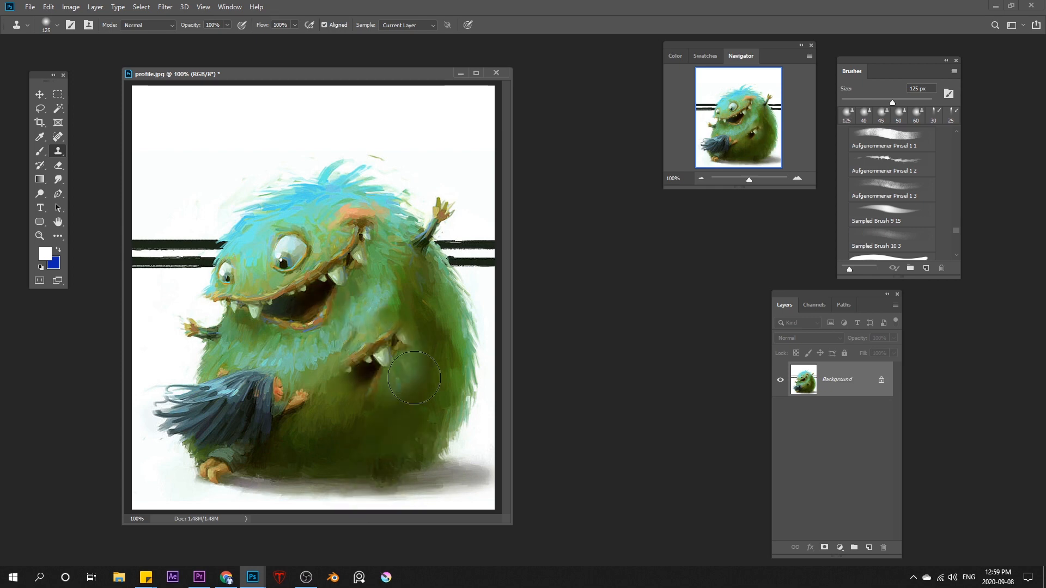
pyautogui.moveTo(433, 170); pyautogui.dragTo(410, 198)
pyautogui.hotkey('ctrl', 'z')
pyautogui.hotkey('ctrl', 'z')
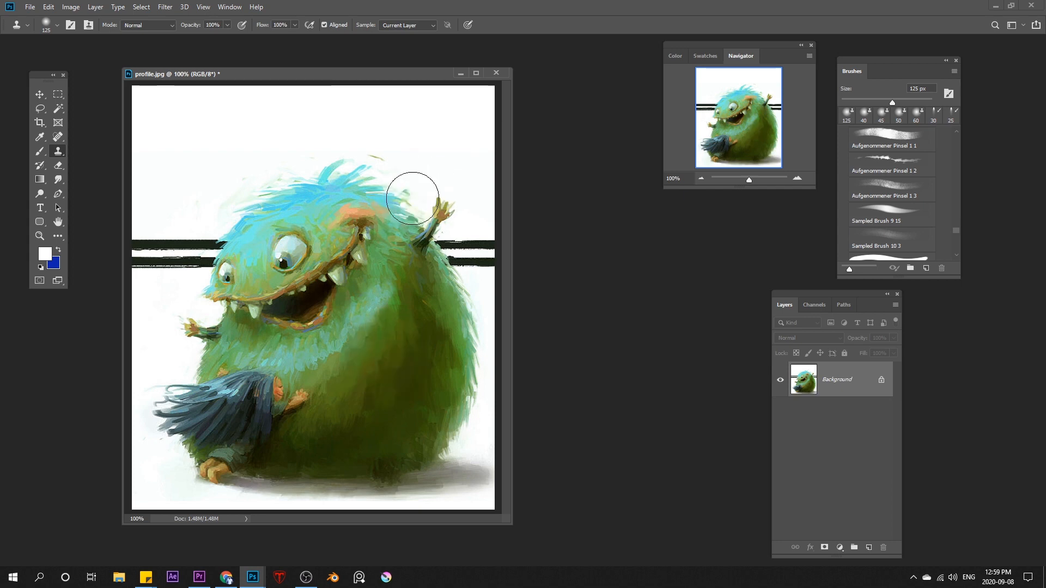
# Smudge the monster's head fur outward with Sampled Brush 9 15 at 54% strength, using 45 px and 35 px sizes, and undo the smudging.
pyautogui.moveTo(894, 79)
pyautogui.mouseDown()
pyautogui.moveTo(622, 116)
pyautogui.moveTo(561, 154)
pyautogui.moveTo(561, 184)
pyautogui.moveTo(558, 165)
pyautogui.mouseUp()
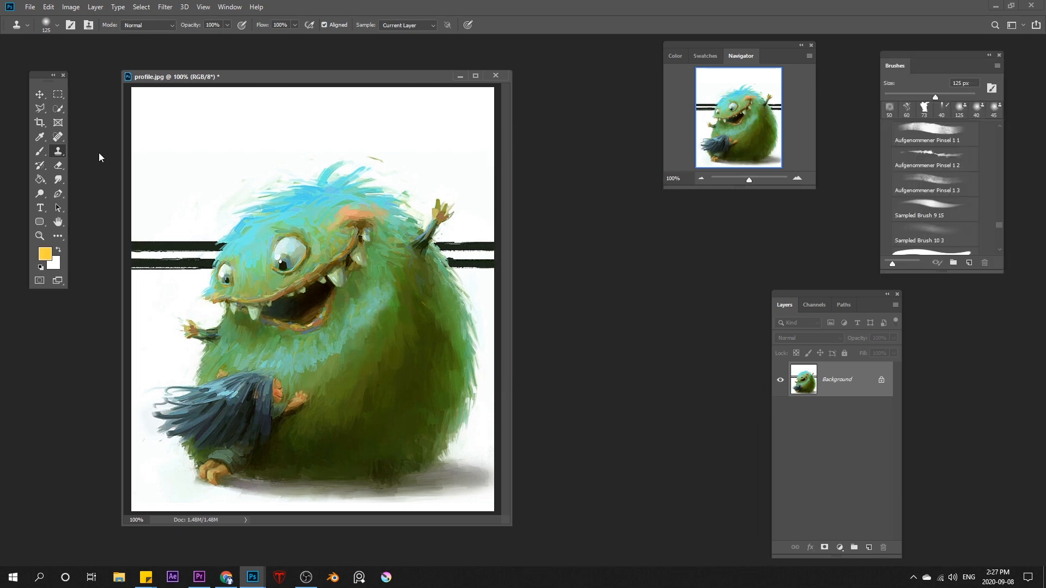
pyautogui.click(60, 179)
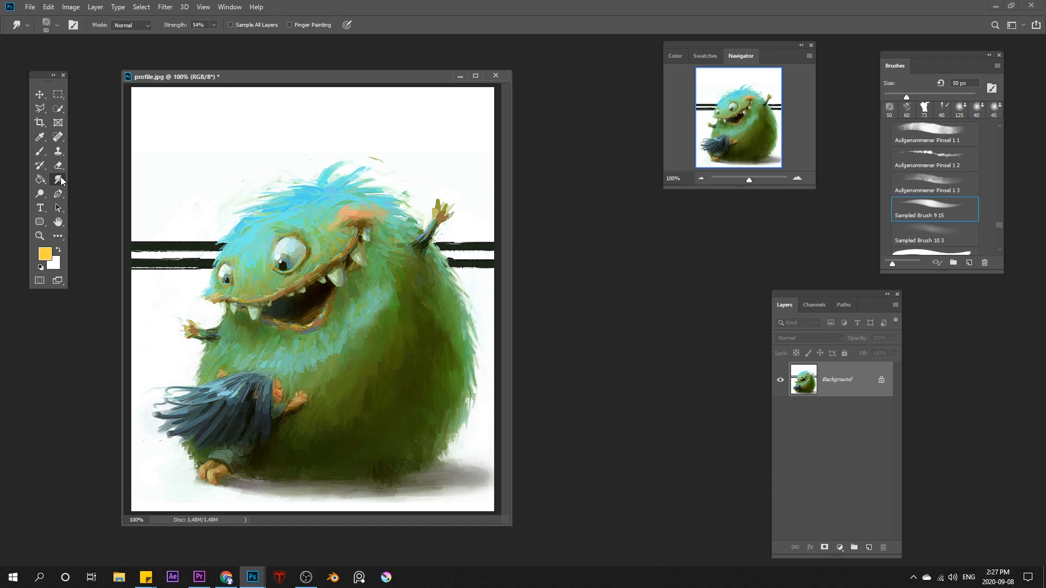
pyautogui.press(']')
pyautogui.press('[')
pyautogui.press('[')
pyautogui.moveTo(321, 193); pyautogui.dragTo(339, 164)
pyautogui.moveTo(340, 194); pyautogui.dragTo(394, 145)
pyautogui.press('[')
pyautogui.press('[')
pyautogui.moveTo(355, 191); pyautogui.dragTo(425, 157)
pyautogui.moveTo(397, 206); pyautogui.dragTo(408, 158)
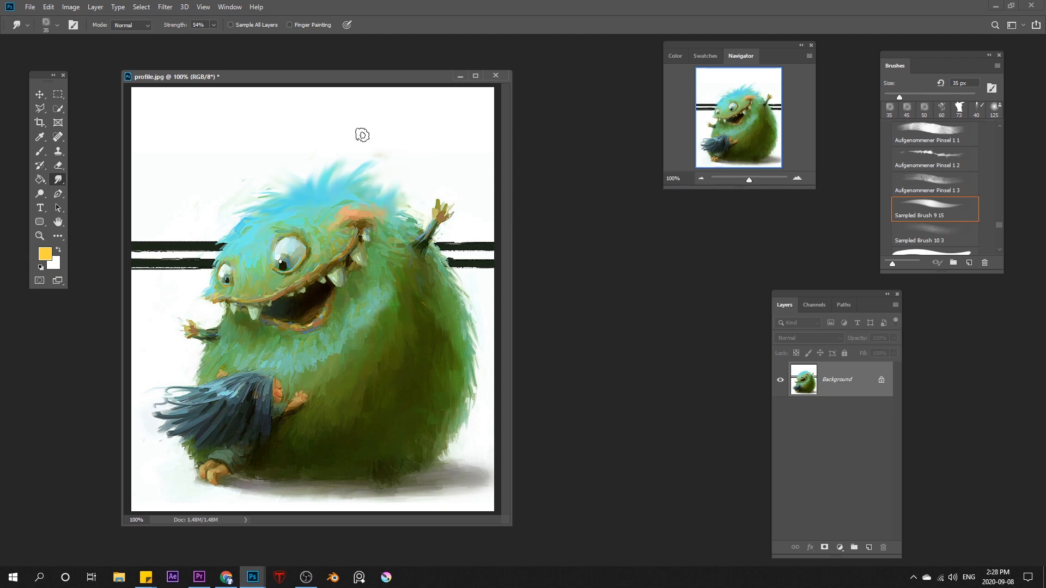
pyautogui.hotkey('ctrl', 'z')
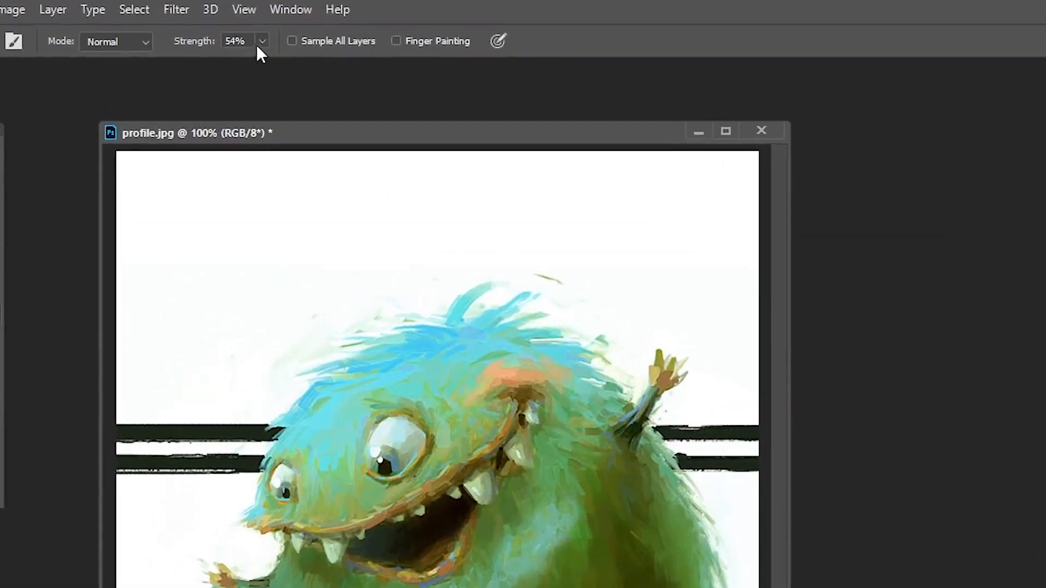
# Set the Smudge Tool strength to 96%, pull long smudges out of the blue head fur, and undo the smudging.
pyautogui.click(213, 24)
pyautogui.moveTo(228, 36); pyautogui.dragTo(235, 36)
pyautogui.moveTo(299, 61); pyautogui.dragTo(302, 61)
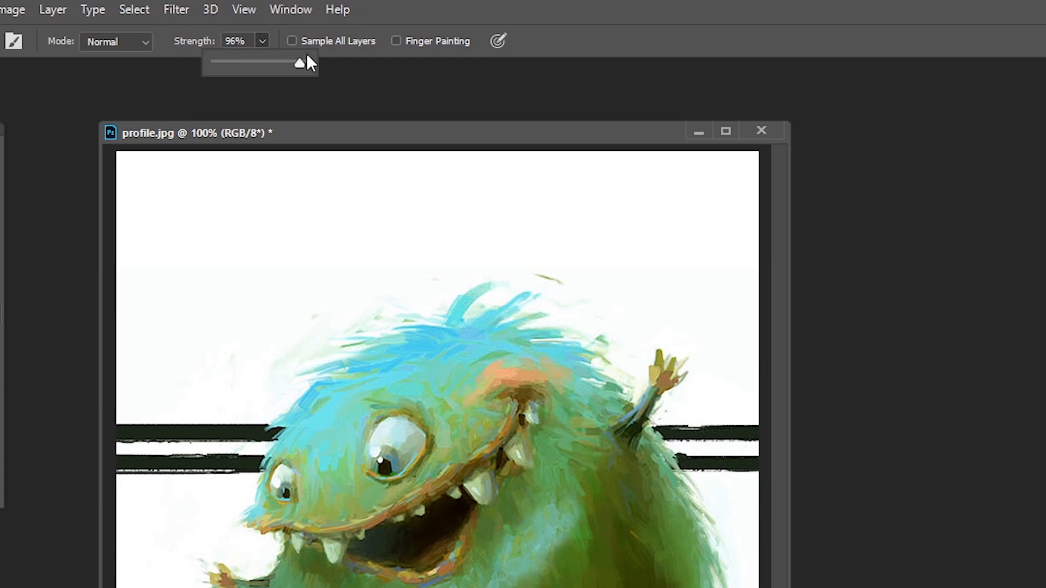
pyautogui.click(355, 72)
pyautogui.moveTo(433, 353); pyautogui.dragTo(343, 314)
pyautogui.moveTo(436, 354)
pyautogui.mouseDown()
pyautogui.moveTo(436, 251)
pyautogui.moveTo(485, 240)
pyautogui.mouseUp()
pyautogui.moveTo(442, 349)
pyautogui.mouseDown()
pyautogui.moveTo(561, 284)
pyautogui.moveTo(550, 319)
pyautogui.moveTo(593, 354)
pyautogui.moveTo(616, 343)
pyautogui.mouseUp()
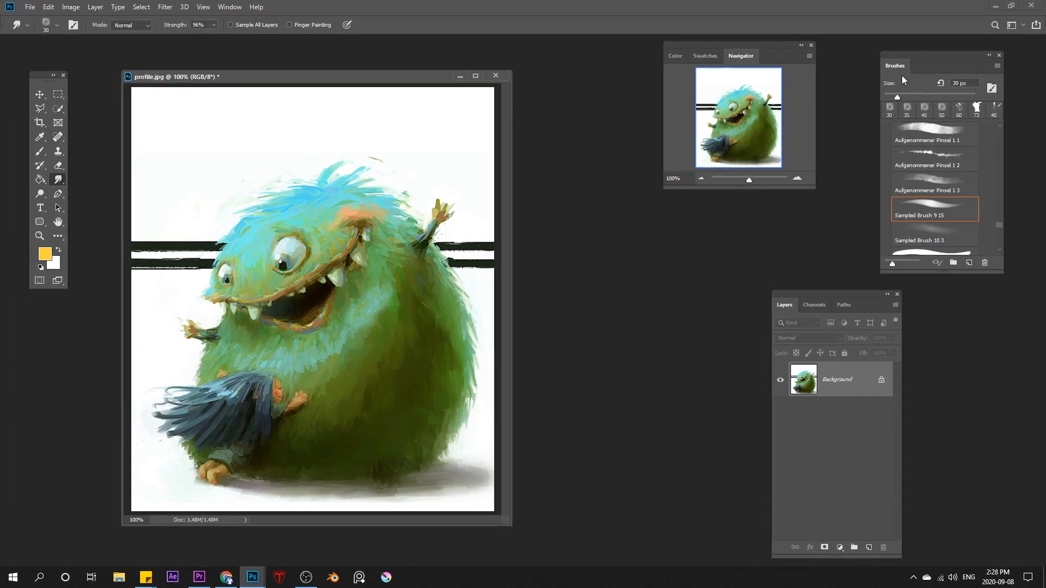
# Switch the Smudge Tool to the splatter brush Aufgenommener Pinsel 1 2 and smudge the monster's blue head fur, adjusting the size to 90 px.
pyautogui.moveTo(901, 75)
pyautogui.mouseDown()
pyautogui.moveTo(844, 124)
pyautogui.moveTo(628, 176)
pyautogui.mouseUp()
pyautogui.click(618, 273)
pyautogui.moveTo(392, 218)
pyautogui.mouseDown()
pyautogui.moveTo(337, 142)
pyautogui.moveTo(264, 186)
pyautogui.moveTo(285, 159)
pyautogui.moveTo(256, 185)
pyautogui.moveTo(285, 174)
pyautogui.moveTo(241, 168)
pyautogui.moveTo(250, 220)
pyautogui.mouseUp()
pyautogui.hotkey('ctrl', 'z')
pyautogui.press('[')
pyautogui.press(']')
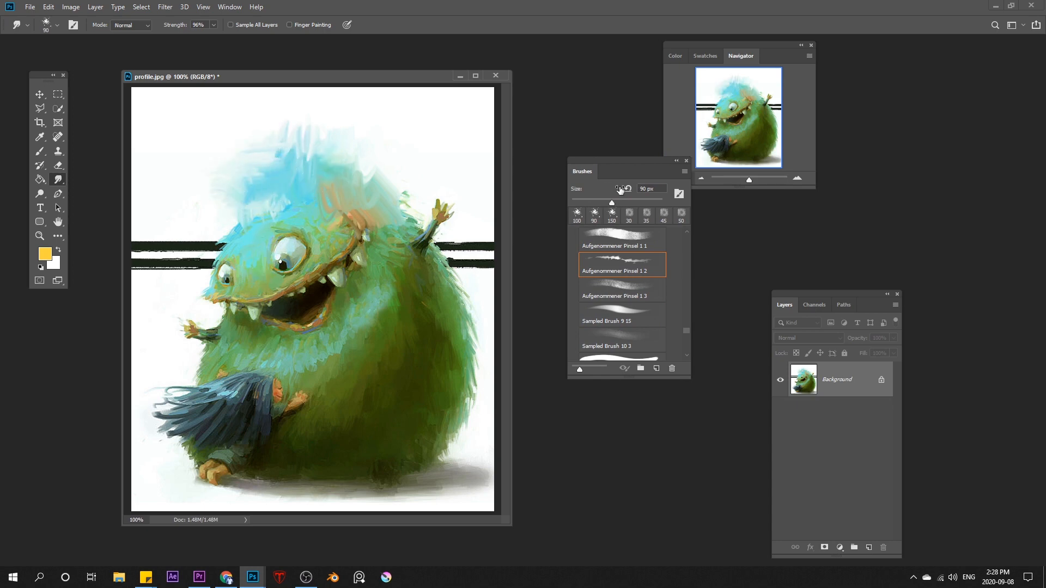
# Enlarge the splatter smudge brush to 125 px and pull the head fur further up and outward.
pyautogui.moveTo(612, 164); pyautogui.dragTo(599, 221)
pyautogui.press(']')
pyautogui.moveTo(353, 143)
pyautogui.mouseDown()
pyautogui.moveTo(335, 176)
pyautogui.moveTo(391, 163)
pyautogui.moveTo(397, 182)
pyautogui.moveTo(381, 201)
pyautogui.moveTo(398, 180)
pyautogui.moveTo(351, 161)
pyautogui.moveTo(394, 230)
pyautogui.moveTo(391, 205)
pyautogui.mouseUp()
pyautogui.moveTo(632, 224); pyautogui.dragTo(634, 236)
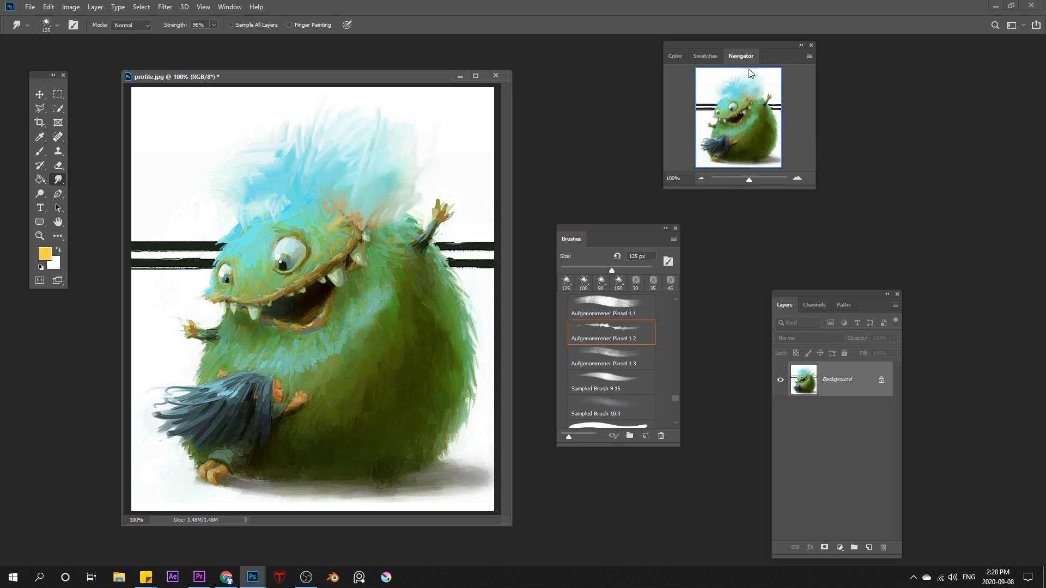
# Show the color picker beside the canvas, enable Finger Painting, and smudge orange over the raised head fur with a 150 px brush.
pyautogui.click(675, 56)
pyautogui.moveTo(768, 60)
pyautogui.mouseDown()
pyautogui.moveTo(656, 69)
pyautogui.moveTo(632, 102)
pyautogui.moveTo(637, 90)
pyautogui.mouseUp()
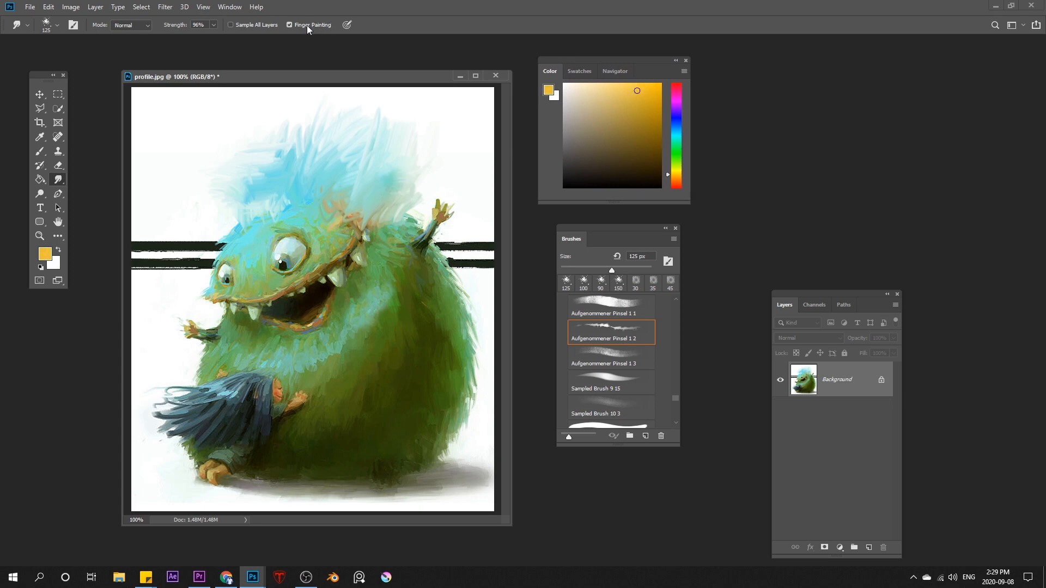
pyautogui.press(']')
pyautogui.moveTo(339, 140)
pyautogui.mouseDown()
pyautogui.moveTo(325, 182)
pyautogui.moveTo(365, 139)
pyautogui.moveTo(341, 177)
pyautogui.moveTo(393, 130)
pyautogui.moveTo(385, 182)
pyautogui.moveTo(390, 152)
pyautogui.moveTo(344, 158)
pyautogui.moveTo(377, 136)
pyautogui.moveTo(365, 202)
pyautogui.moveTo(398, 166)
pyautogui.moveTo(432, 223)
pyautogui.moveTo(416, 182)
pyautogui.moveTo(353, 171)
pyautogui.moveTo(344, 210)
pyautogui.moveTo(412, 220)
pyautogui.mouseUp()
pyautogui.press('[')
pyautogui.press('[')
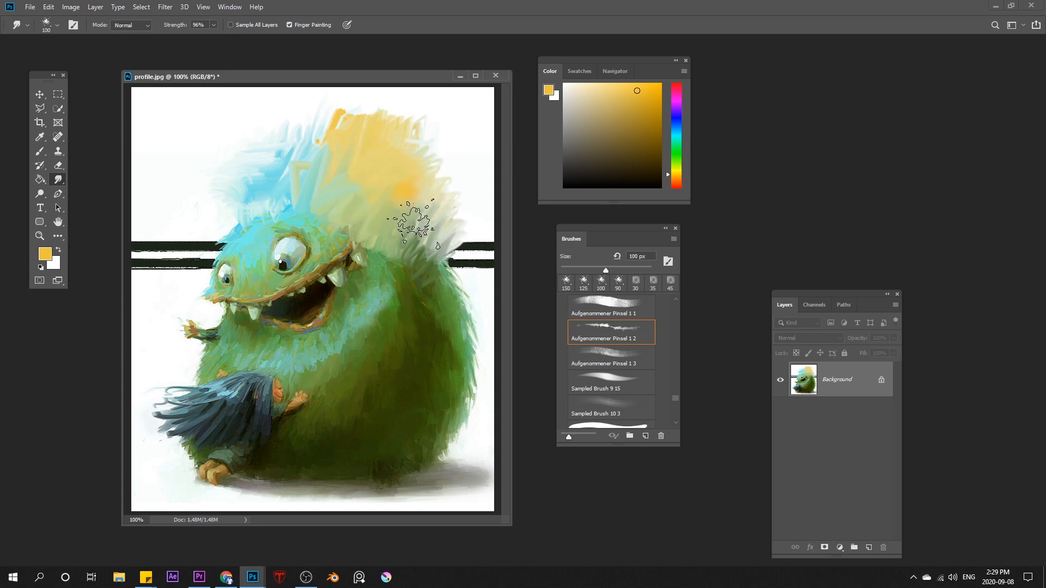
# Set the foreground color to light purple and finger-paint it from the head fur across the face toward the body.
pyautogui.click(676, 122)
pyautogui.click(676, 106)
pyautogui.click(609, 95)
pyautogui.press(']')
pyautogui.moveTo(286, 210)
pyautogui.mouseDown()
pyautogui.moveTo(262, 224)
pyautogui.moveTo(258, 210)
pyautogui.moveTo(273, 204)
pyautogui.moveTo(322, 234)
pyautogui.moveTo(376, 294)
pyautogui.moveTo(407, 308)
pyautogui.moveTo(417, 411)
pyautogui.moveTo(399, 364)
pyautogui.mouseUp()
pyautogui.press('[')
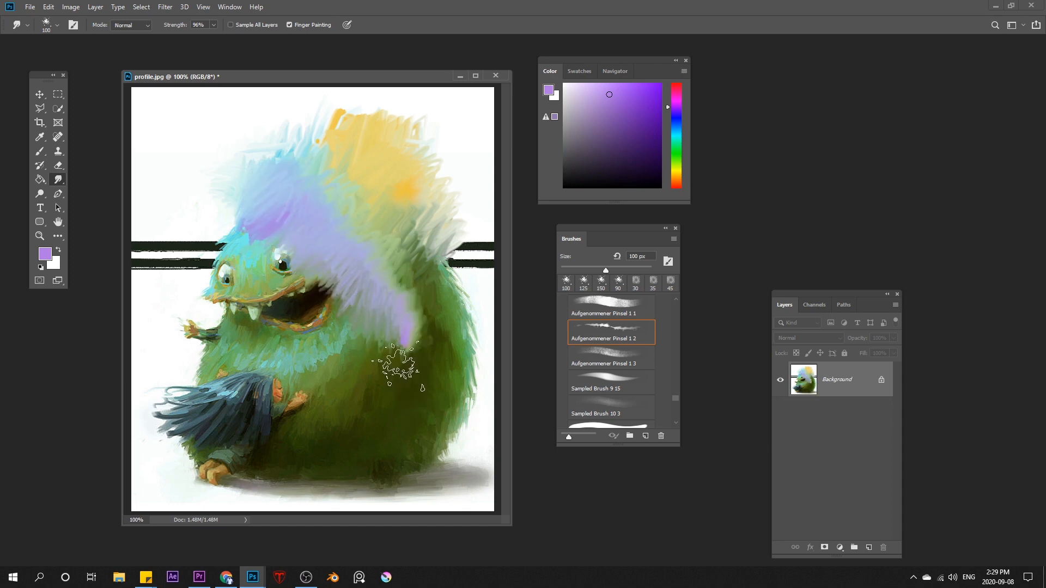
# Finger-paint the fur beside the monster's mouth with Sampled Brush 9 15 at 45 px, and undo the last stroke.
pyautogui.click(629, 384)
pyautogui.moveTo(368, 342)
pyautogui.mouseDown()
pyautogui.moveTo(347, 345)
pyautogui.moveTo(353, 287)
pyautogui.moveTo(329, 306)
pyautogui.mouseUp()
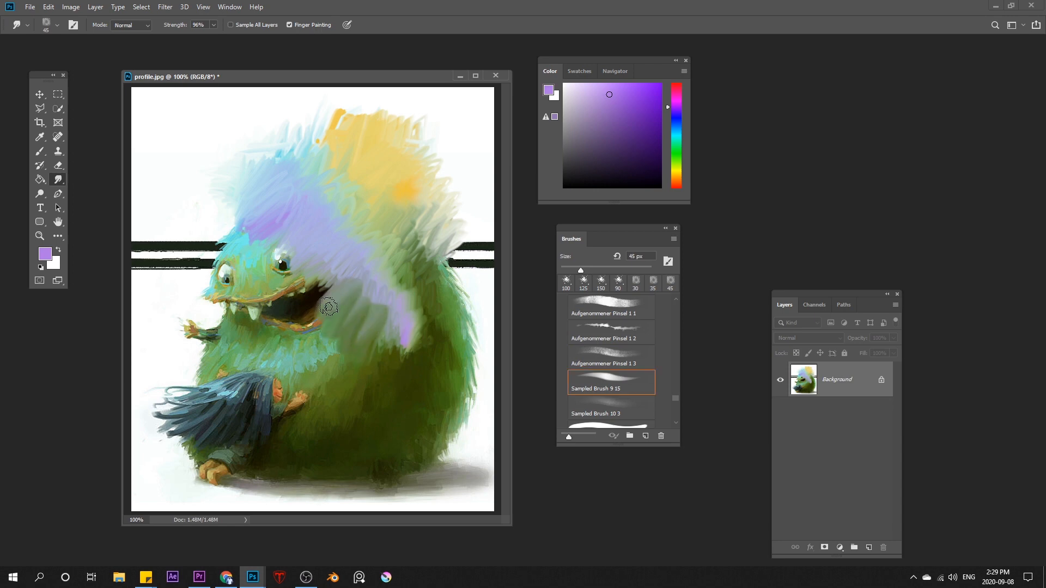
pyautogui.moveTo(390, 267)
pyautogui.mouseDown()
pyautogui.moveTo(386, 233)
pyautogui.moveTo(405, 274)
pyautogui.moveTo(401, 231)
pyautogui.moveTo(379, 209)
pyautogui.moveTo(408, 237)
pyautogui.moveTo(392, 287)
pyautogui.moveTo(429, 256)
pyautogui.moveTo(367, 262)
pyautogui.mouseUp()
pyautogui.press(']')
pyautogui.hotkey('ctrl', 'z')
# Choose a square brush, reduce it to 60 px, and finger-paint blocky purple smudges over the fur beside the monster's face.
pyautogui.moveTo(676, 398); pyautogui.dragTo(675, 403)
pyautogui.click(629, 360)
pyautogui.press('[')
pyautogui.press('[')
pyautogui.press('[')
pyautogui.press('[')
pyautogui.press('[')
pyautogui.press('[')
pyautogui.press('[')
pyautogui.press('[')
pyautogui.press('[')
pyautogui.press('[')
pyautogui.press('[')
pyautogui.press('[')
pyautogui.press('[')
pyautogui.press('[')
pyautogui.moveTo(358, 294)
pyautogui.mouseDown()
pyautogui.moveTo(360, 242)
pyautogui.moveTo(344, 261)
pyautogui.moveTo(391, 261)
pyautogui.moveTo(381, 219)
pyautogui.moveTo(393, 255)
pyautogui.moveTo(421, 263)
pyautogui.moveTo(371, 249)
pyautogui.moveTo(411, 232)
pyautogui.moveTo(427, 260)
pyautogui.mouseUp()
pyautogui.press('[')
pyautogui.moveTo(676, 402); pyautogui.dragTo(675, 388)
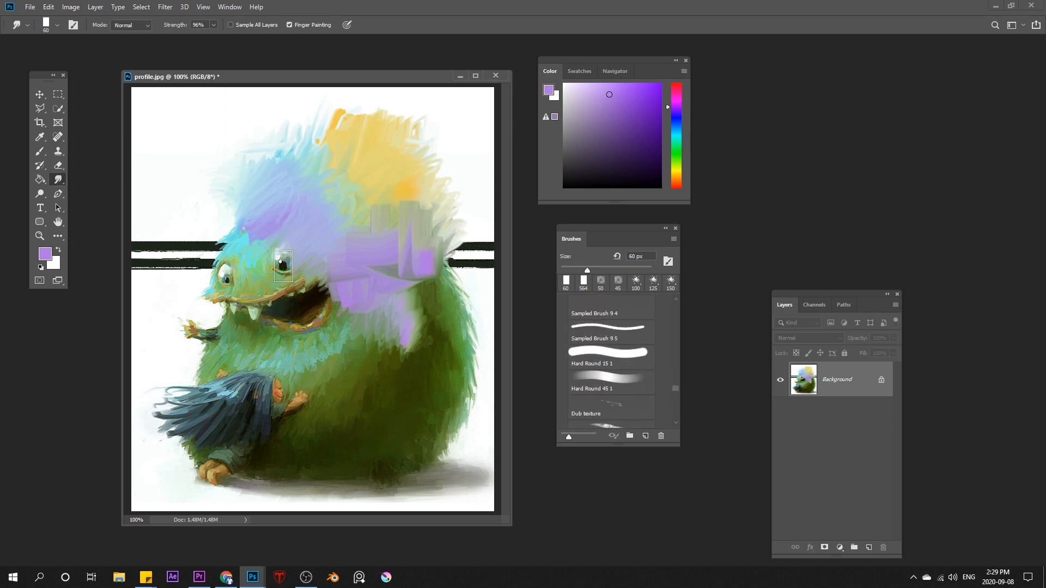
# Paint light purple strokes beside the monster's head using the Mixer Brush Tool with Sampled Brush 8 10 at 45 px.
pyautogui.click(42, 152)
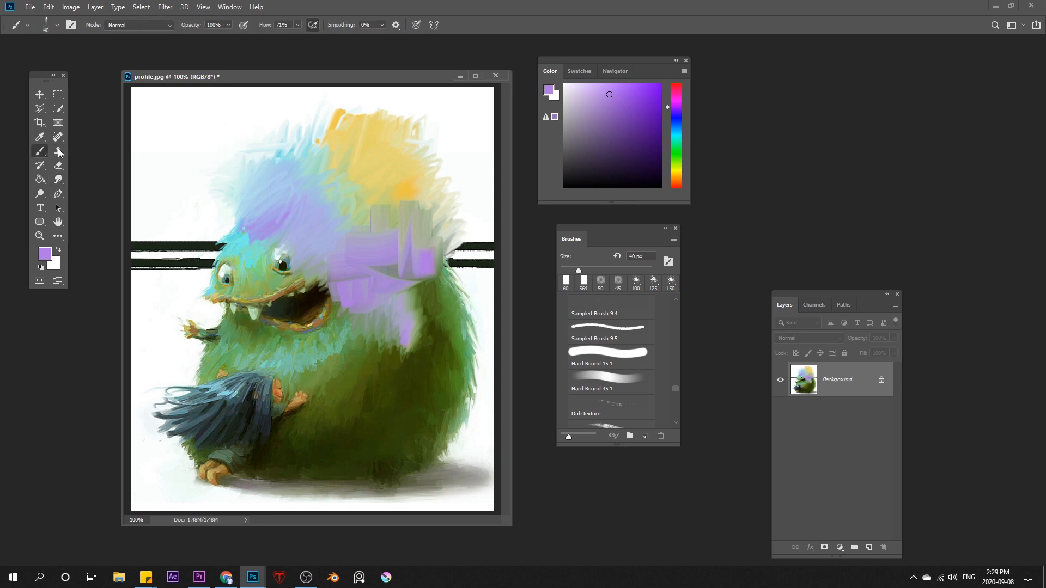
pyautogui.rightClick(43, 153)
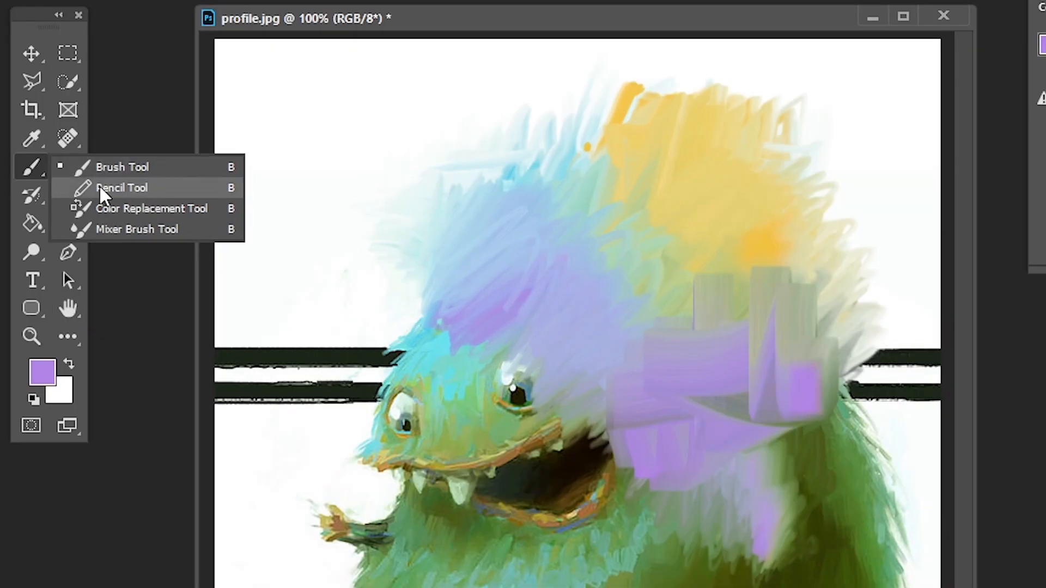
pyautogui.click(130, 229)
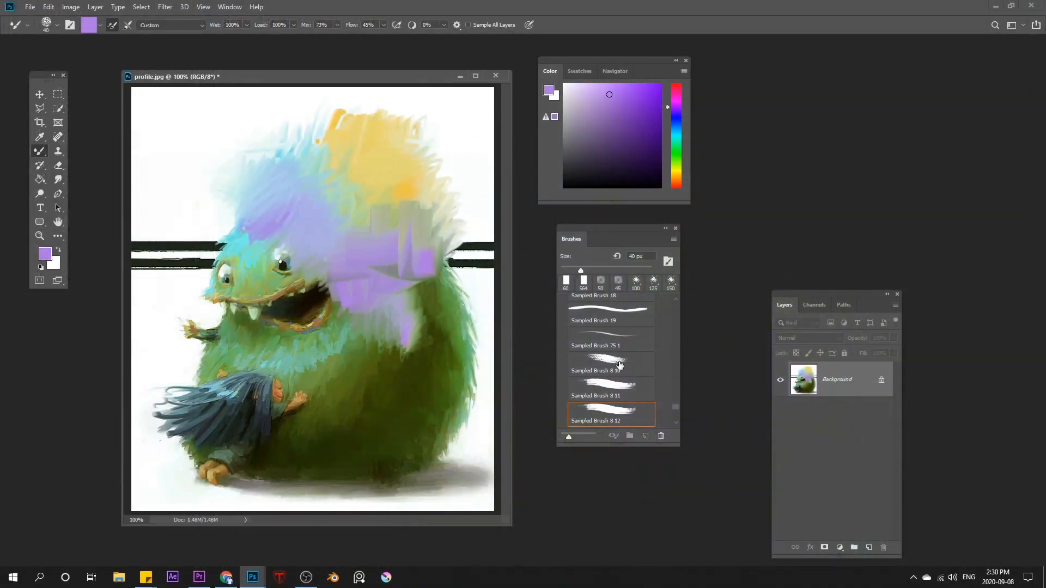
pyautogui.click(620, 364)
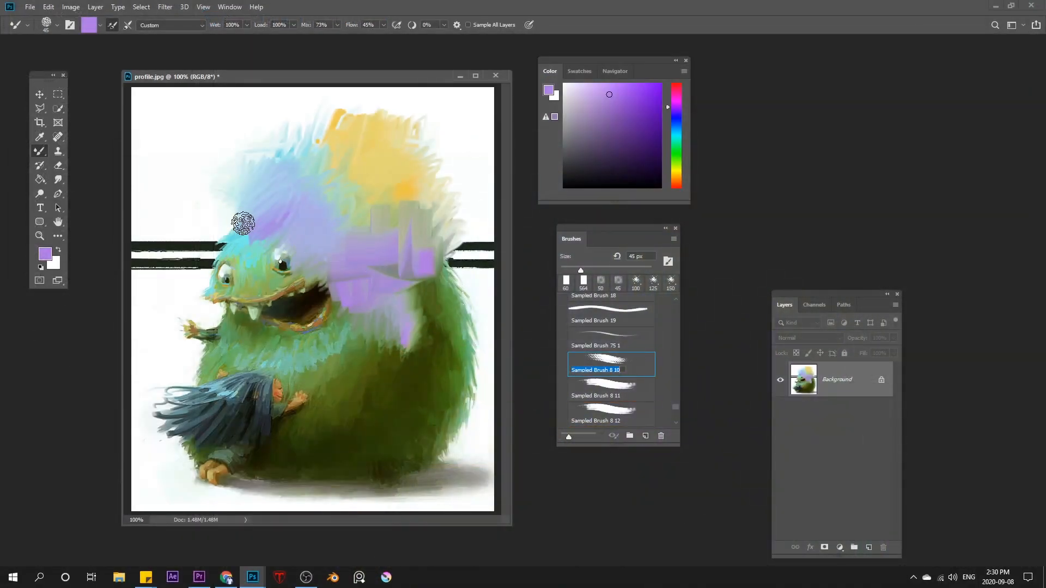
pyautogui.moveTo(219, 198)
pyautogui.mouseDown()
pyautogui.moveTo(245, 226)
pyautogui.moveTo(227, 154)
pyautogui.moveTo(210, 171)
pyautogui.moveTo(227, 242)
pyautogui.mouseUp()
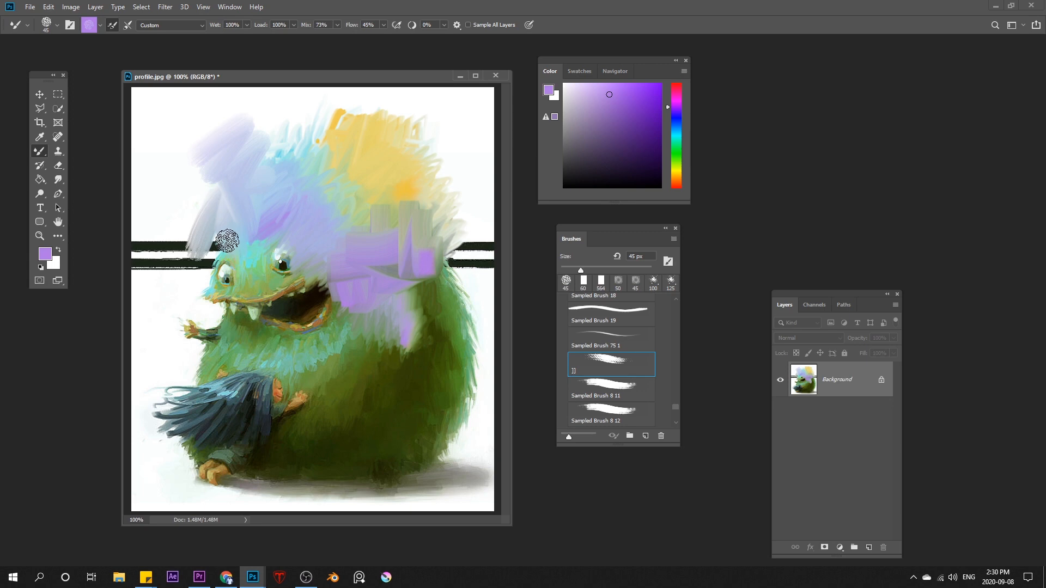
pyautogui.press('[')
# Switch to the regular Brush Tool and back to the Mixer Brush Tool.
pyautogui.rightClick(40, 155)
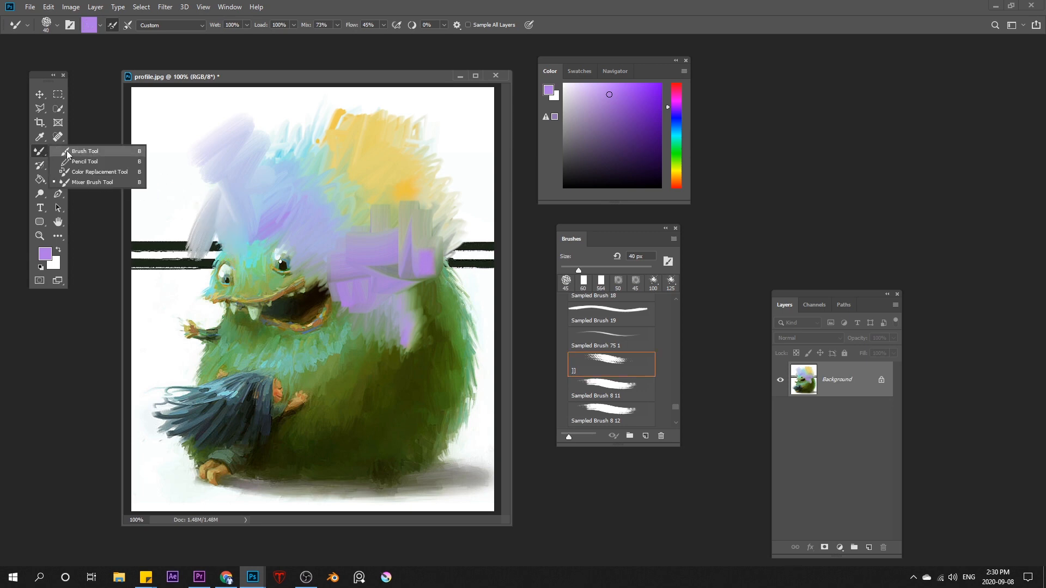
pyautogui.click(61, 151)
pyautogui.rightClick(39, 155)
pyautogui.click(67, 184)
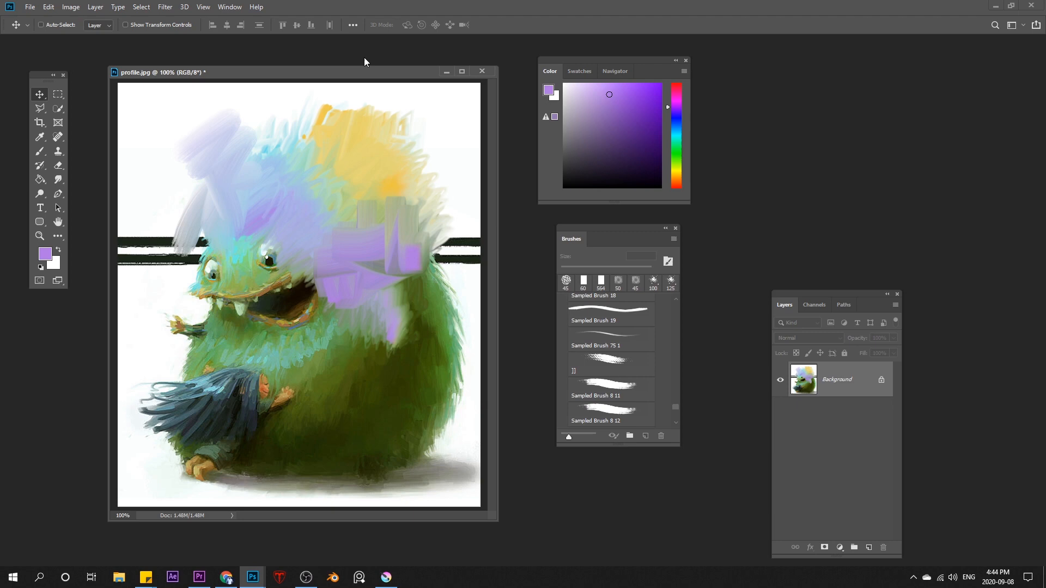
# Open the History panel, place it over the edge of the painting, and scroll through the recorded states.
pyautogui.click(229, 7)
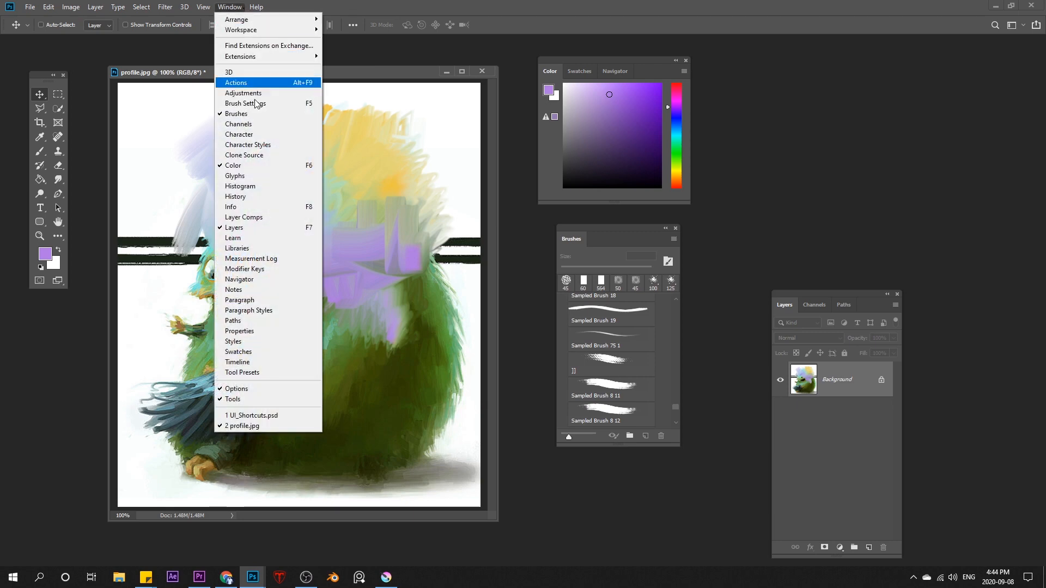
pyautogui.click(252, 198)
pyautogui.moveTo(893, 70); pyautogui.dragTo(496, 256)
pyautogui.moveTo(522, 343); pyautogui.dragTo(523, 304)
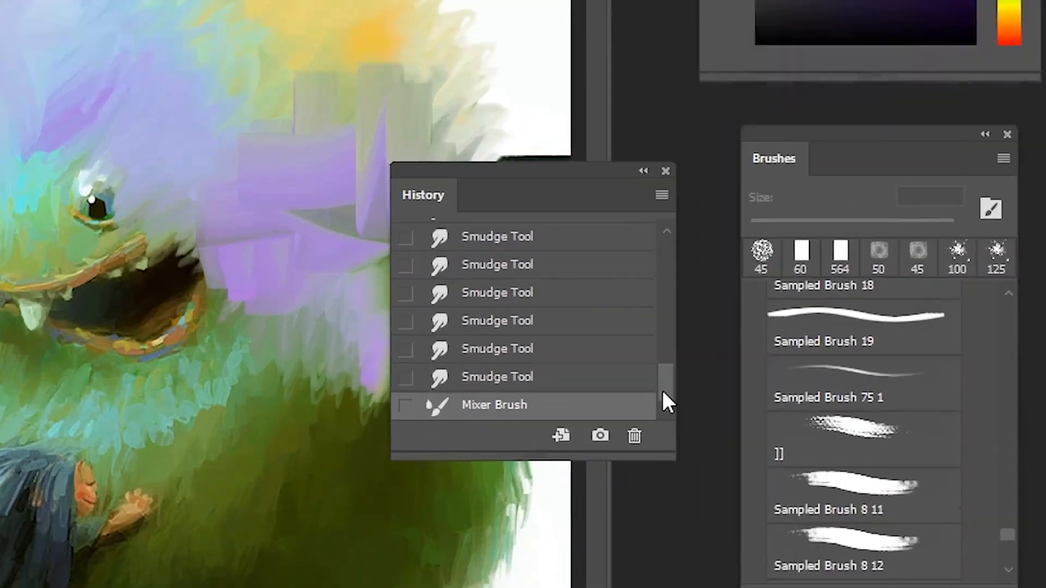
pyautogui.moveTo(672, 316)
pyautogui.mouseDown()
pyautogui.moveTo(671, 265)
pyautogui.moveTo(661, 403)
pyautogui.mouseUp()
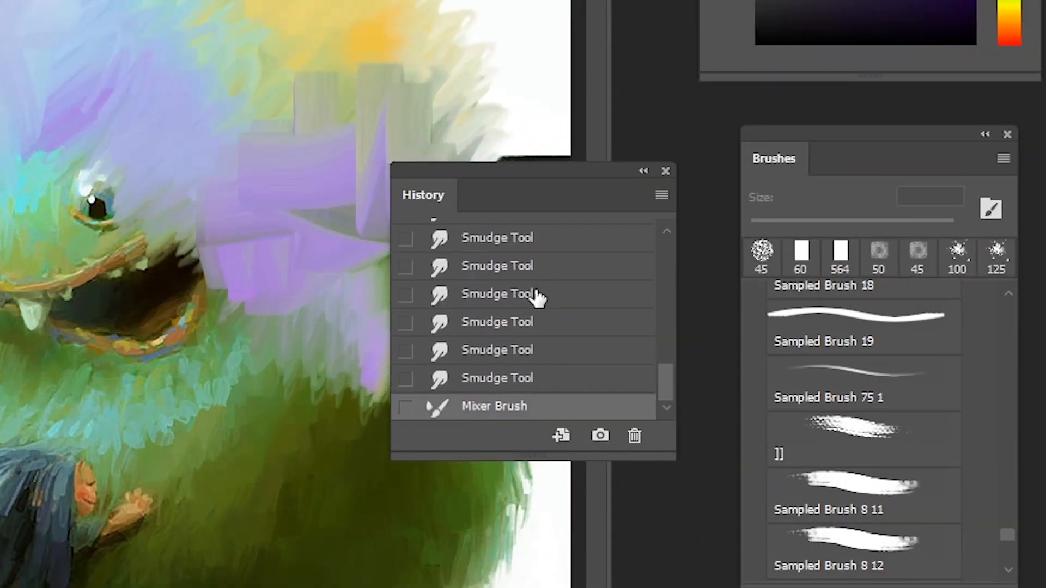
# Revert the painting through earlier Smudge Tool states to a Quick Selection state, and return to the final Mixer Brush state.
pyautogui.scroll(1, 536, 296)
pyautogui.click(510, 362)
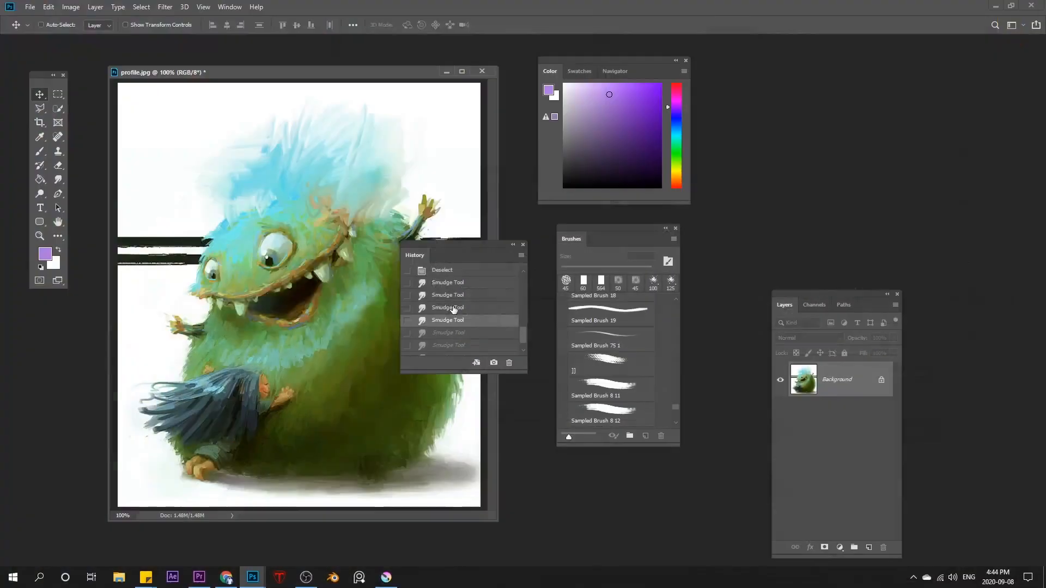
pyautogui.click(454, 307)
pyautogui.scroll(1, 454, 297)
pyautogui.click(454, 301)
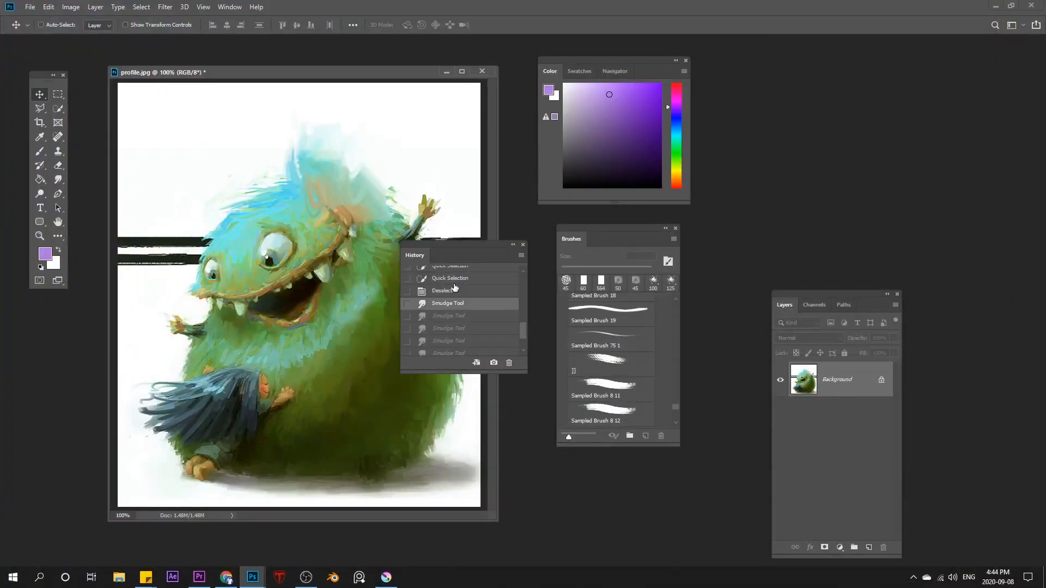
pyautogui.click(455, 279)
pyautogui.scroll(1, 458, 283)
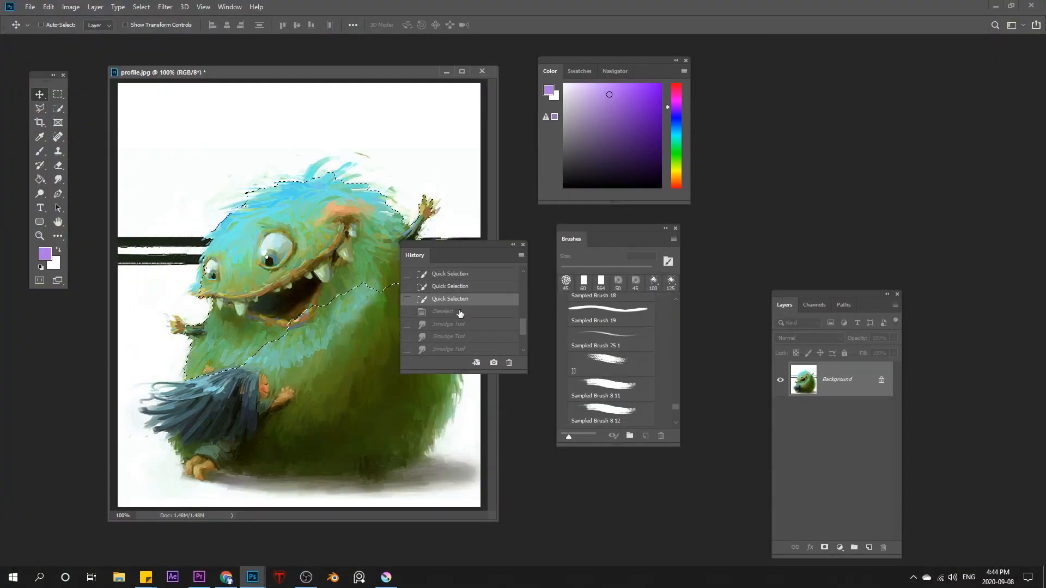
pyautogui.scroll(-3, 460, 316)
pyautogui.click(456, 351)
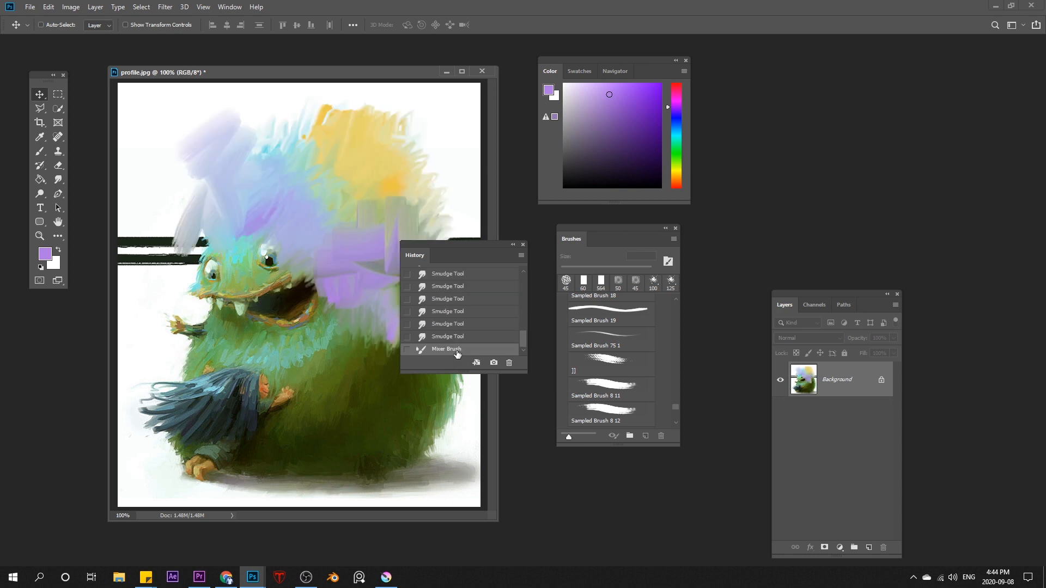
# Step backward through the history, past all the smudging, to the first Quick Selection state after the Magic Wand and Deselect entries.
pyautogui.hotkey('ctrl', 'alt', 'z')
pyautogui.hotkey('ctrl', 'alt', 'z')
pyautogui.hotkey('ctrl', 'alt', 'z')
pyautogui.hotkey('ctrl', 'alt', 'z')
pyautogui.hotkey('ctrl', 'alt', 'z')
pyautogui.hotkey('ctrl', 'alt', 'z')
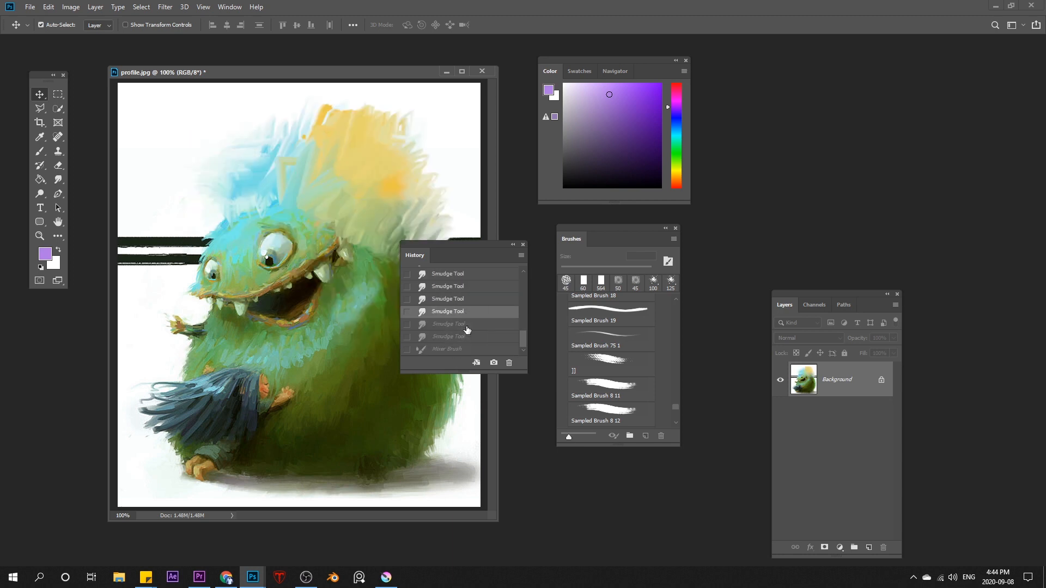
pyautogui.hotkey('ctrl', 'alt', 'z')
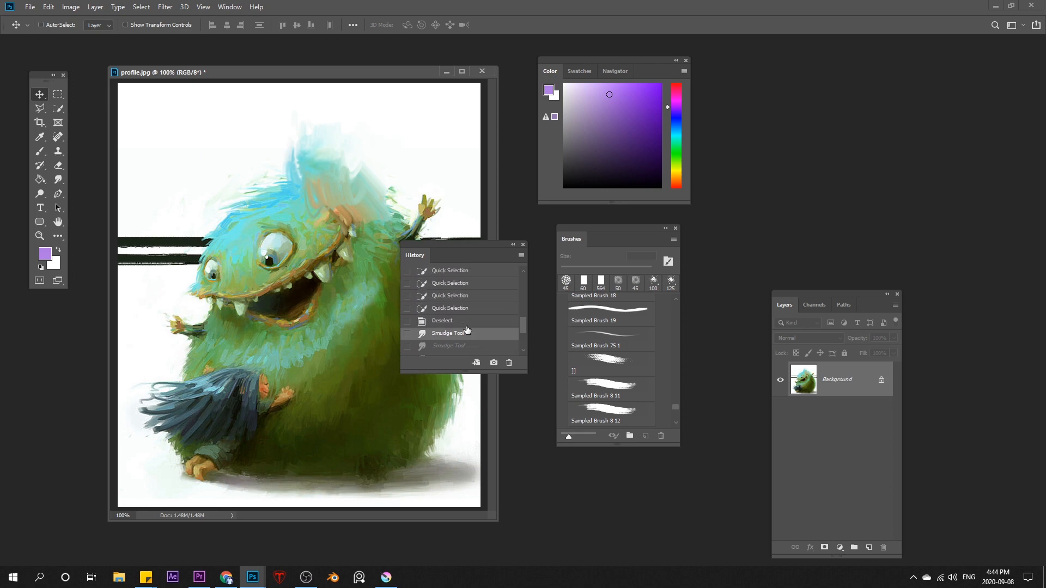
pyautogui.hotkey('ctrl', 'alt', 'z')
pyautogui.hotkey('ctrl', 'alt', 'z')
pyautogui.hotkey('ctrl', 'alt', 'z')
pyautogui.hotkey('ctrl', 'alt', 'z')
pyautogui.hotkey('ctrl', 'alt', 'z')
pyautogui.hotkey('ctrl', 'alt', 'z')
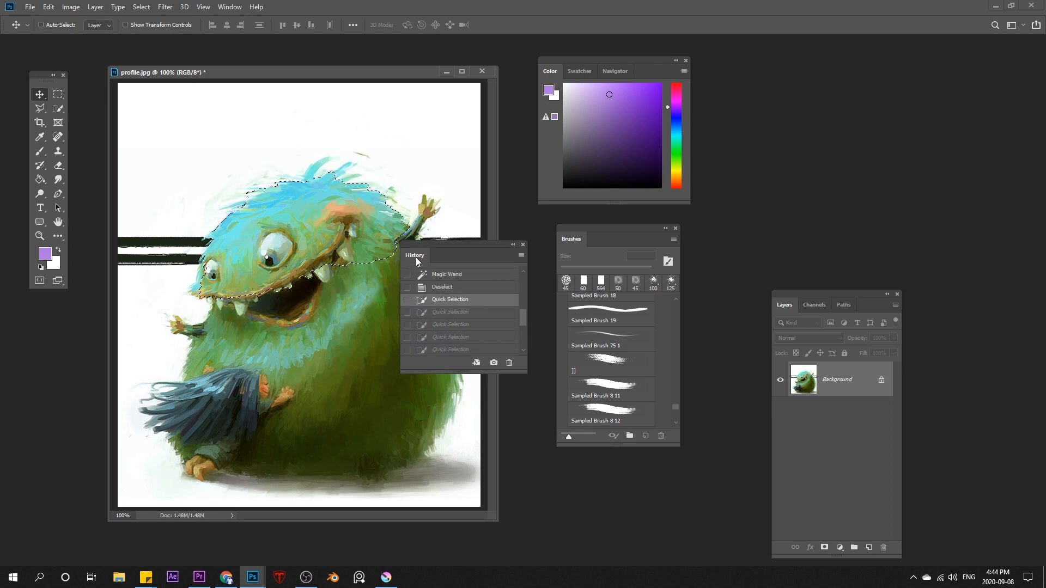
# Dock the History panel in the Color, Swatches and Navigator group, and switch to Color and back to History.
pyautogui.moveTo(421, 260); pyautogui.dragTo(607, 118)
pyautogui.moveTo(647, 79); pyautogui.dragTo(647, 79)
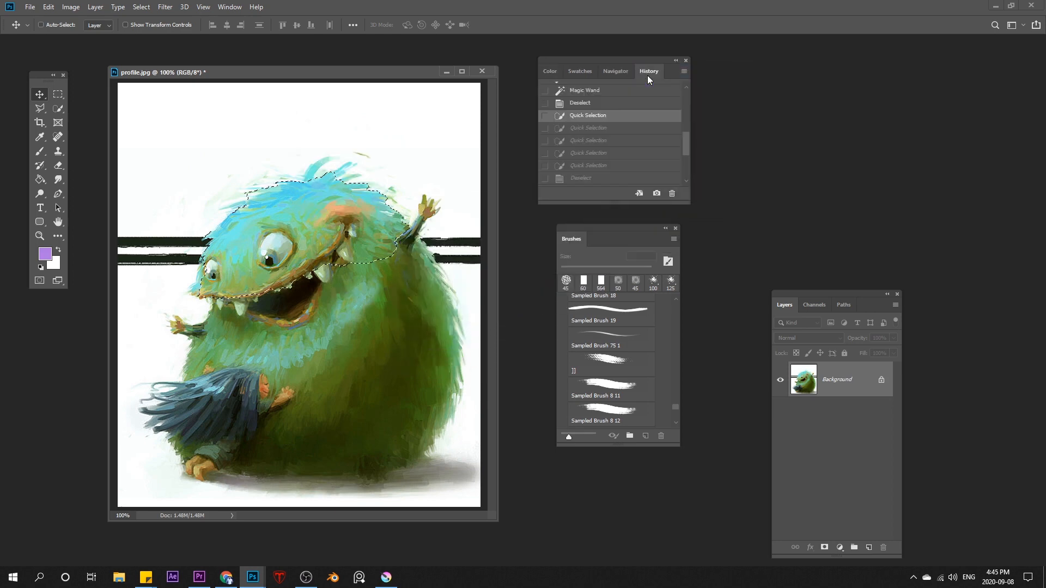
pyautogui.click(549, 72)
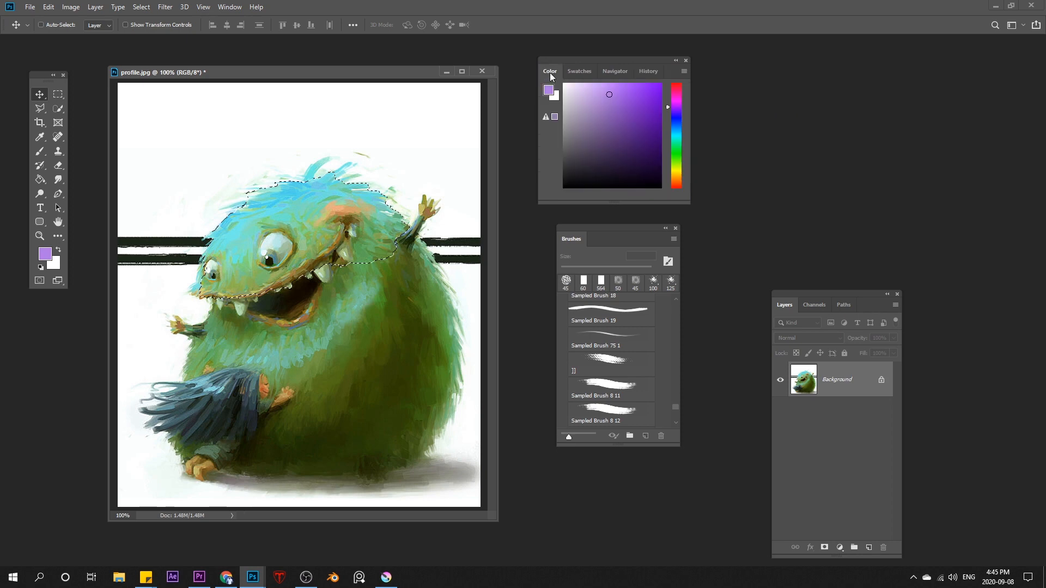
pyautogui.click(650, 73)
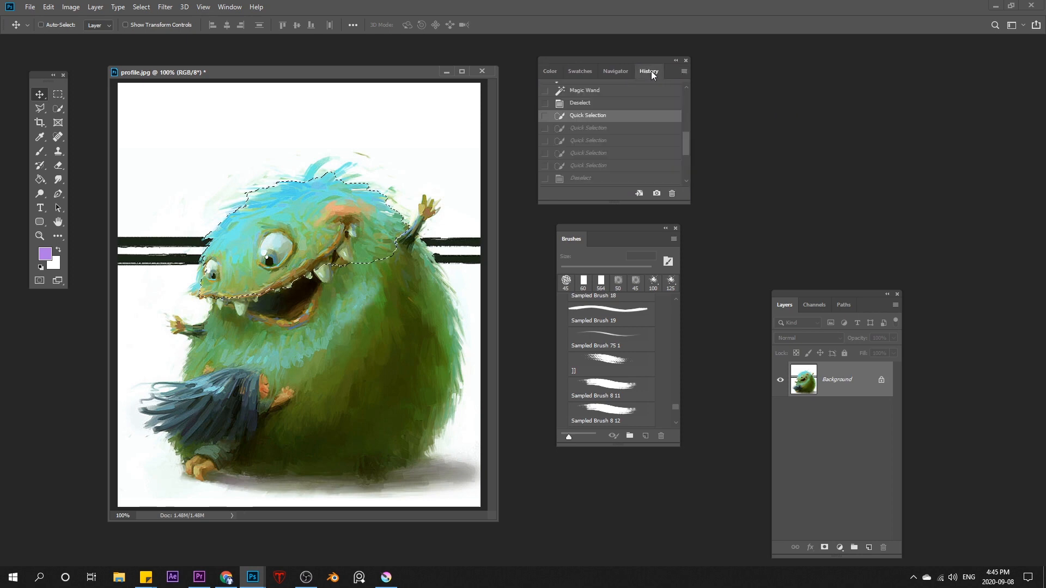